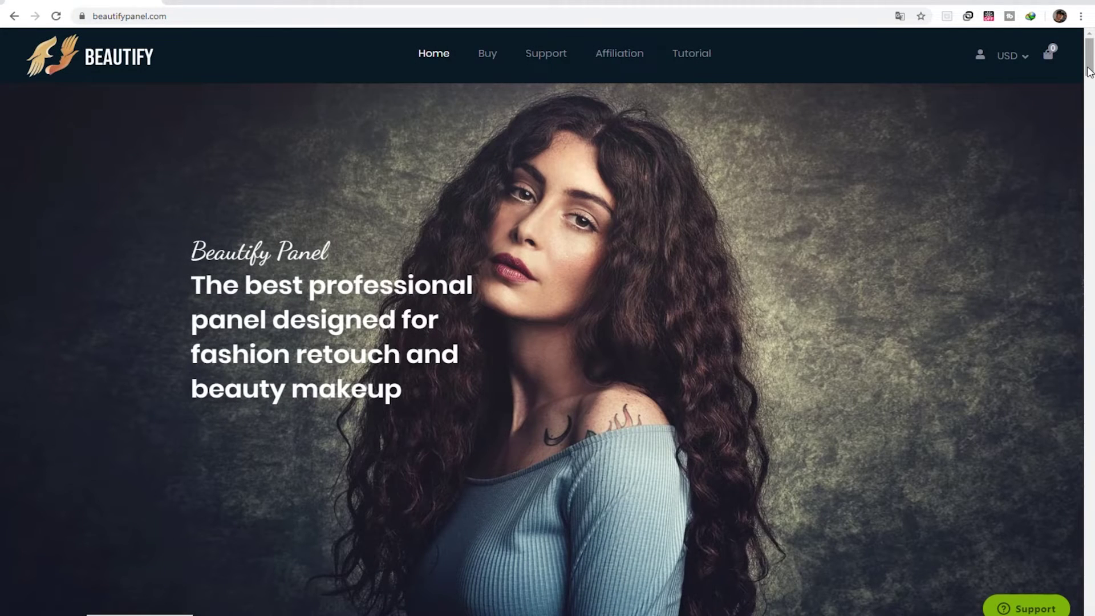
Scroll through beautifypanel.com, previewing the skin/eyes retouching and make-up tool lists for Beautify v2.
scroll(918, 232, down, 10)
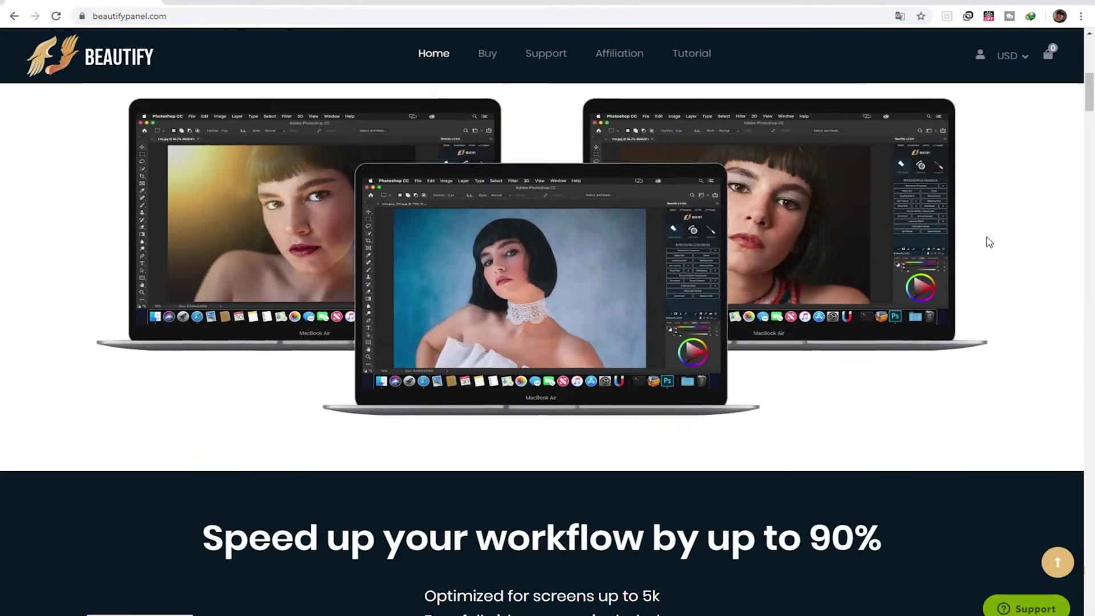
scroll(987, 240, down, 12)
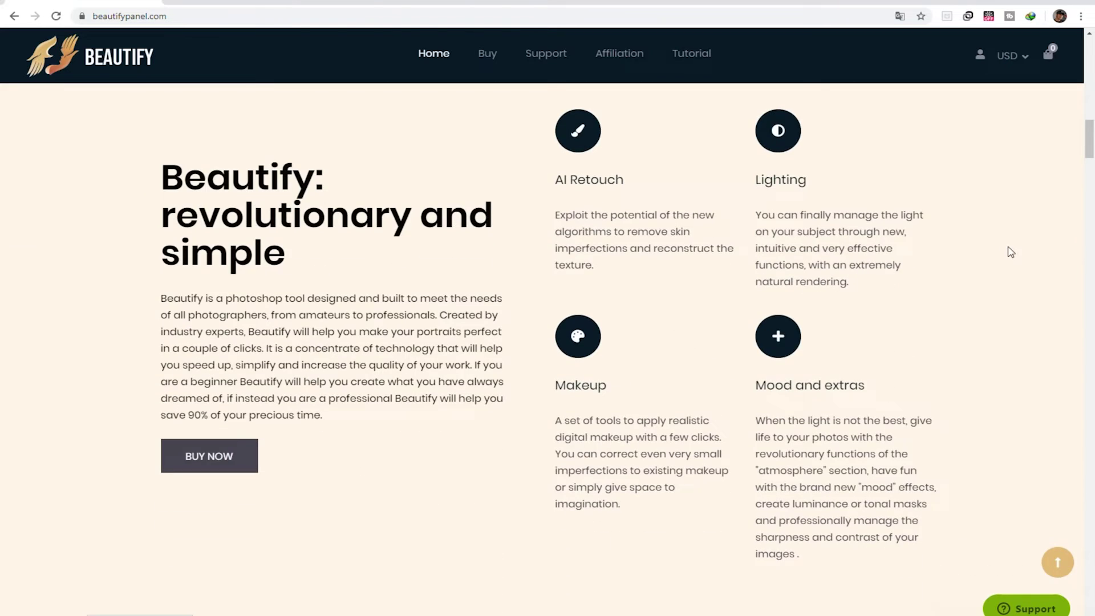
scroll(1010, 252, down, 8)
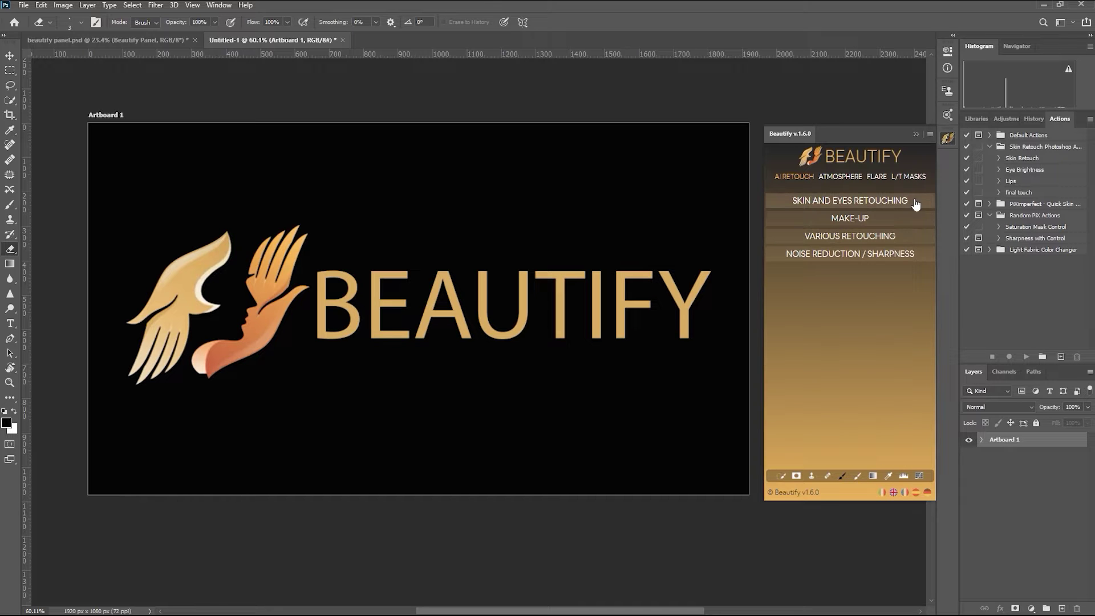
click(913, 200)
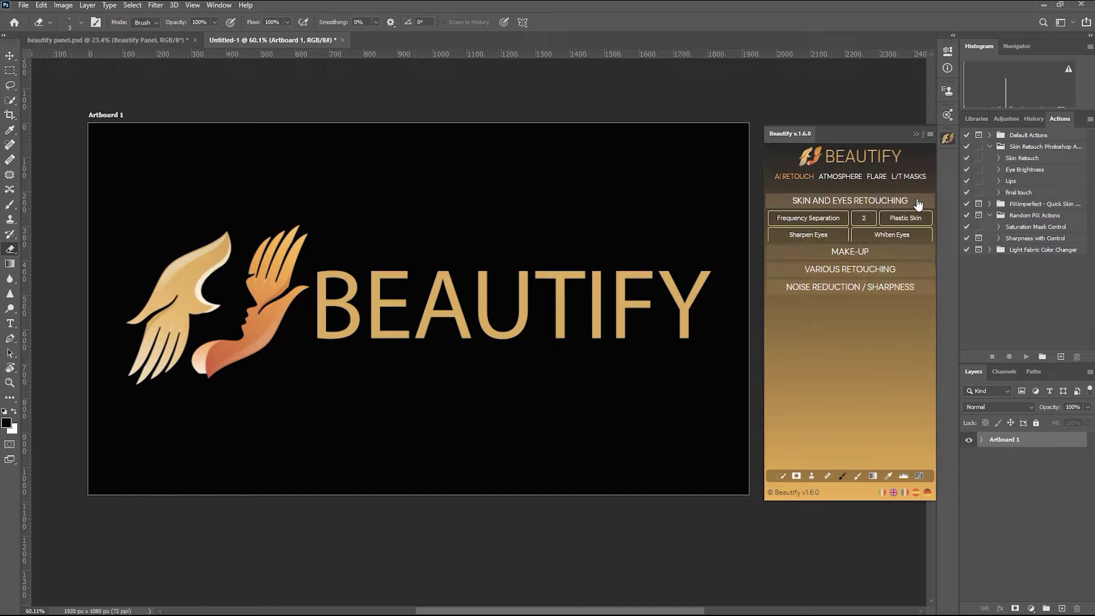
click(913, 220)
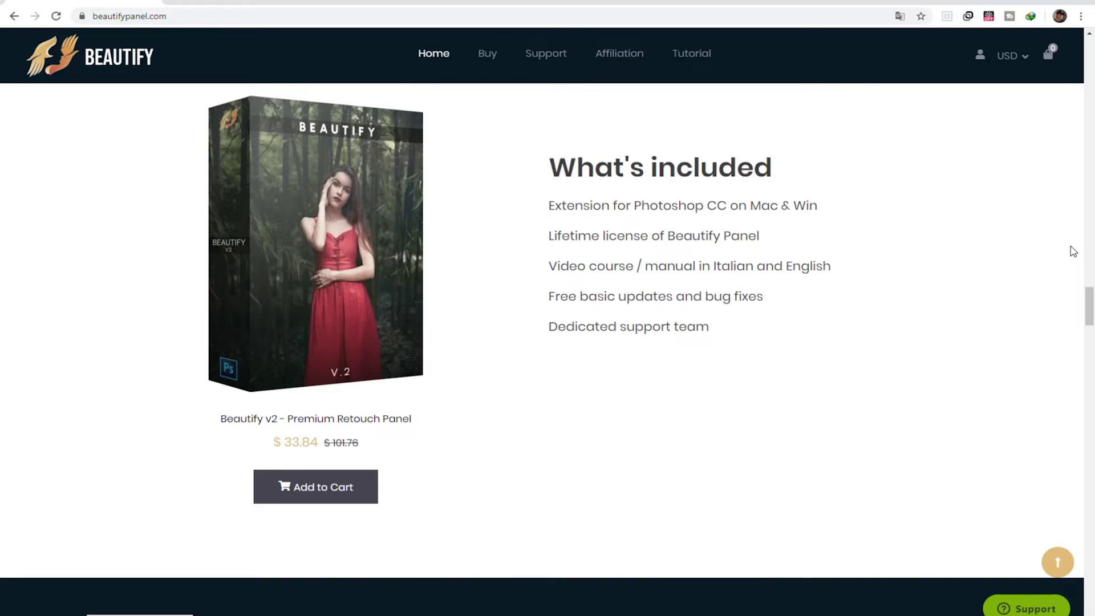
scroll(1070, 245, down, 6)
scroll(1071, 248, down, 2)
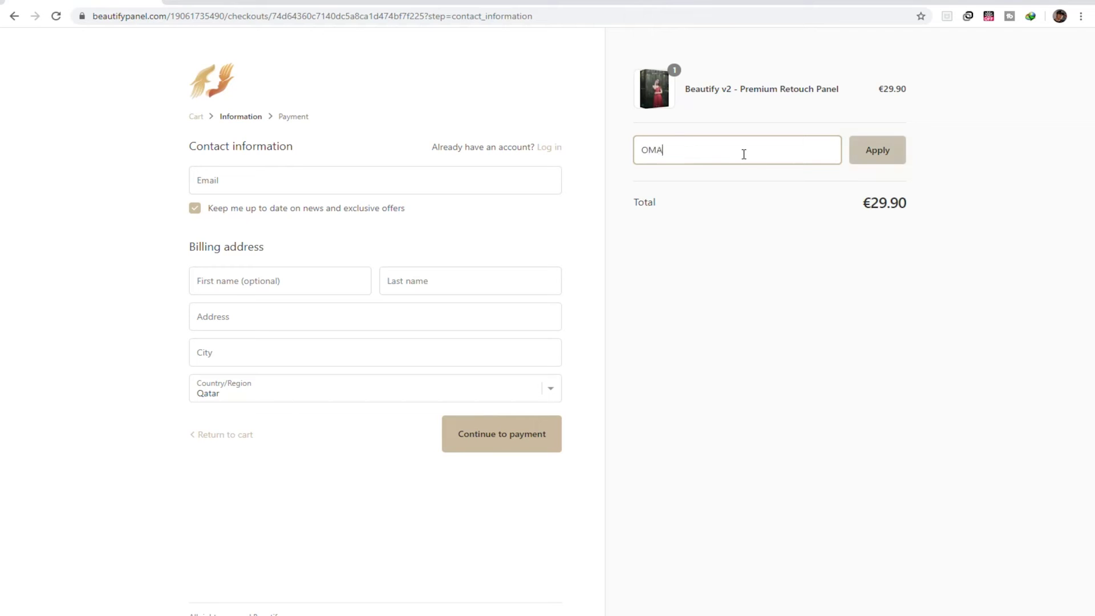
Enter the discount code and apply it so the order total becomes €26.91.
text(ORTIZPHOTOS)
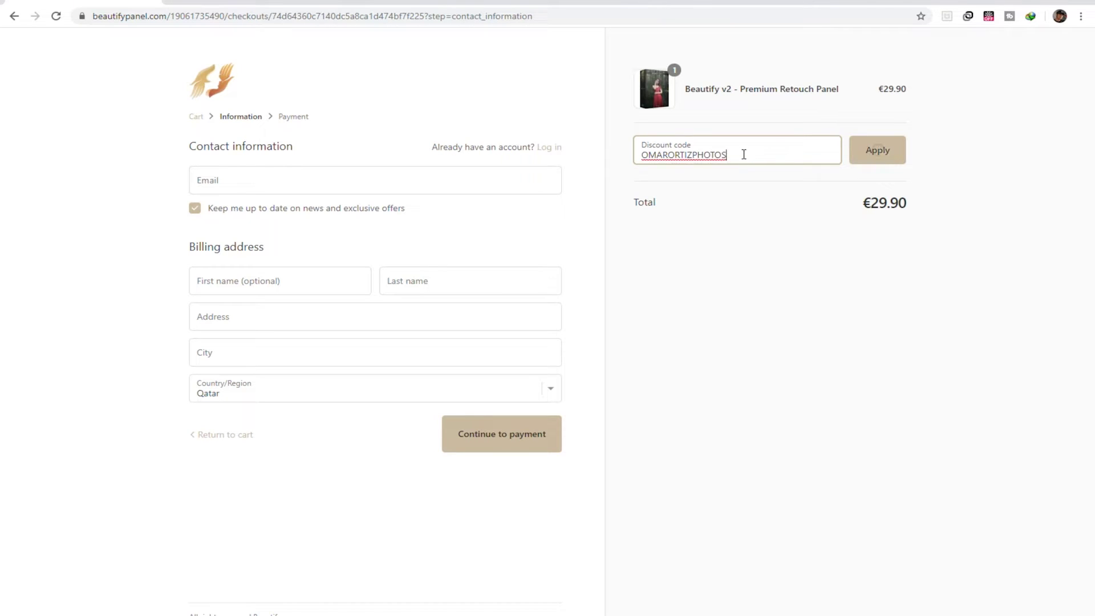
key(Return)
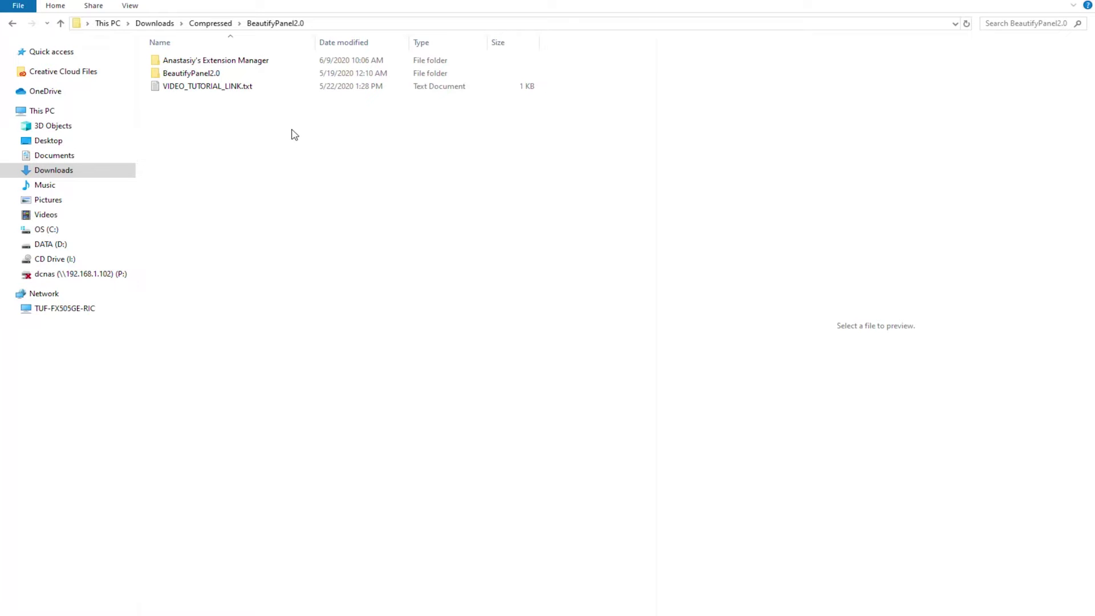
Open INSTALLATION-EN.txt in the BeautifyPanel2.0 folder and highlight its Extension Manager install hint.
double_click(206, 74)
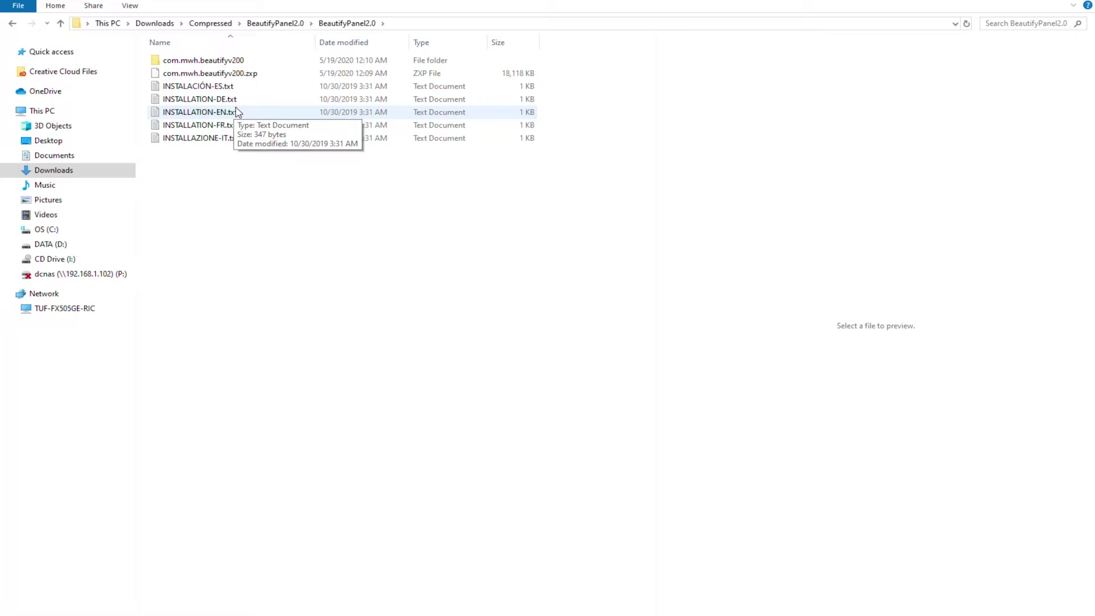
click(238, 113)
double_click(239, 113)
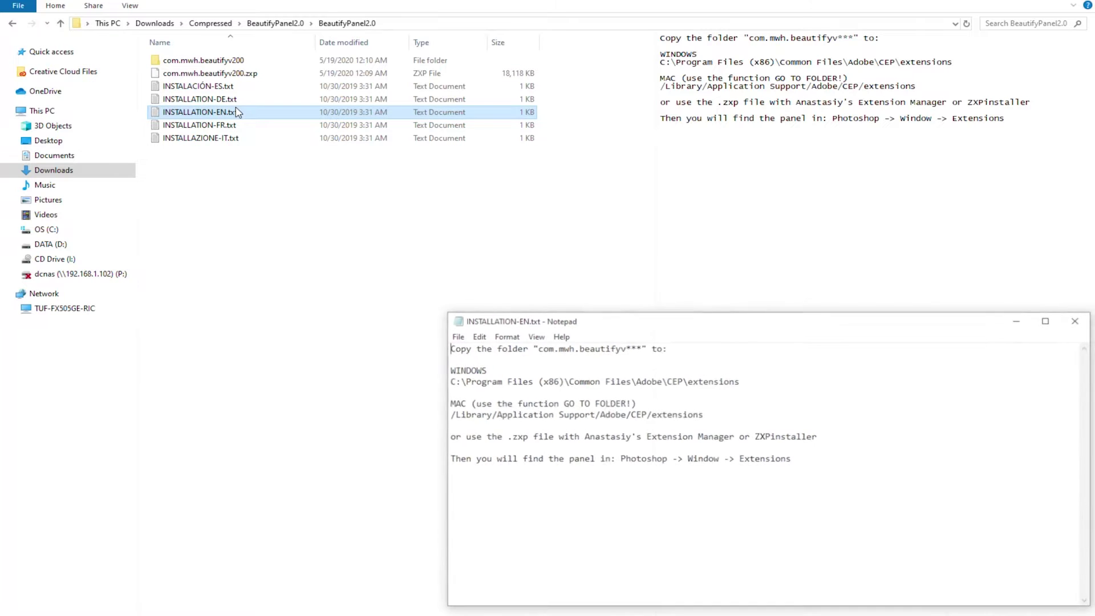
drag(816, 329, 626, 175)
drag(256, 281, 799, 291)
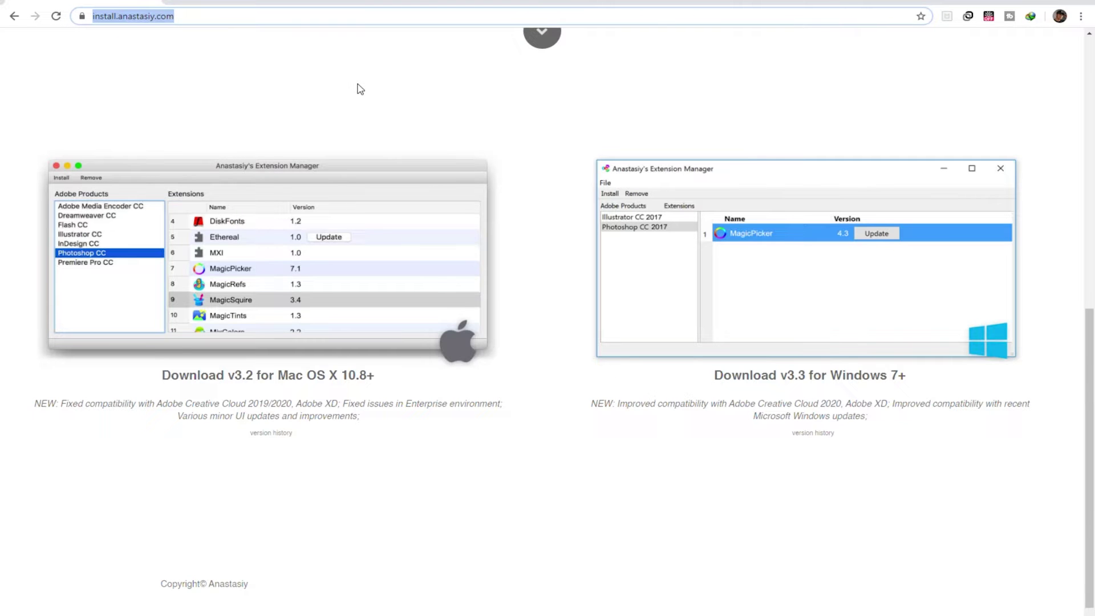
click(359, 89)
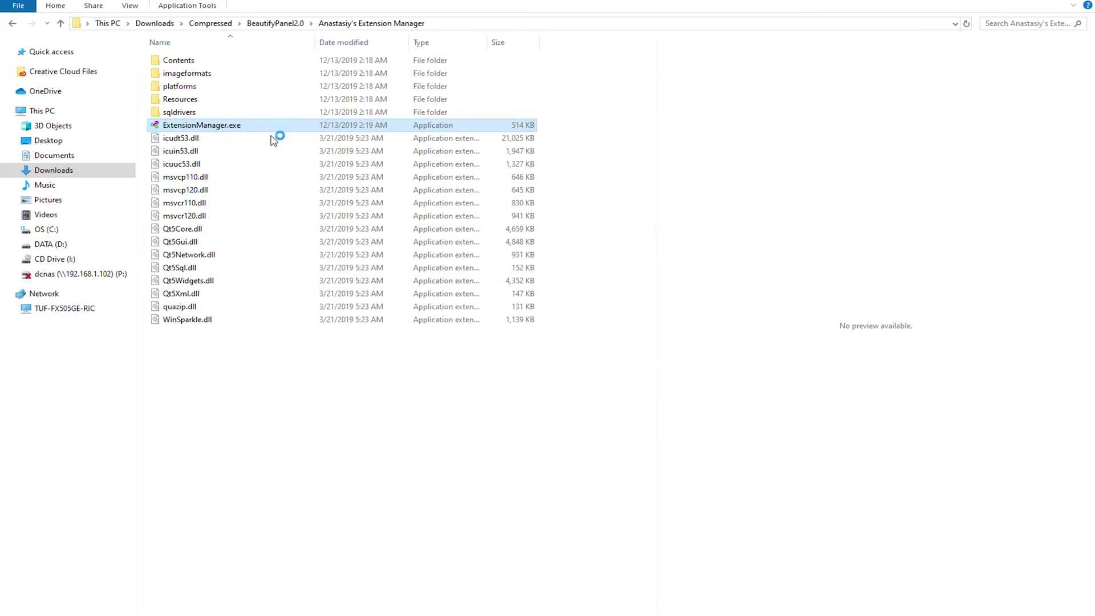
Install com.mwh.beautifyv200.zxp from the BeautifyPanel2.0 folder via Extension Manager, then close the manager.
double_click(270, 128)
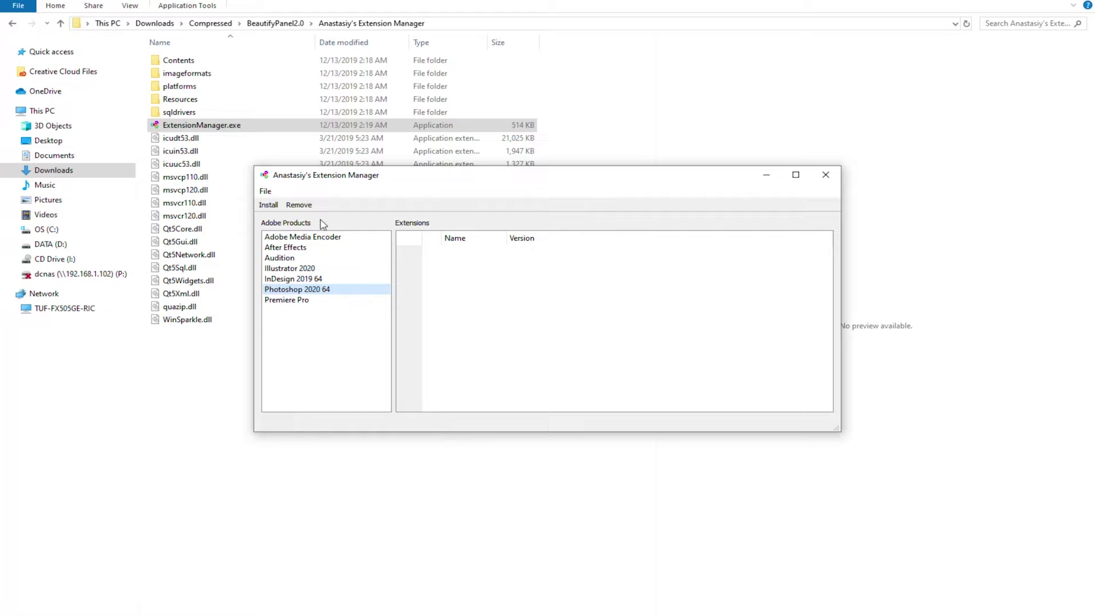
click(268, 205)
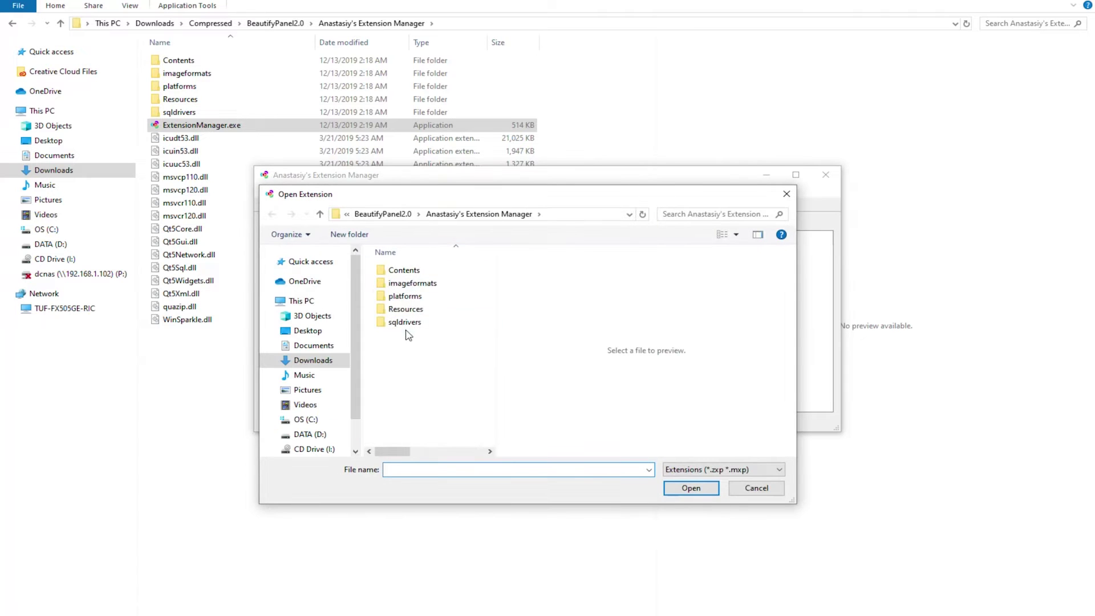
click(383, 214)
double_click(406, 283)
click(438, 284)
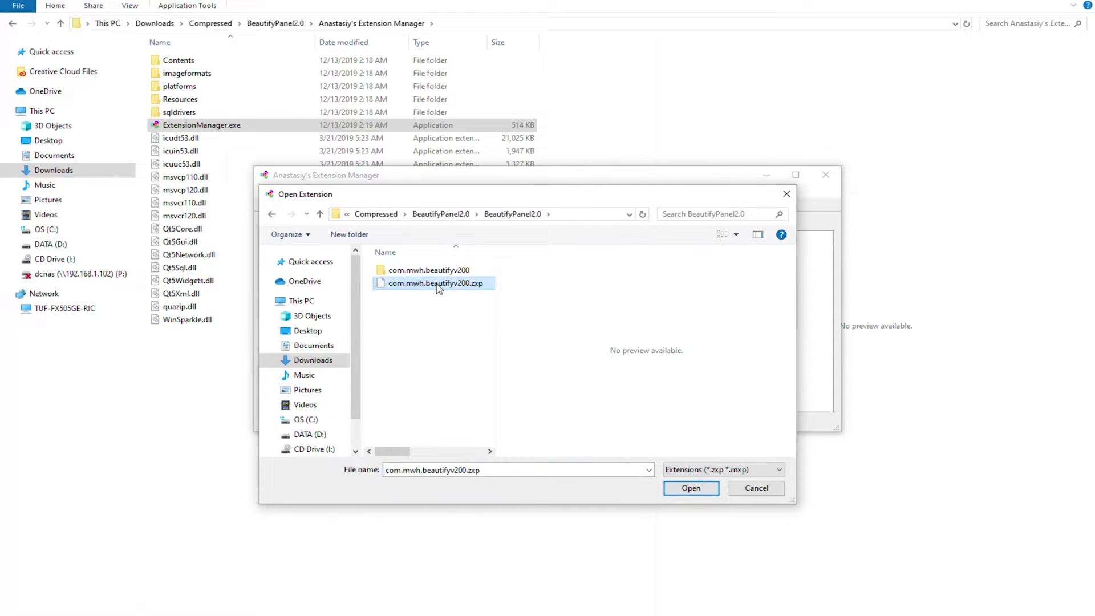
click(691, 488)
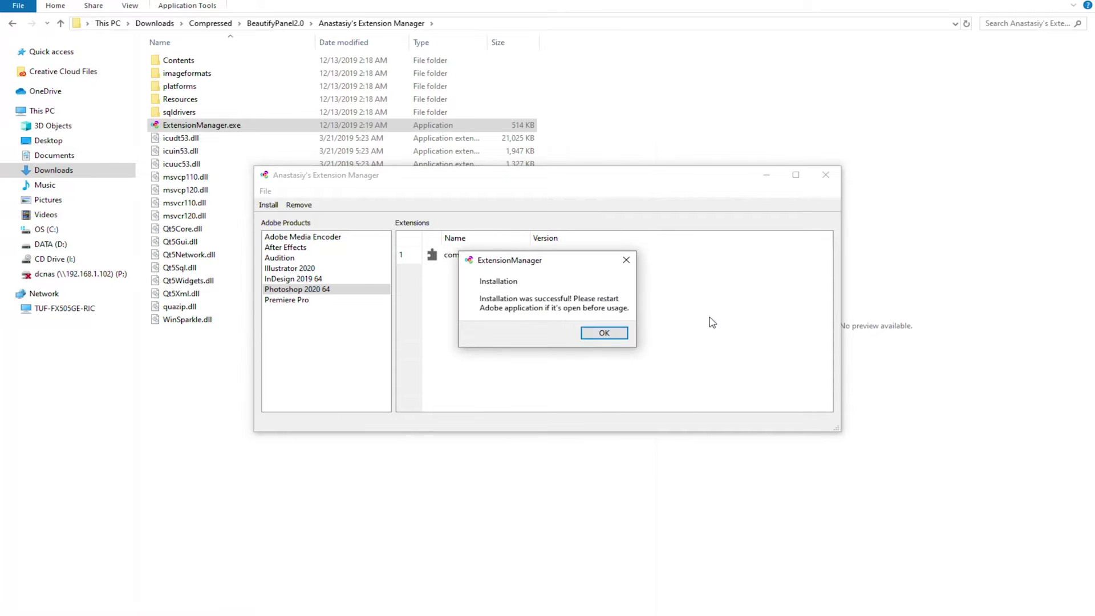
click(619, 335)
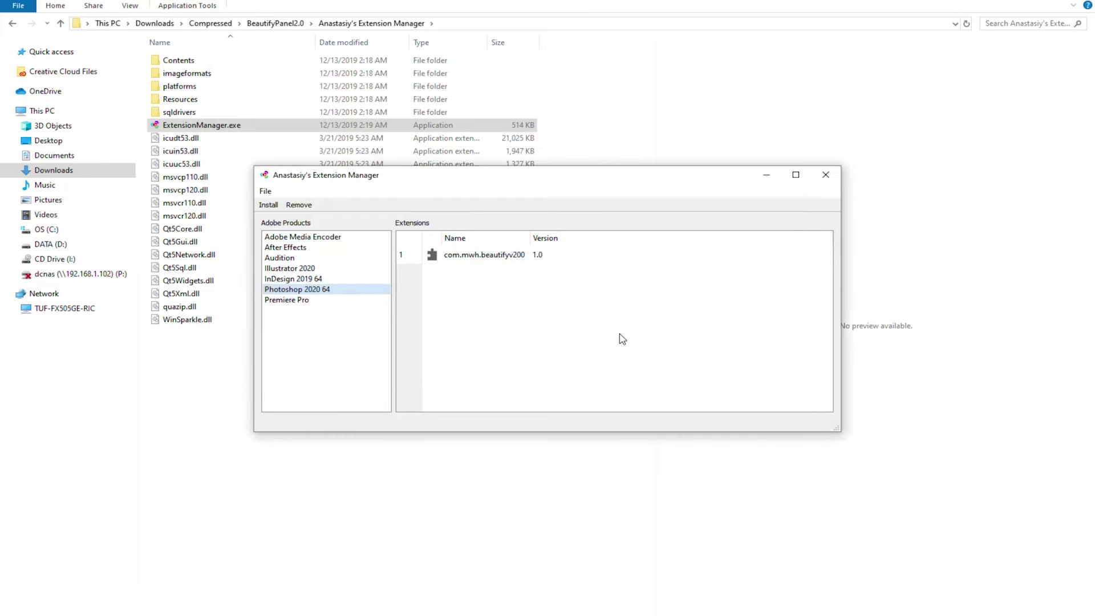
click(825, 174)
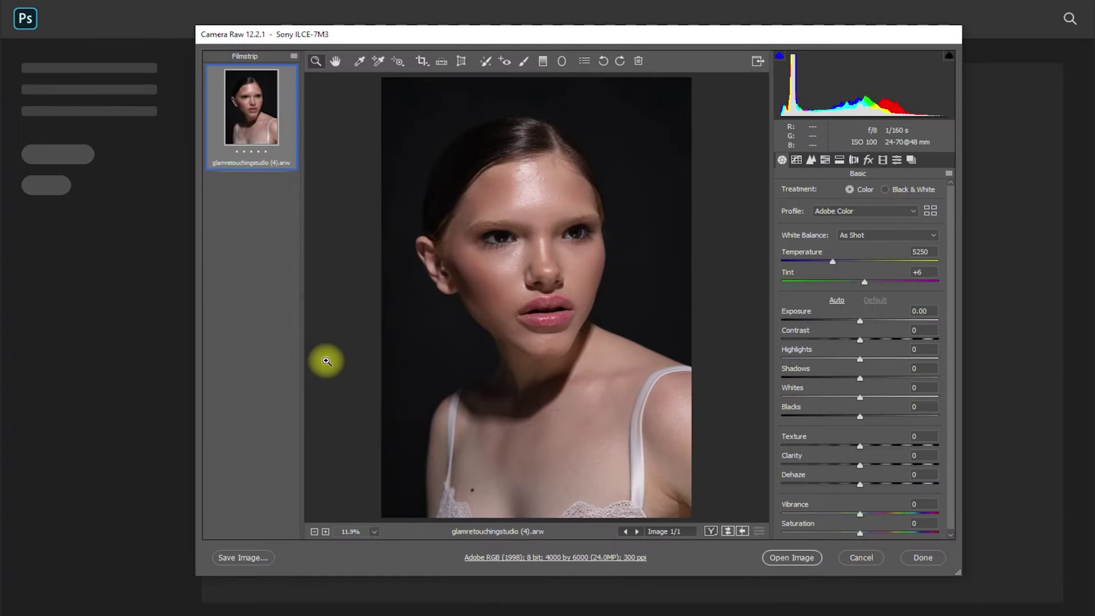
Apply Camera Raw's Auto tone correction to glamretouchingstudio (4).arw.
click(837, 300)
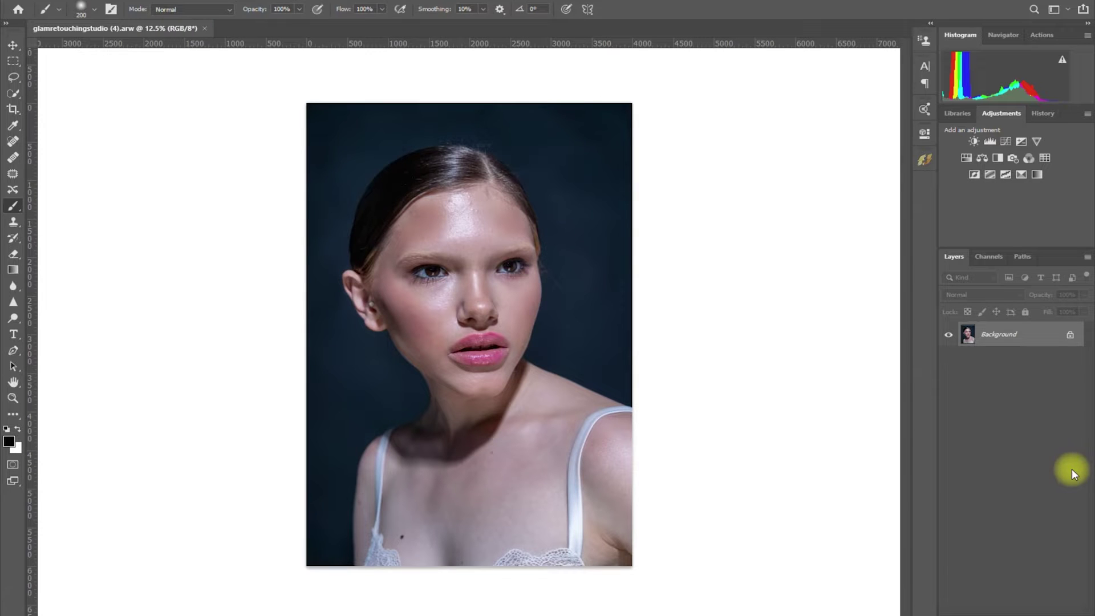
Open Beautify v1.6 from the dock and Beautify v2 from Window > Extensions, floating v1.6 over the portrait.
click(925, 163)
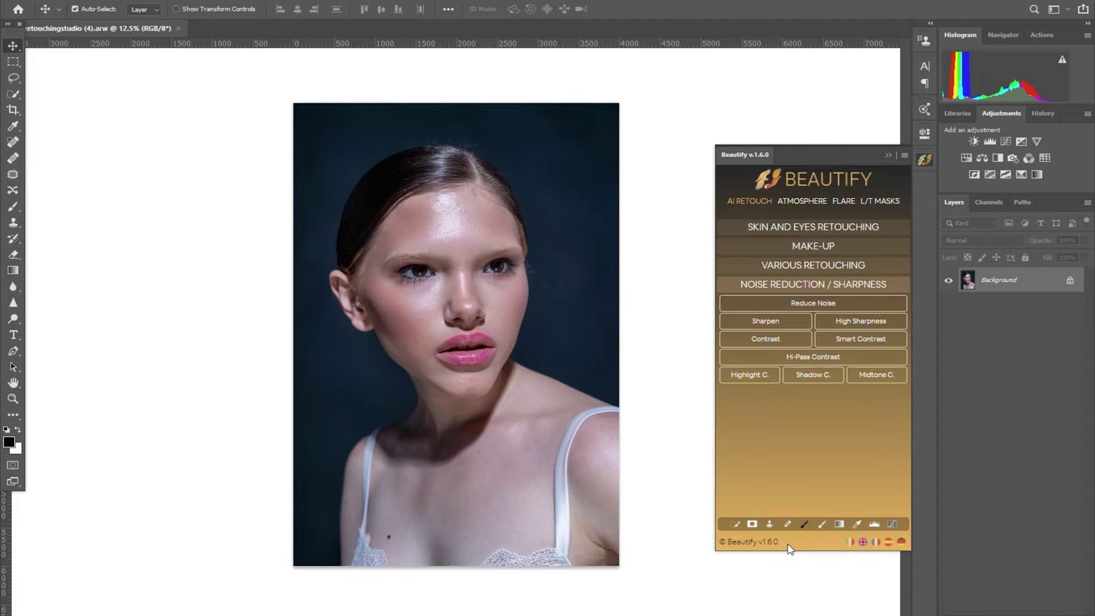
click(263, 2)
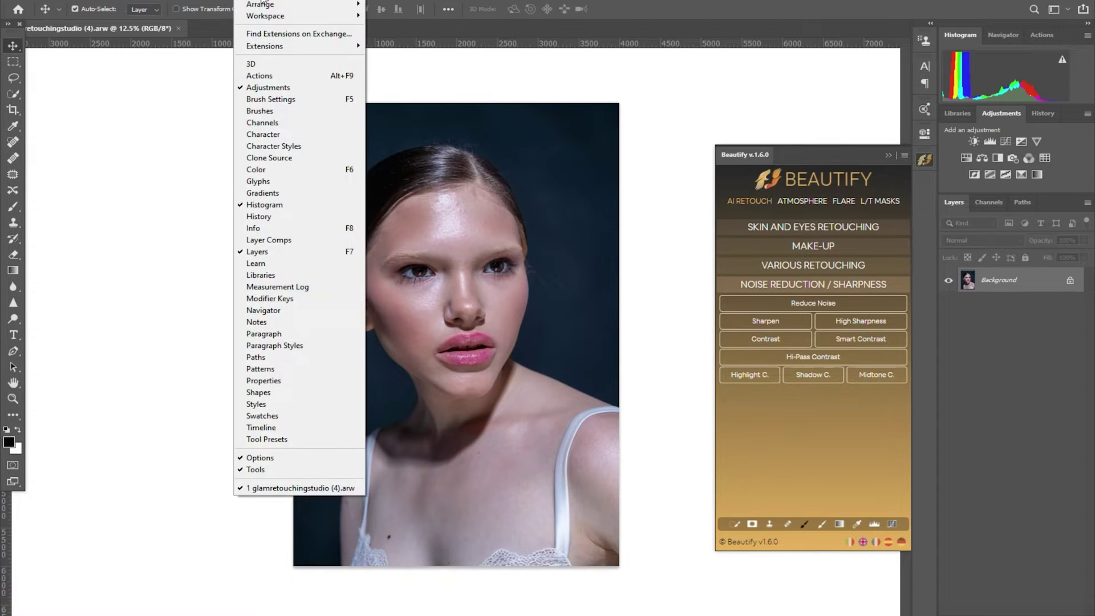
mouse_move(323, 51)
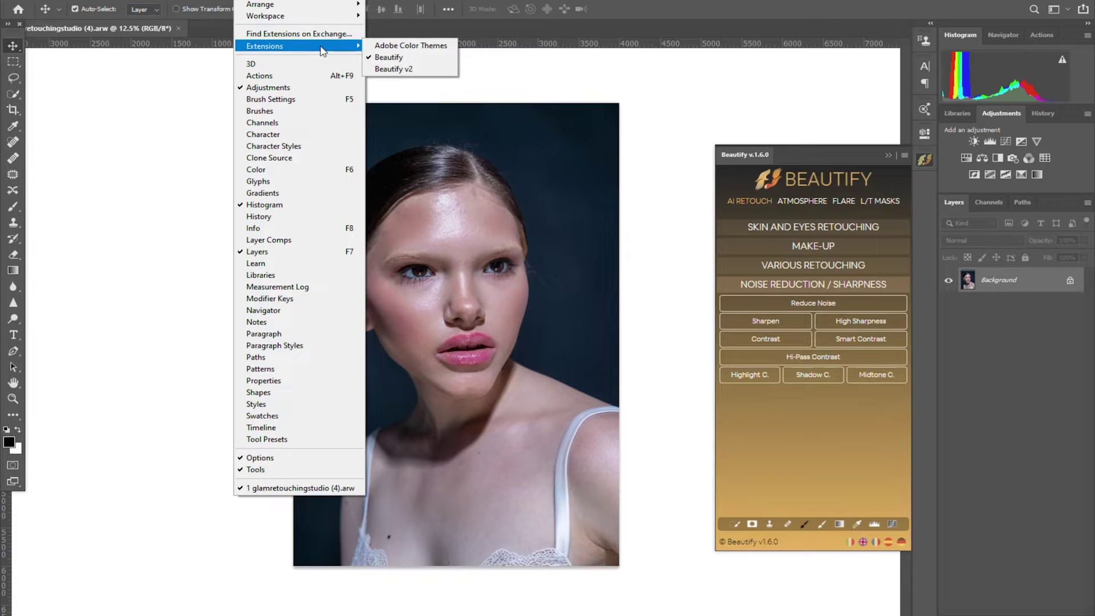
click(410, 70)
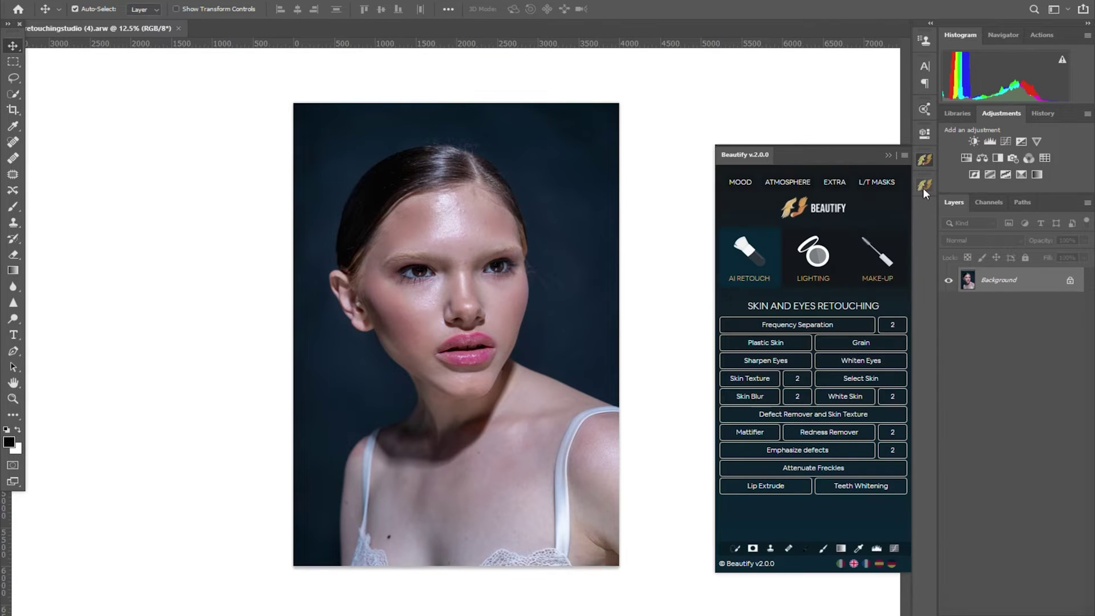
click(923, 187)
drag(922, 187, 615, 135)
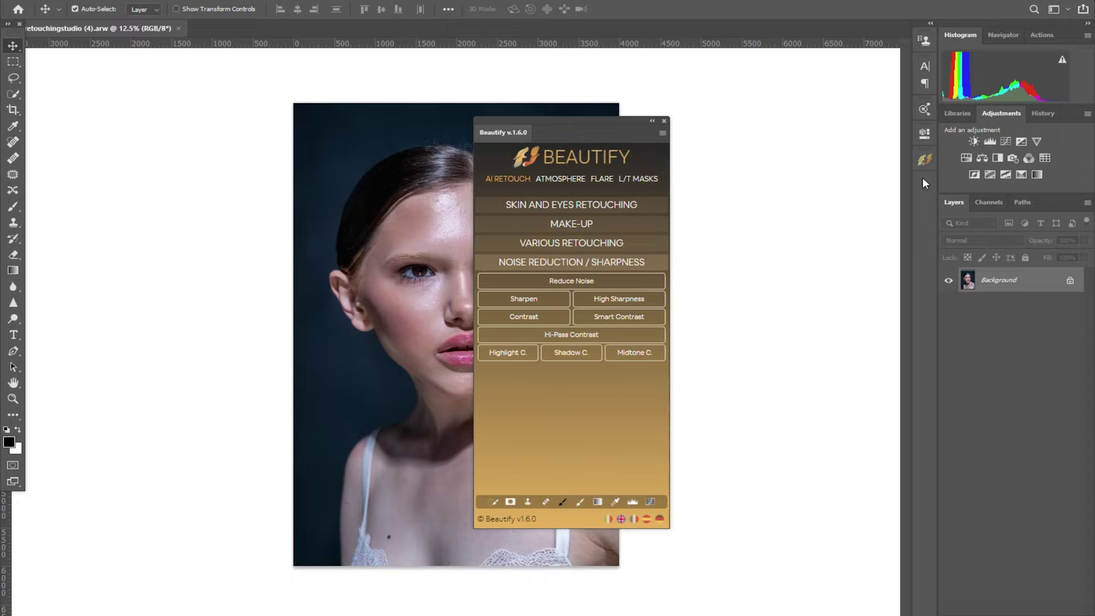
Float the Beautify v2.0 panel beside v1.6 and expand its Skin and Eyes Retouching tools.
click(924, 161)
drag(924, 161, 821, 120)
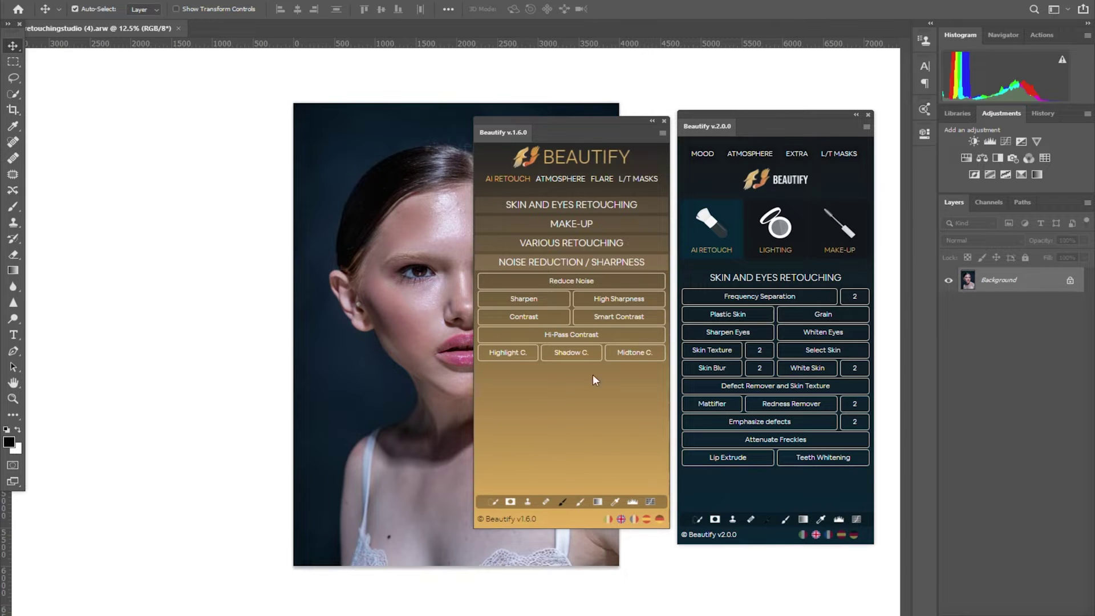
click(650, 263)
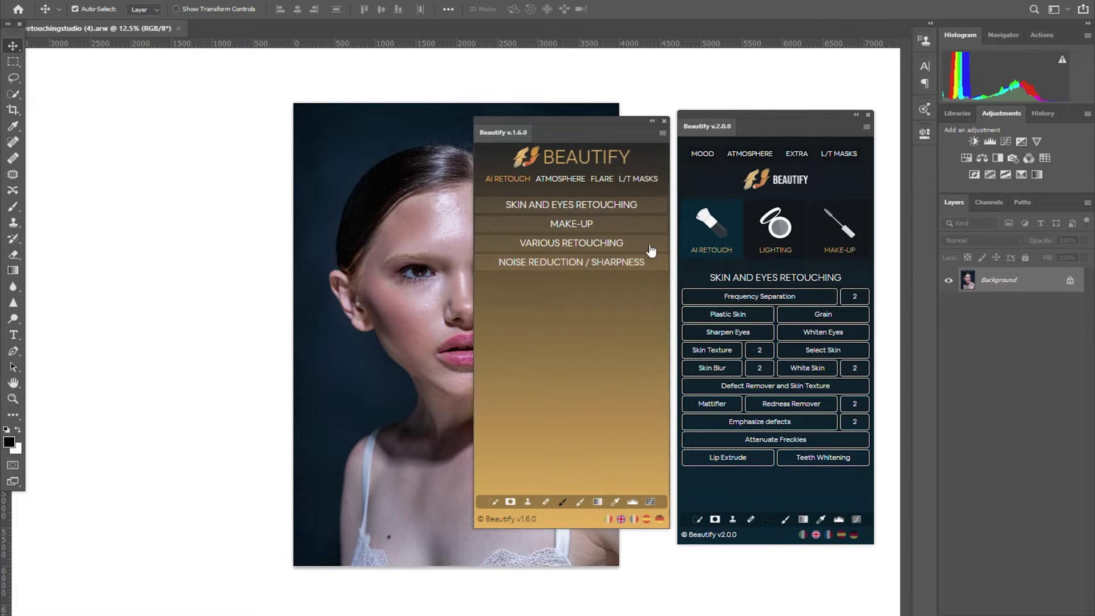
click(650, 205)
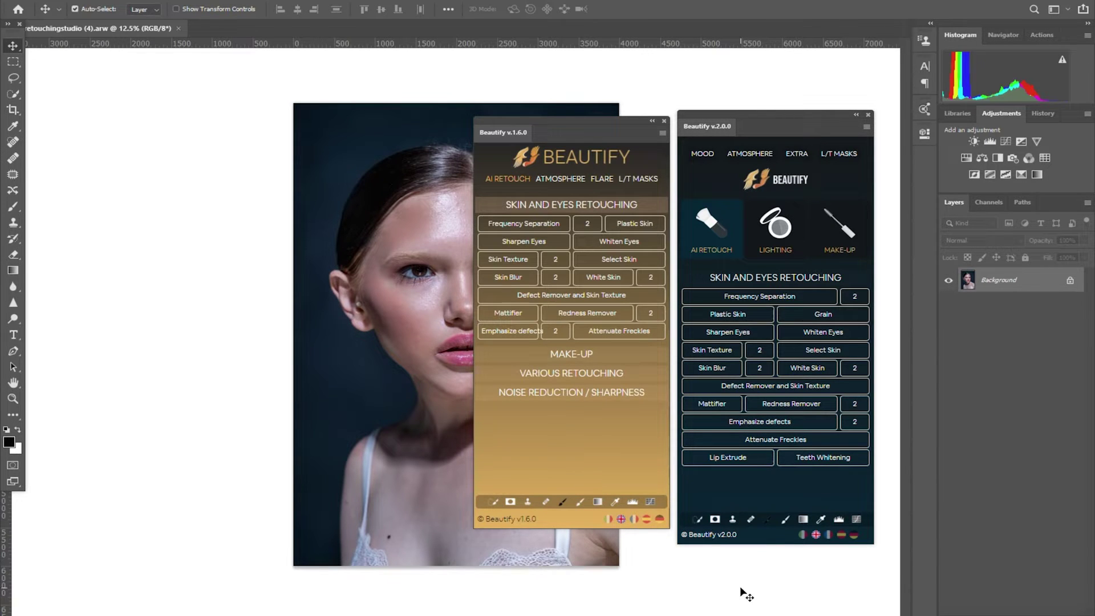
Compare the Atmosphere, AI Retouch, Sun Flare, Lighting and Extra sections across both panels.
click(566, 180)
click(752, 155)
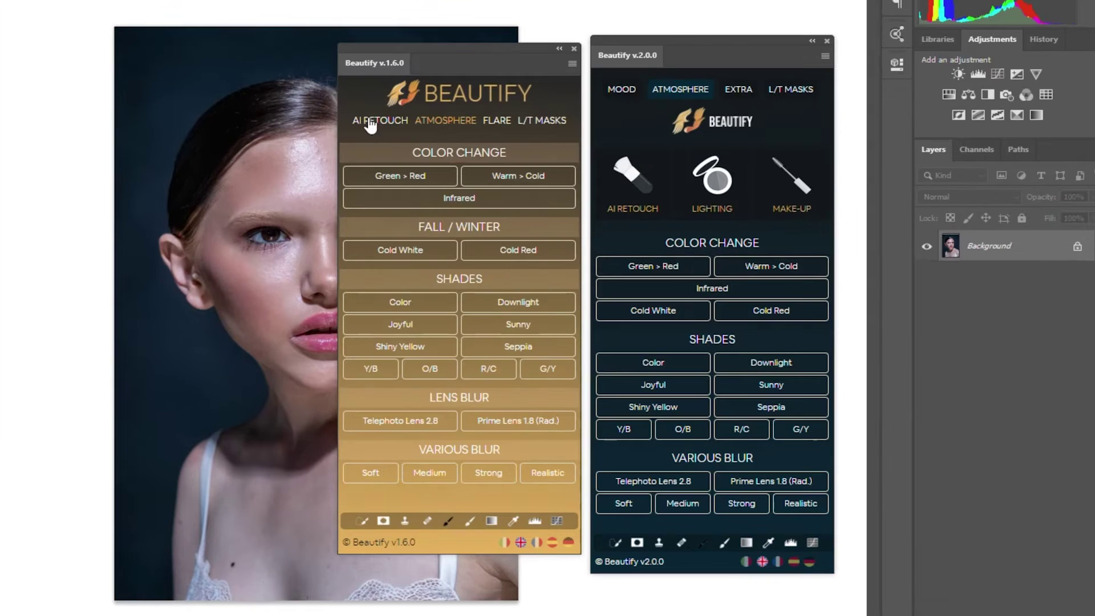
click(522, 180)
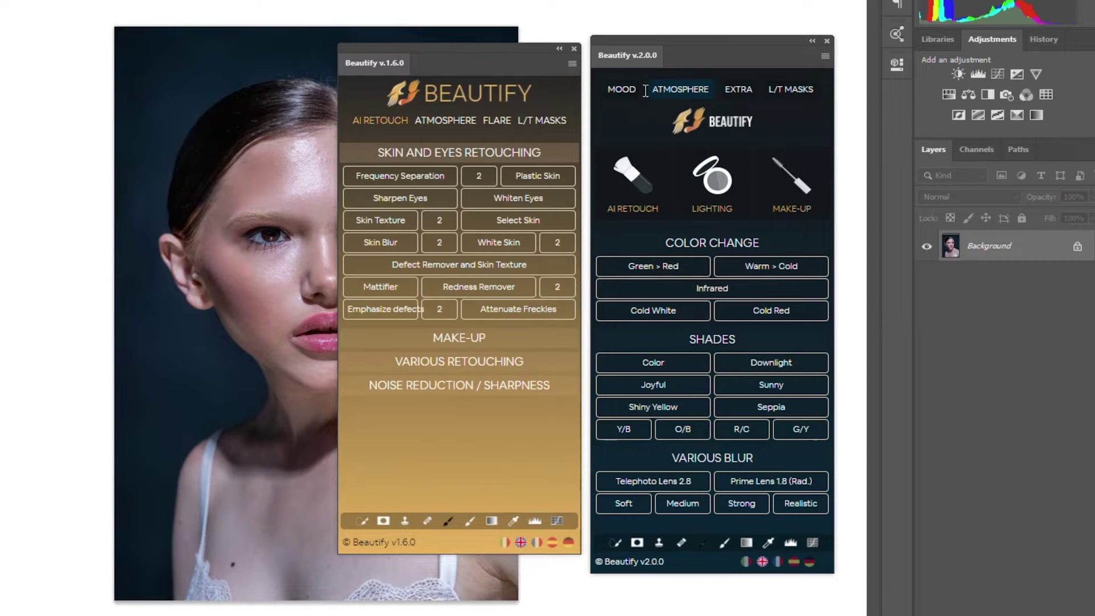
click(542, 120)
click(496, 120)
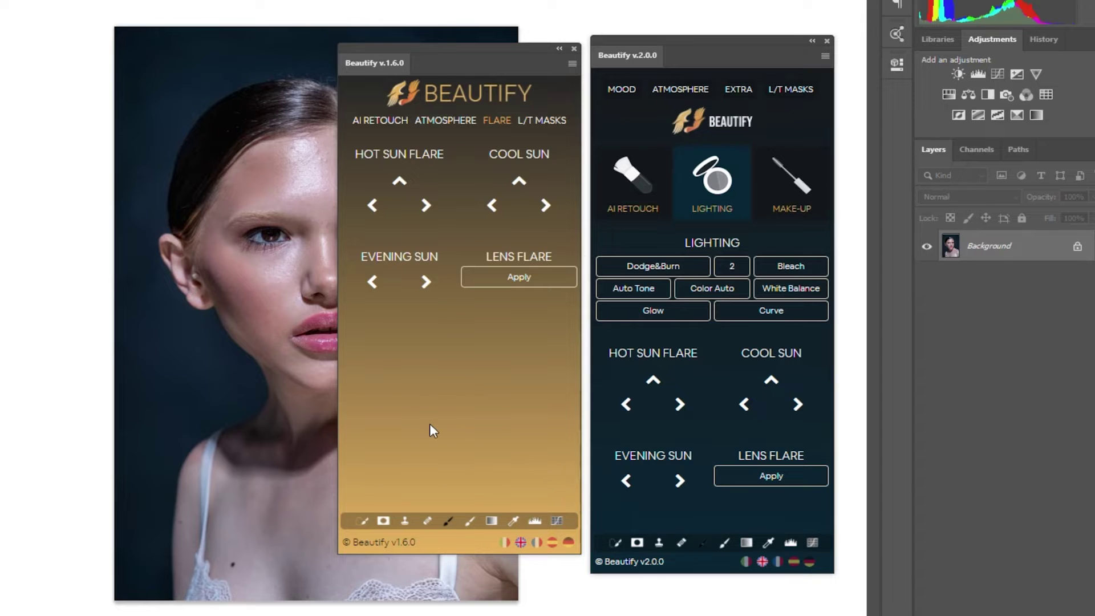
click(394, 122)
click(495, 177)
click(491, 201)
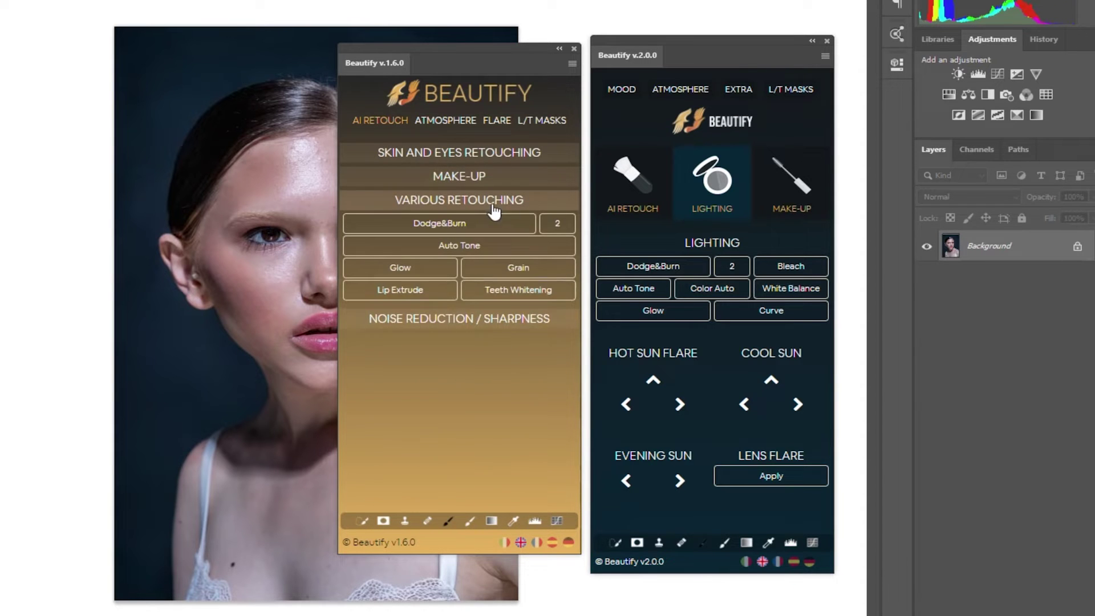
Expand the old panel's Noise Reduction, Various Retouching, Skin and Eyes and Make-Up sections against v2.0's equivalents.
click(740, 90)
click(525, 319)
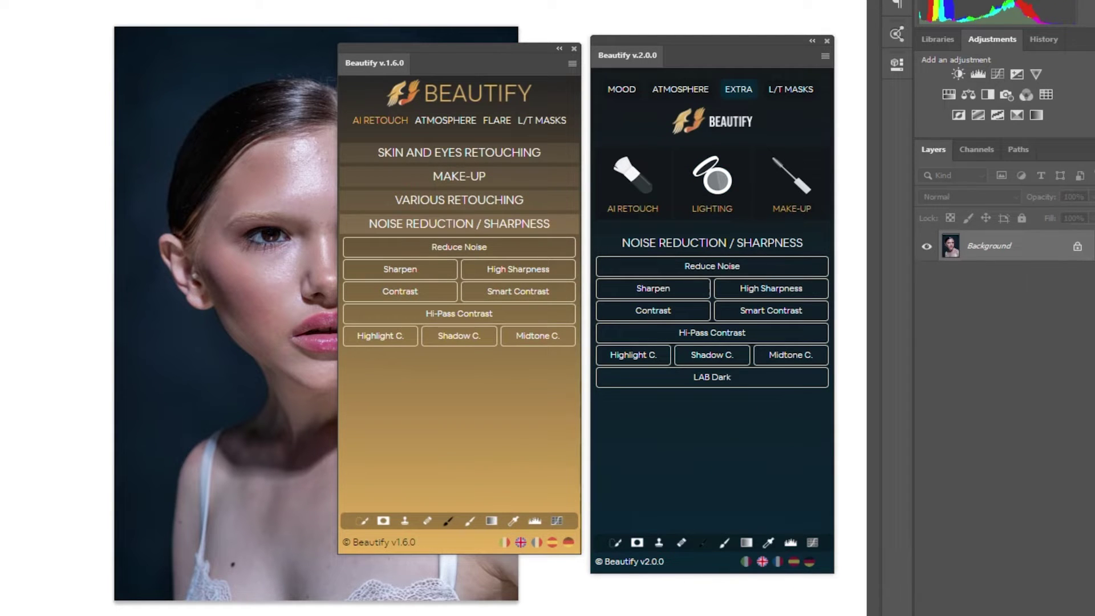
click(503, 224)
click(622, 90)
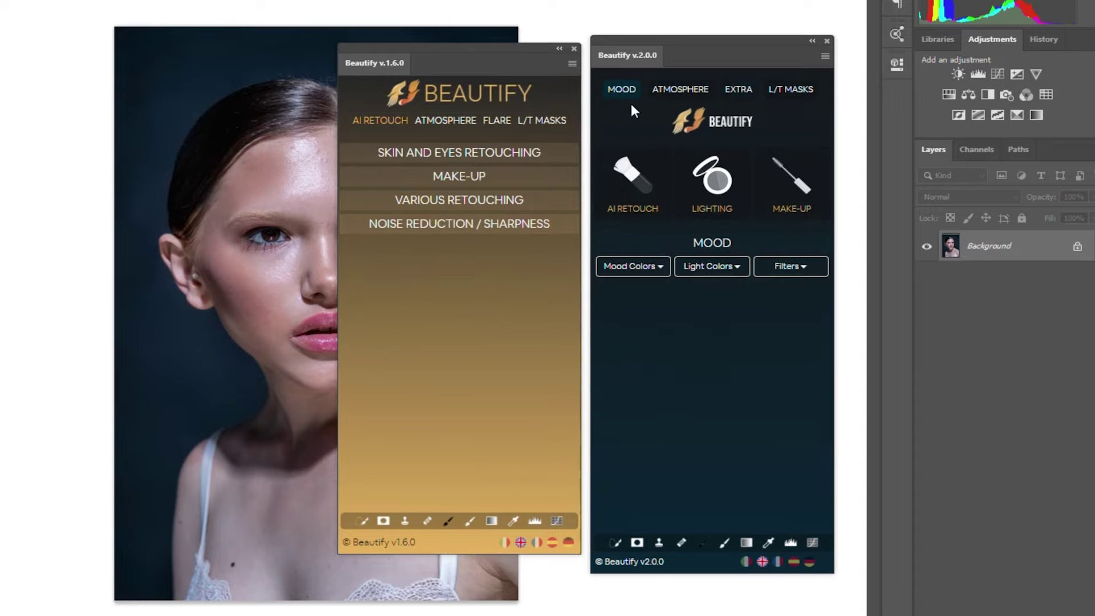
click(508, 200)
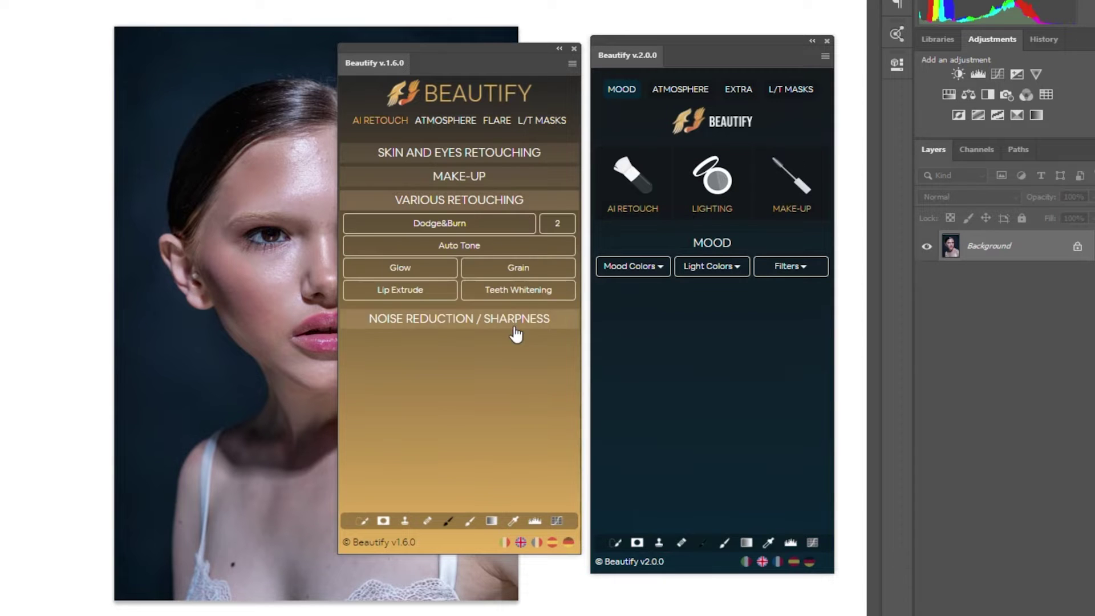
click(513, 320)
click(459, 152)
click(634, 174)
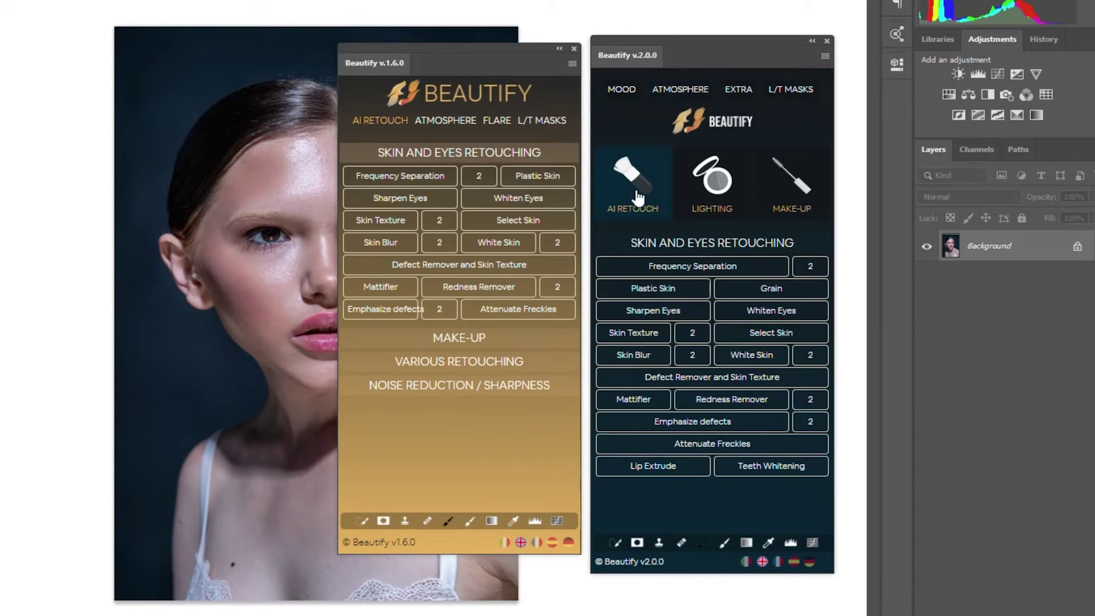
click(514, 338)
click(789, 200)
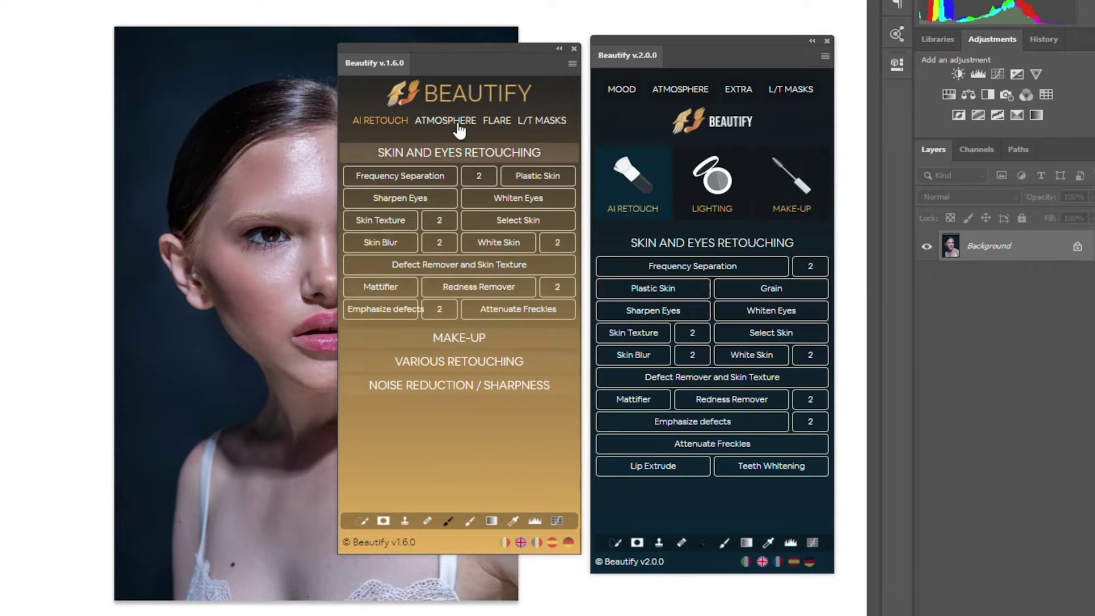
Switch both panels through Atmosphere and L/T Masks, then open v2.0's Mood Colors and Light Colors presets.
click(460, 122)
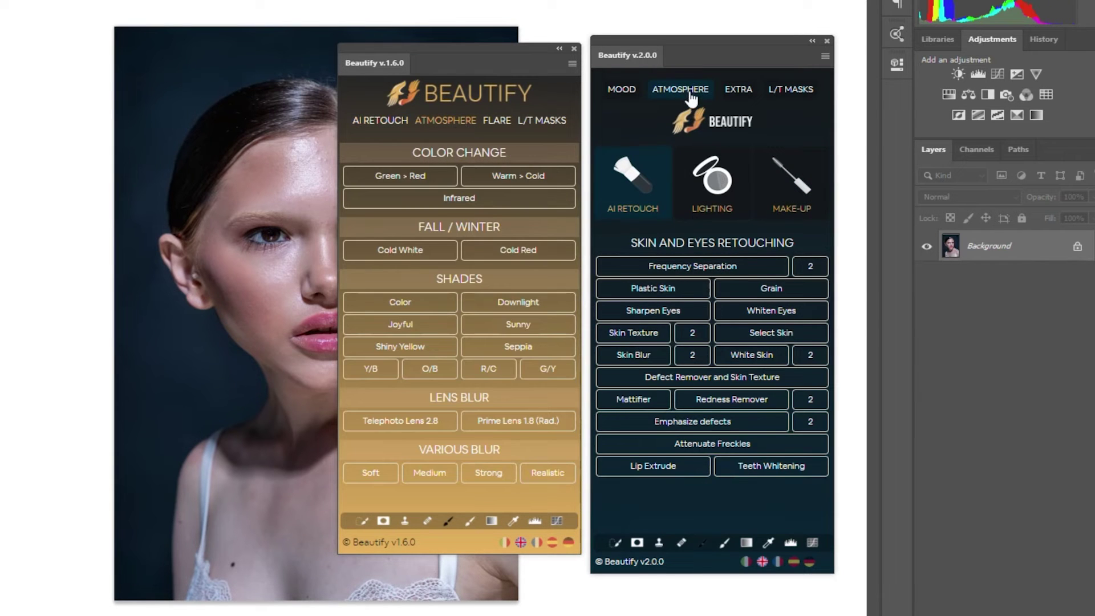
click(690, 94)
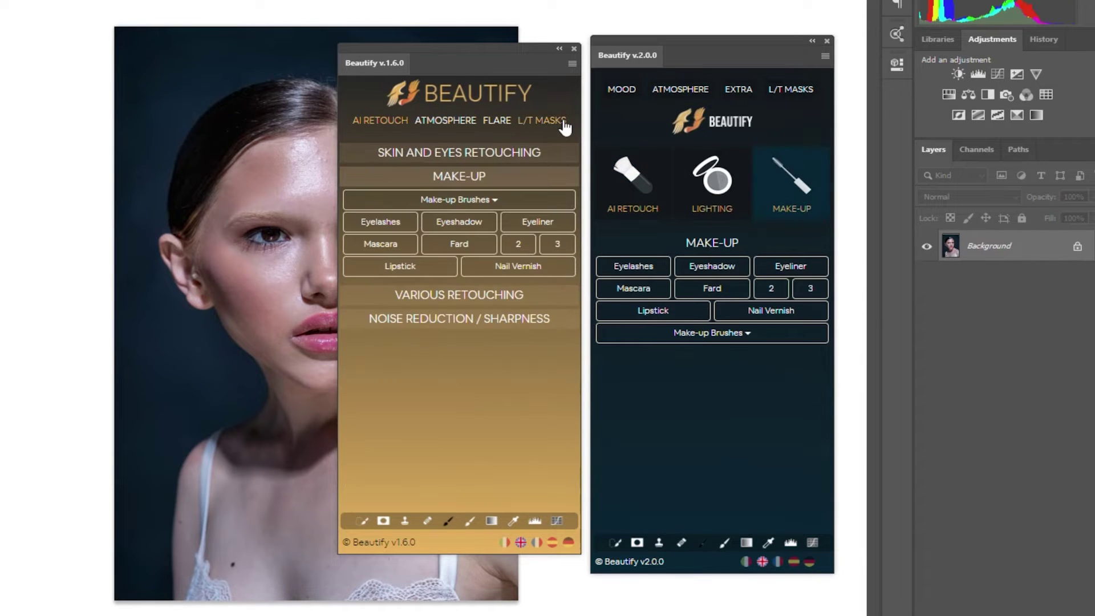
click(549, 117)
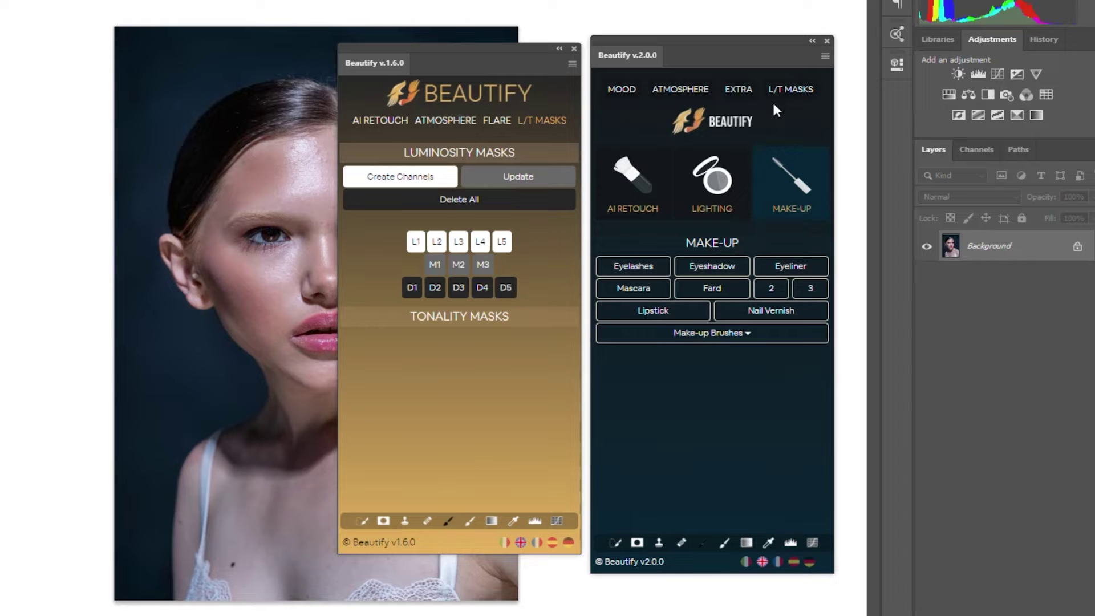
click(790, 89)
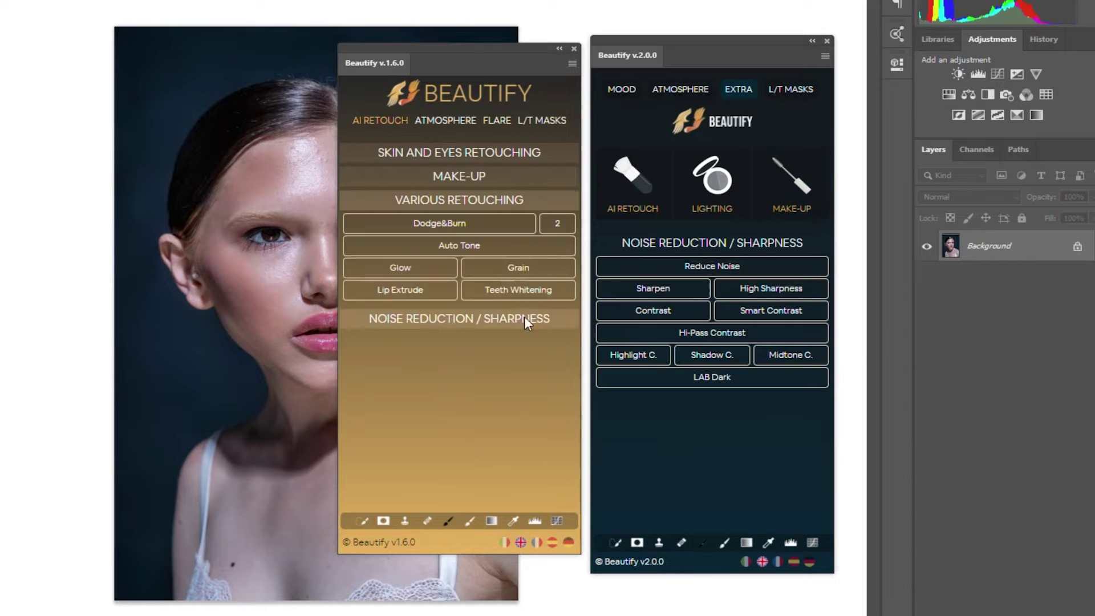
click(525, 316)
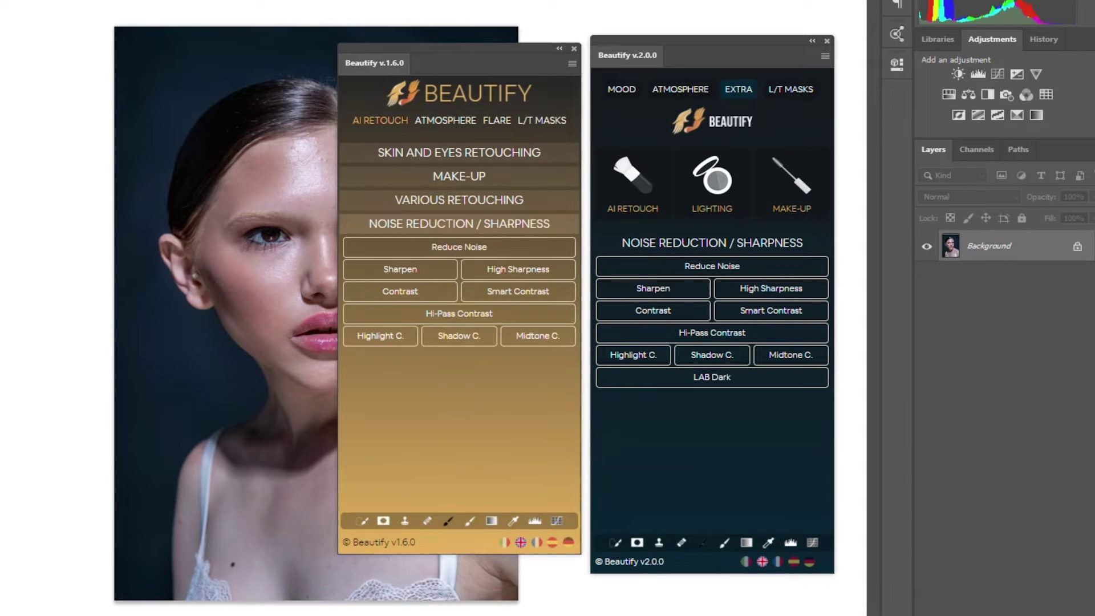
click(503, 225)
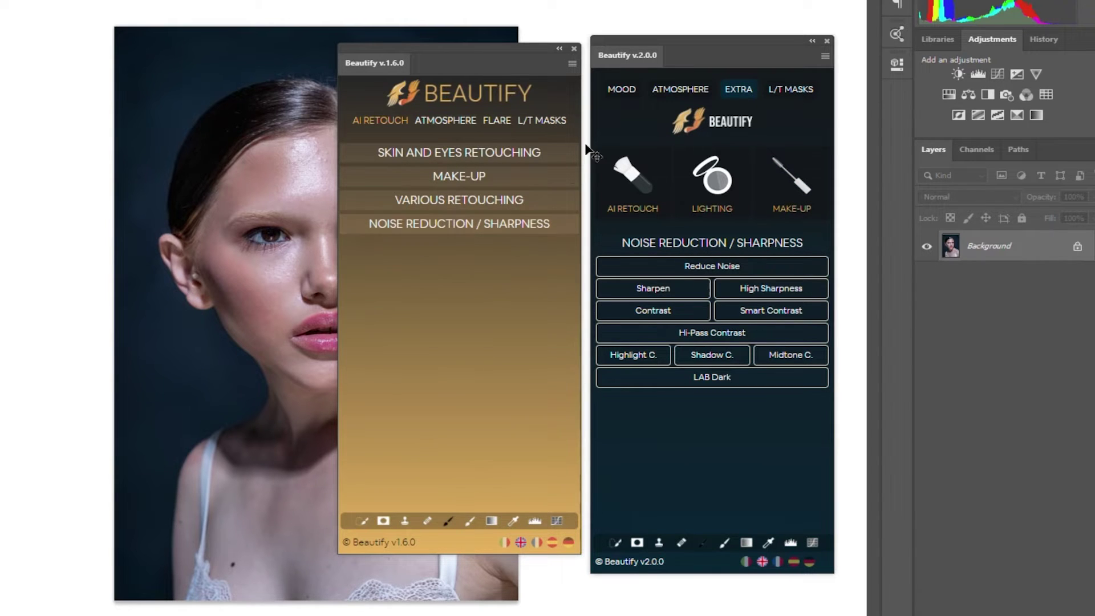
click(621, 90)
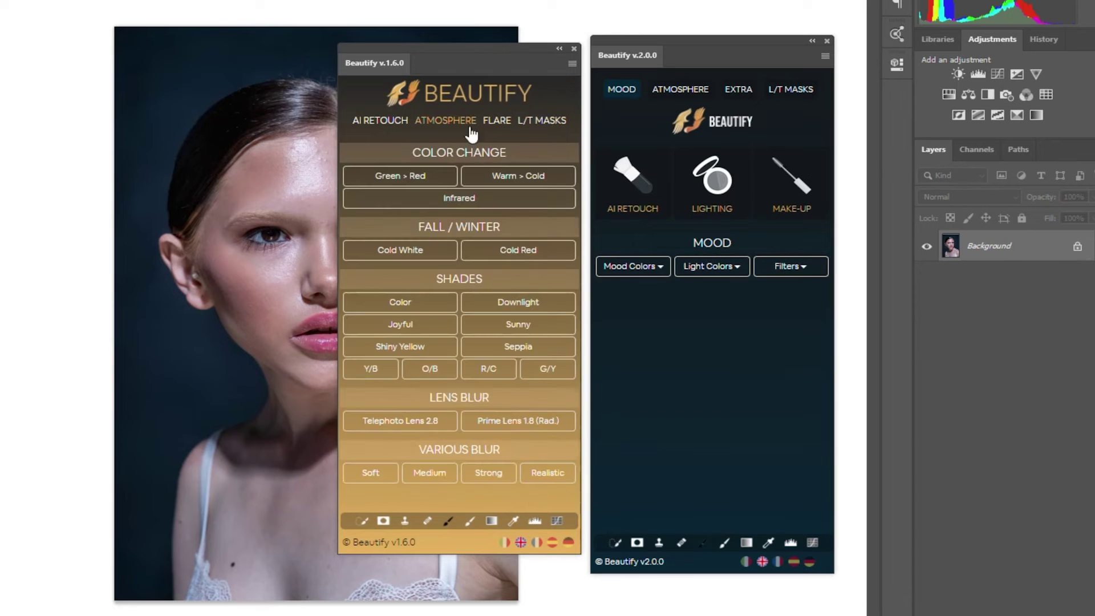
click(632, 266)
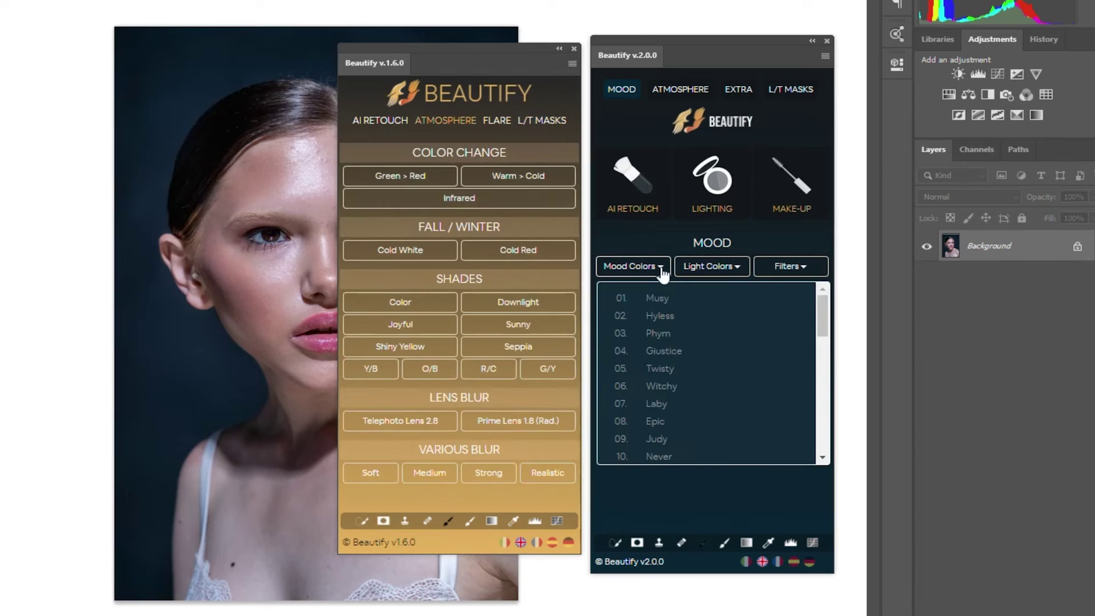
click(734, 275)
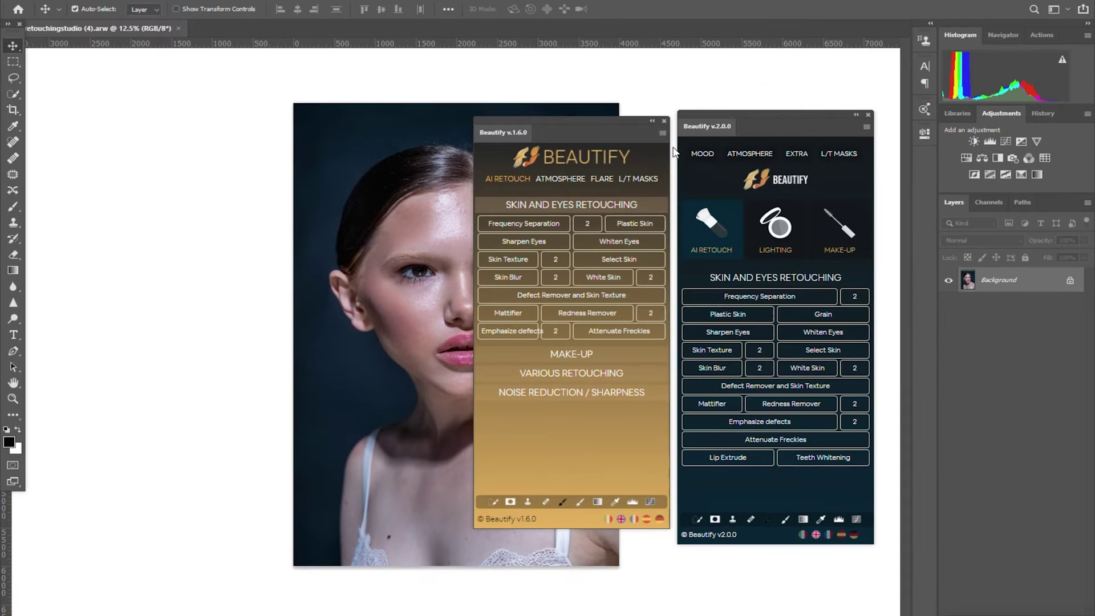
Close Beautify v1.6 and collapse Beautify v2.0 to its dock icon on the right.
click(666, 121)
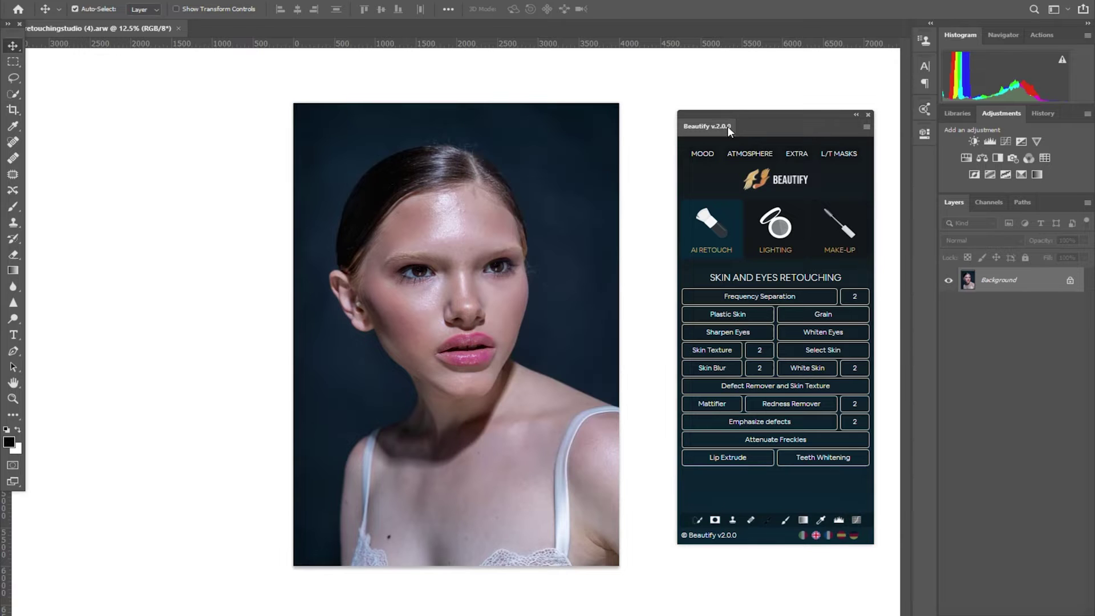
drag(801, 124, 920, 160)
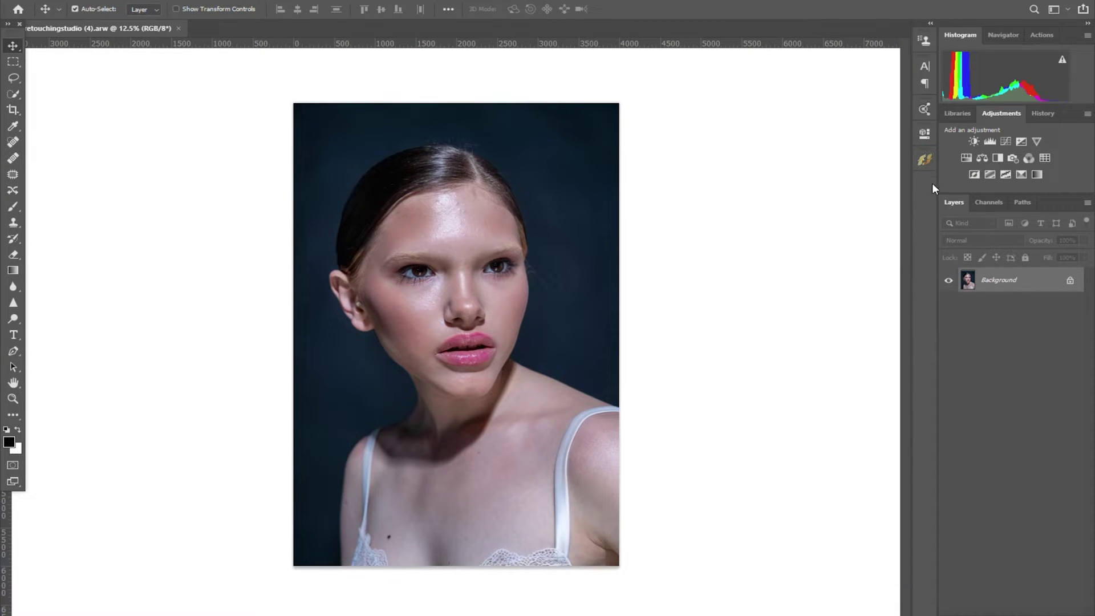
click(924, 160)
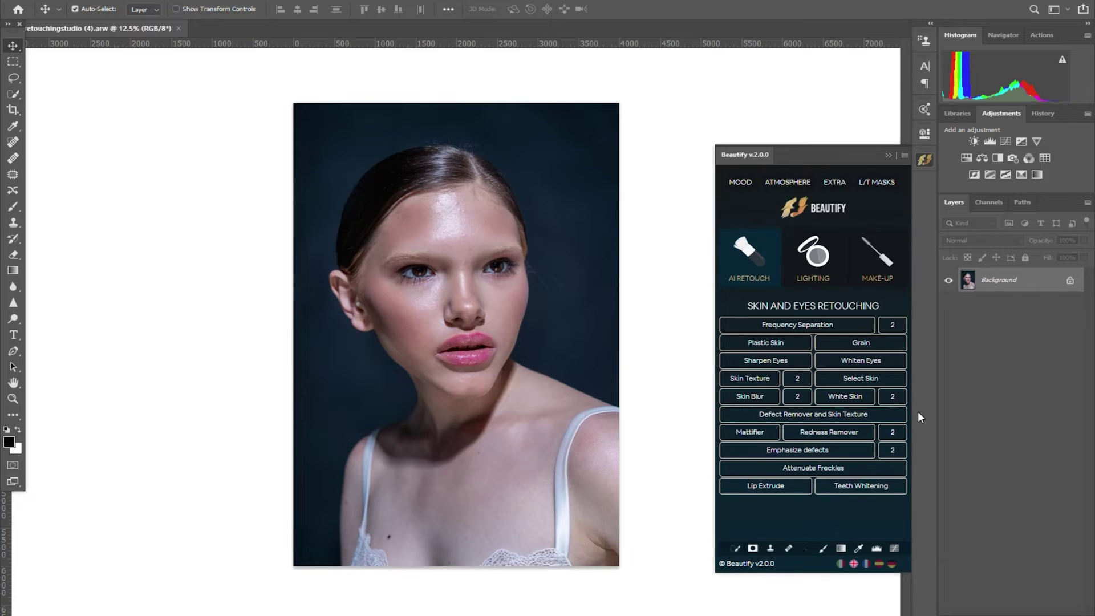
click(887, 155)
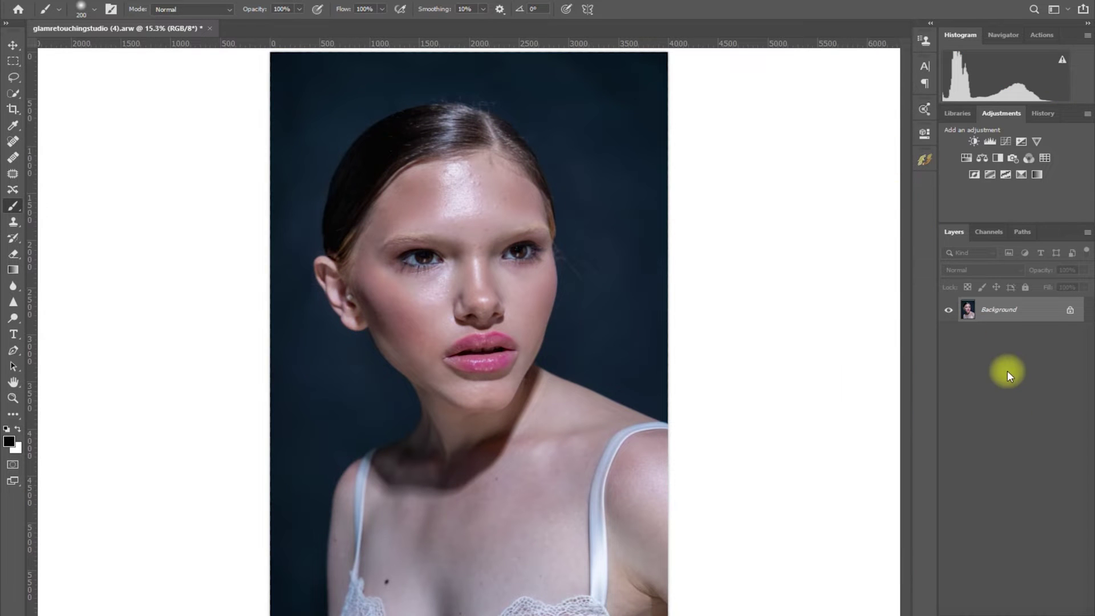
Duplicate the portrait to Layer 1 and heal facial blemishes with the Spot Healing Brush at sizes 35–45.
key(v)
key(ctrl+j)
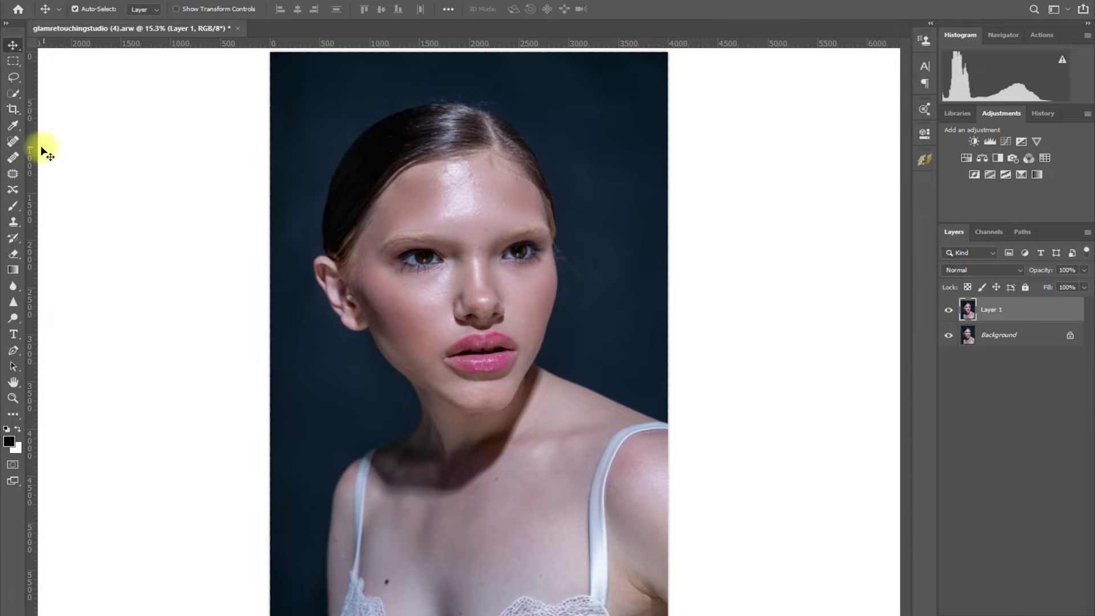
click(14, 142)
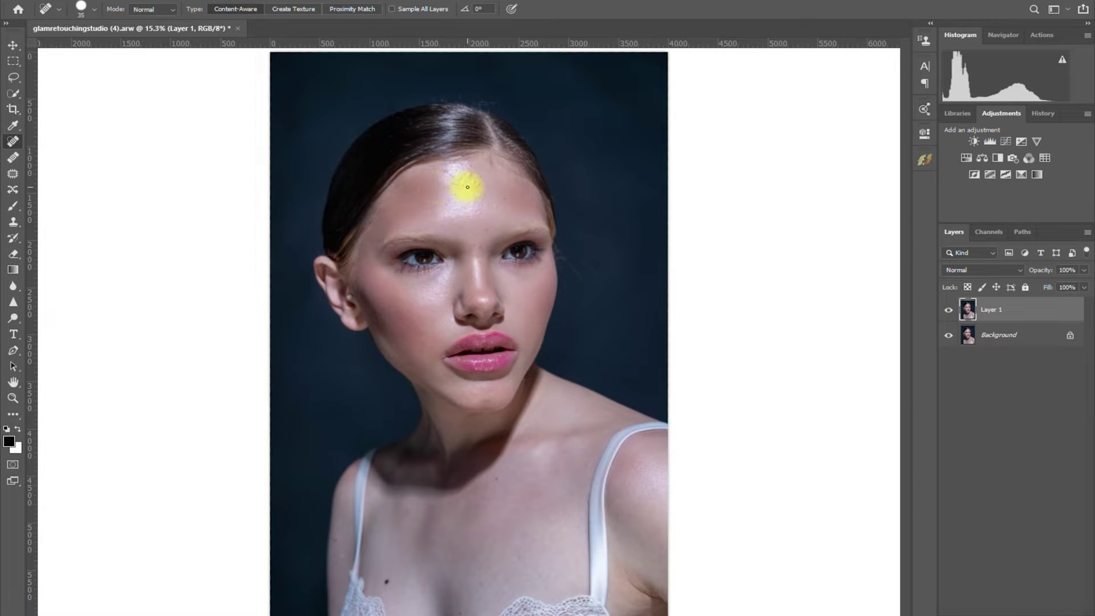
scroll(467, 188, up, 3)
key(bracketright)
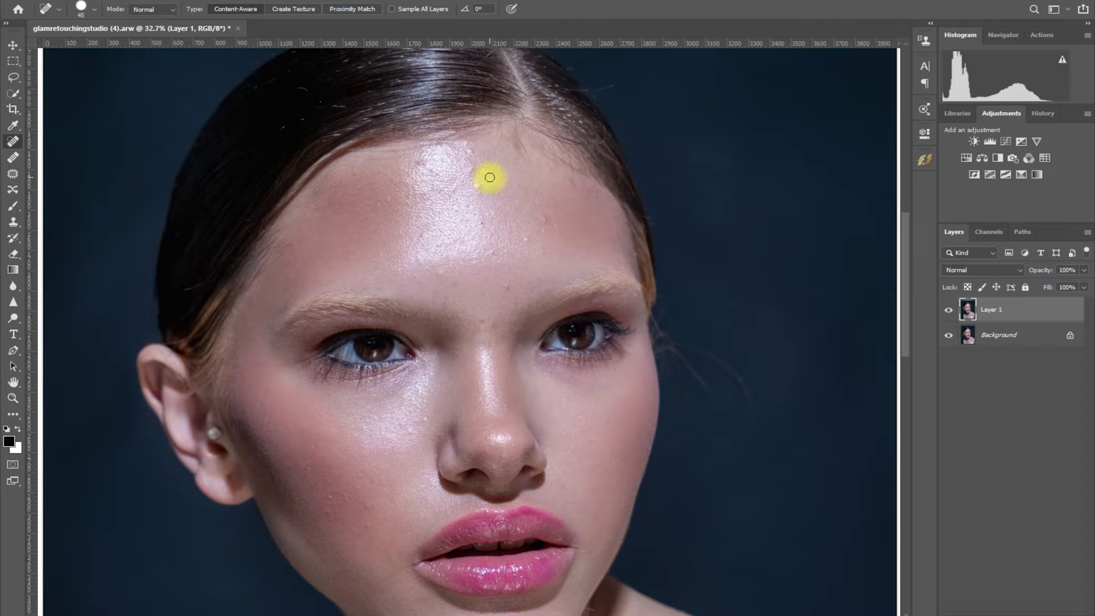
key(bracketleft)
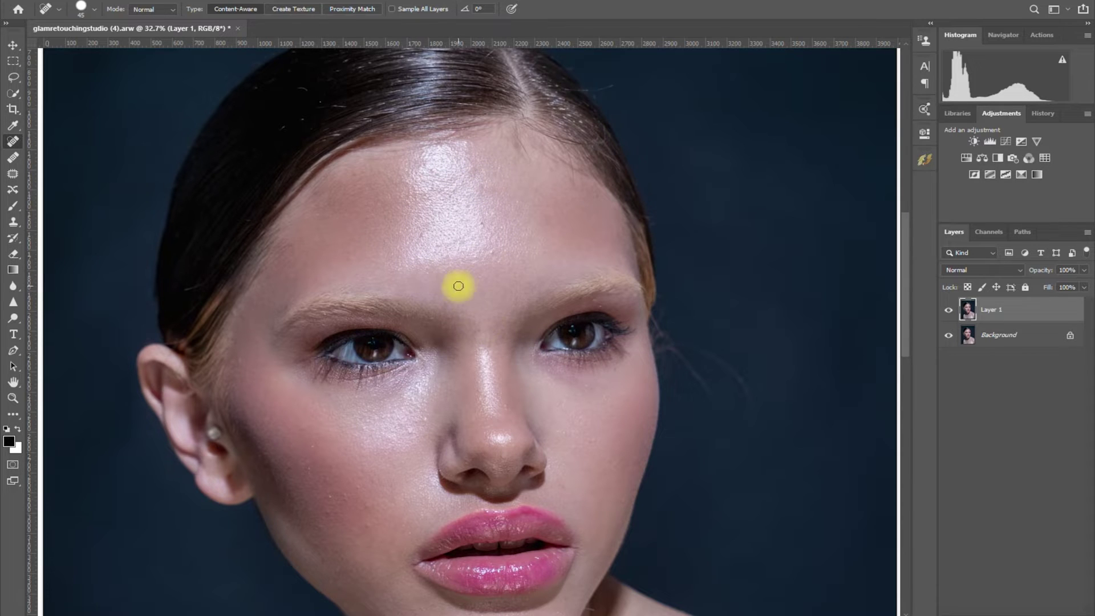
key(bracketright)
key(bracketleft)
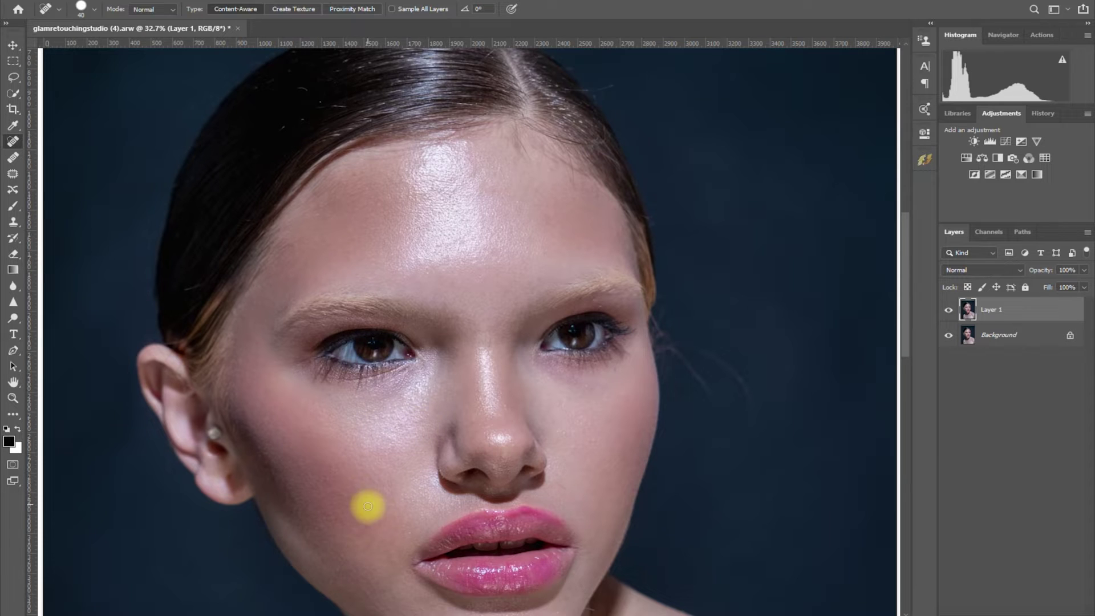
scroll(572, 560, down, 1)
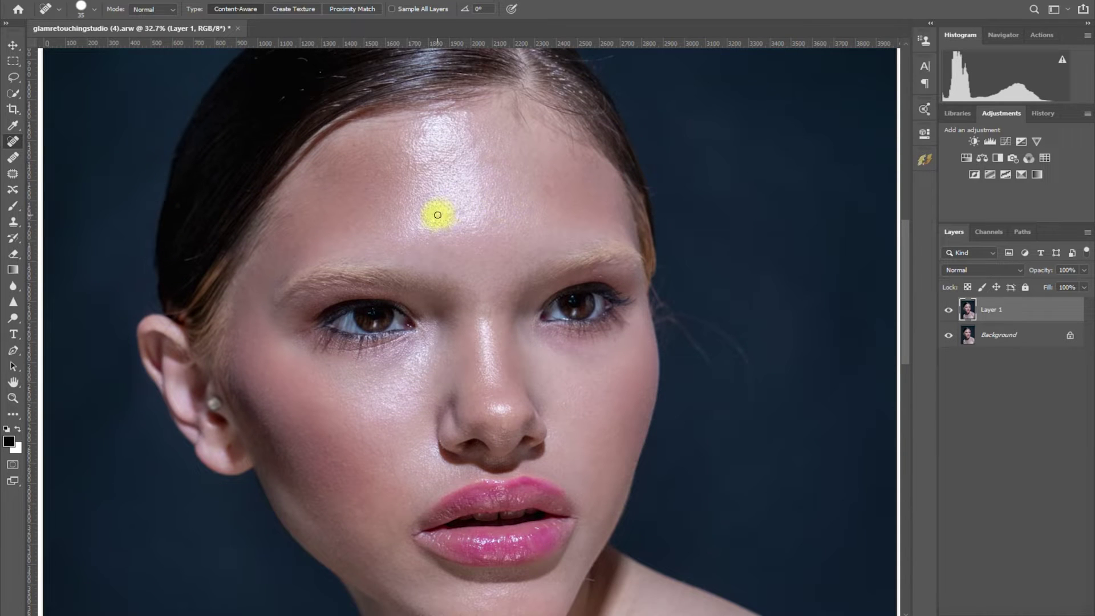
key(bracketleft)
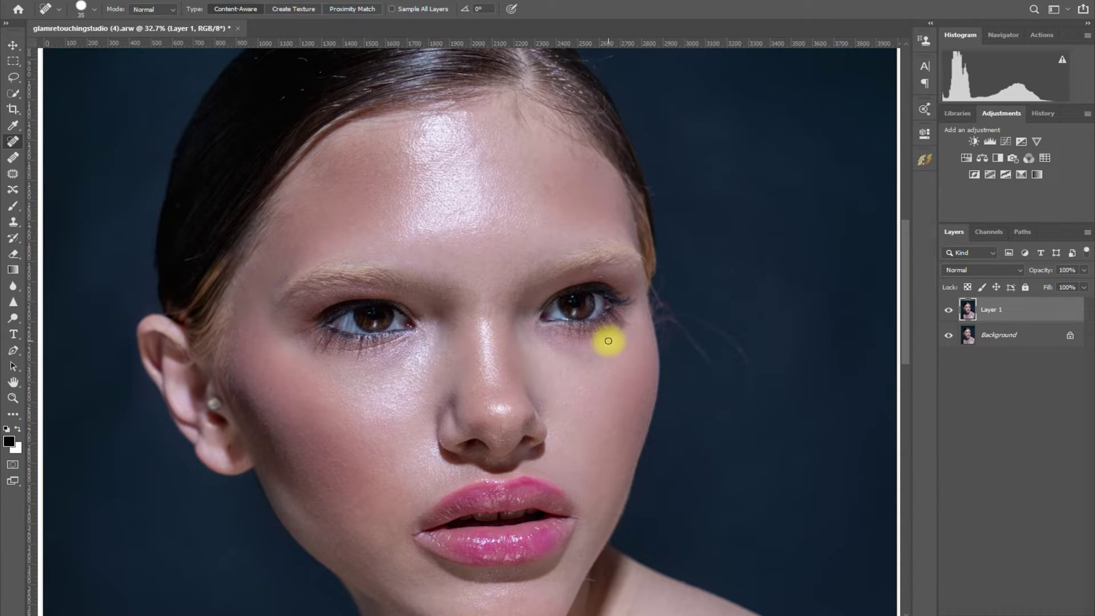
scroll(467, 206, down, 2)
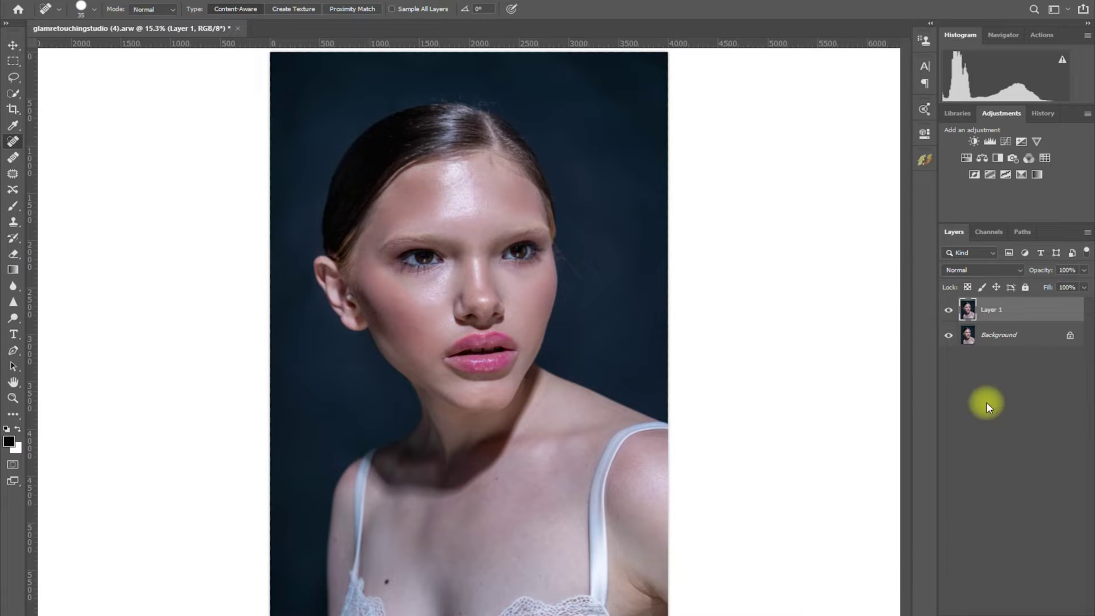
Toggle Layer 1's visibility repeatedly to compare the healed skin with the original, ending visible.
click(949, 310)
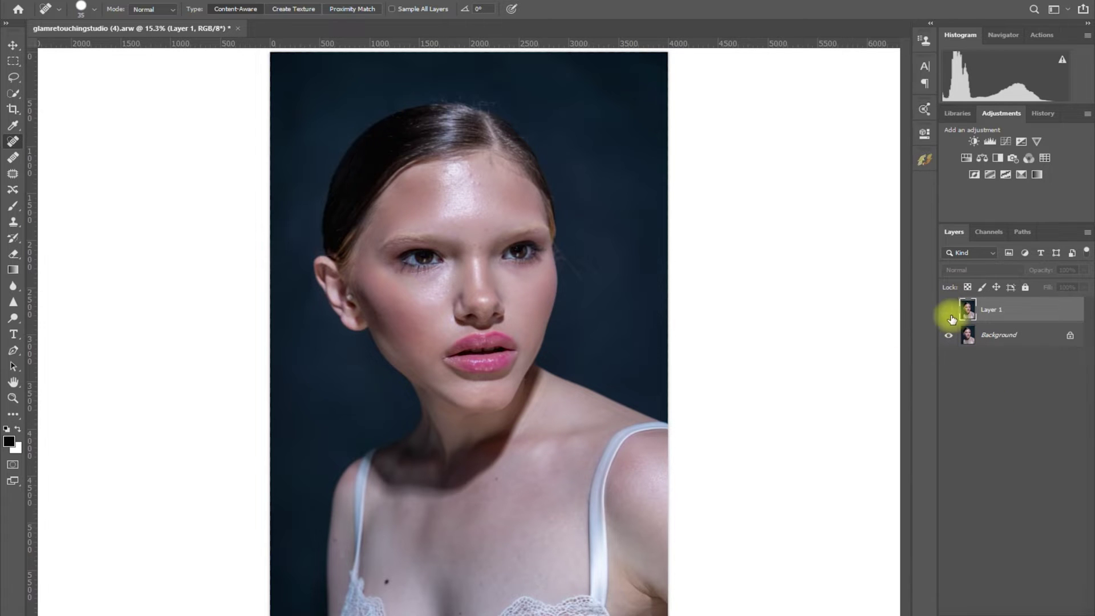
click(949, 313)
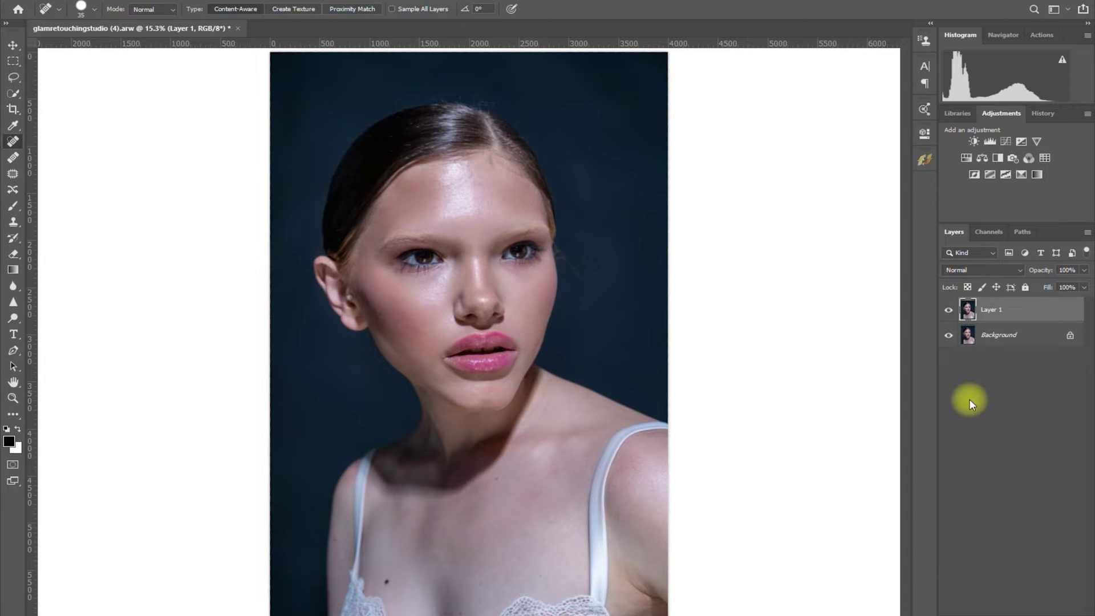
click(949, 310)
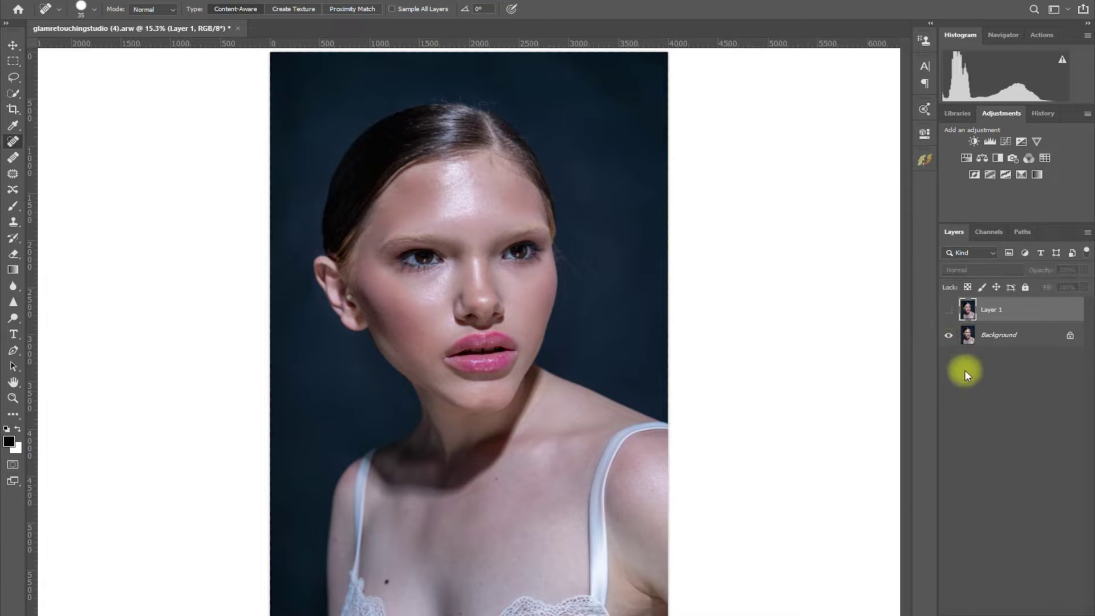
scroll(611, 286, up, 3)
click(948, 312)
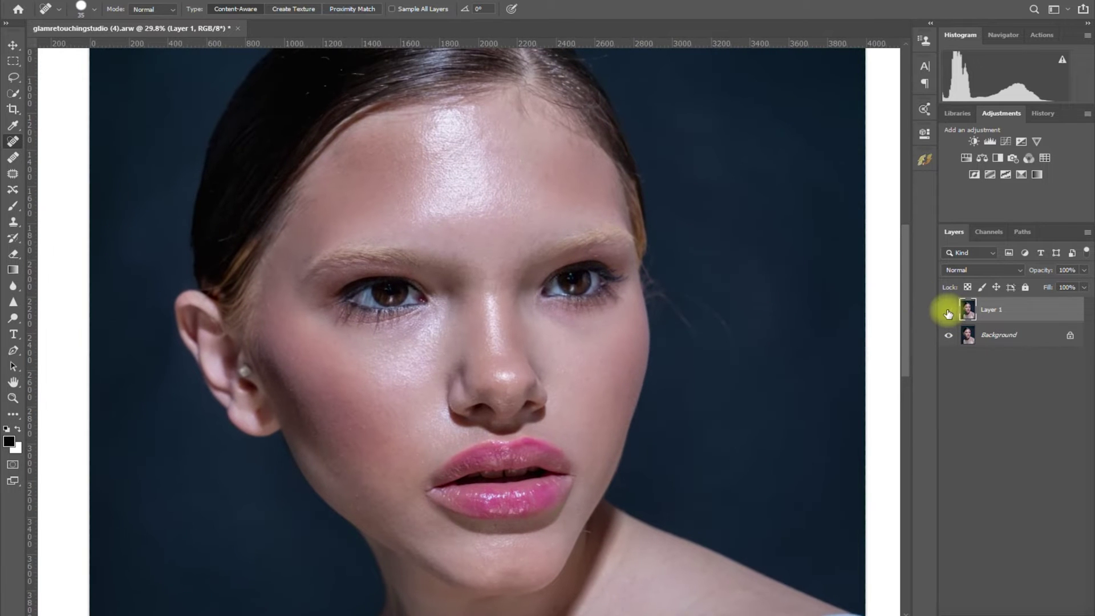
click(947, 312)
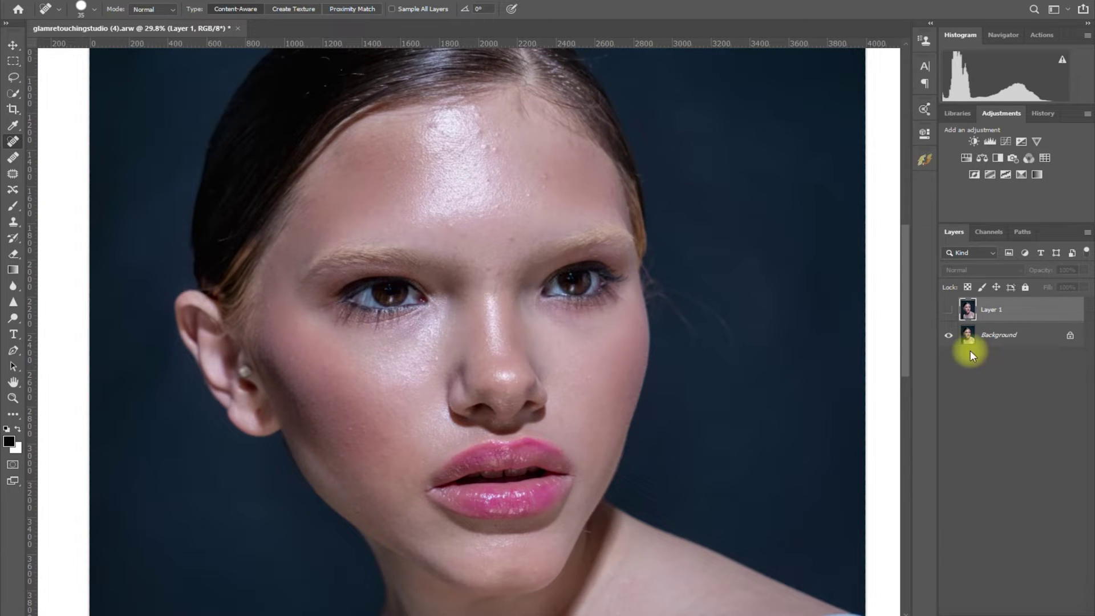
click(948, 312)
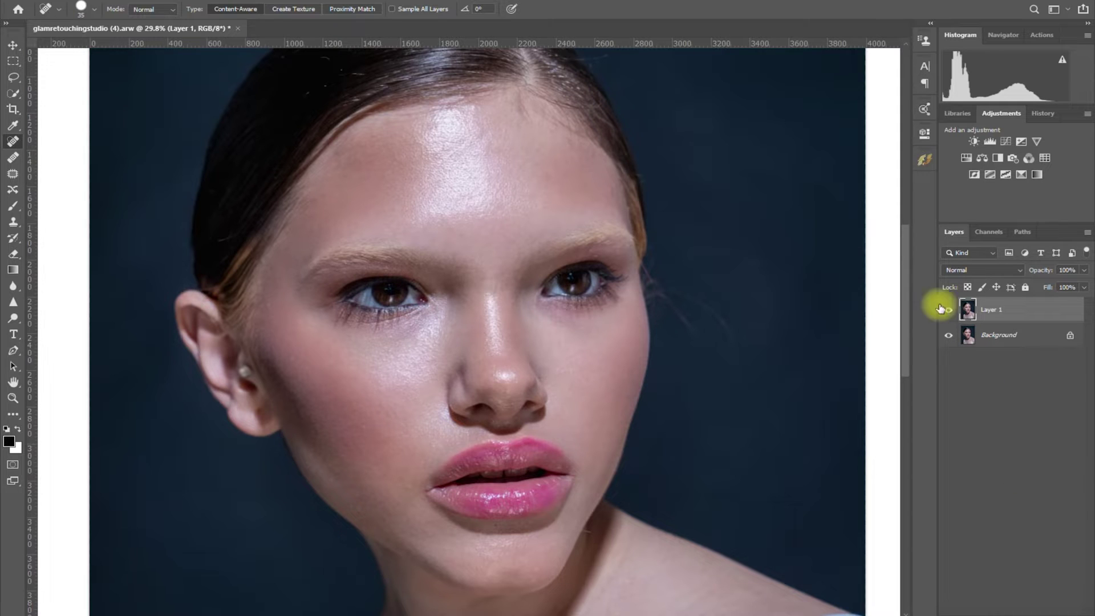
From Beautify v2.0, run frequency separation with Surface Blur radius 39 px and threshold 16.
click(924, 163)
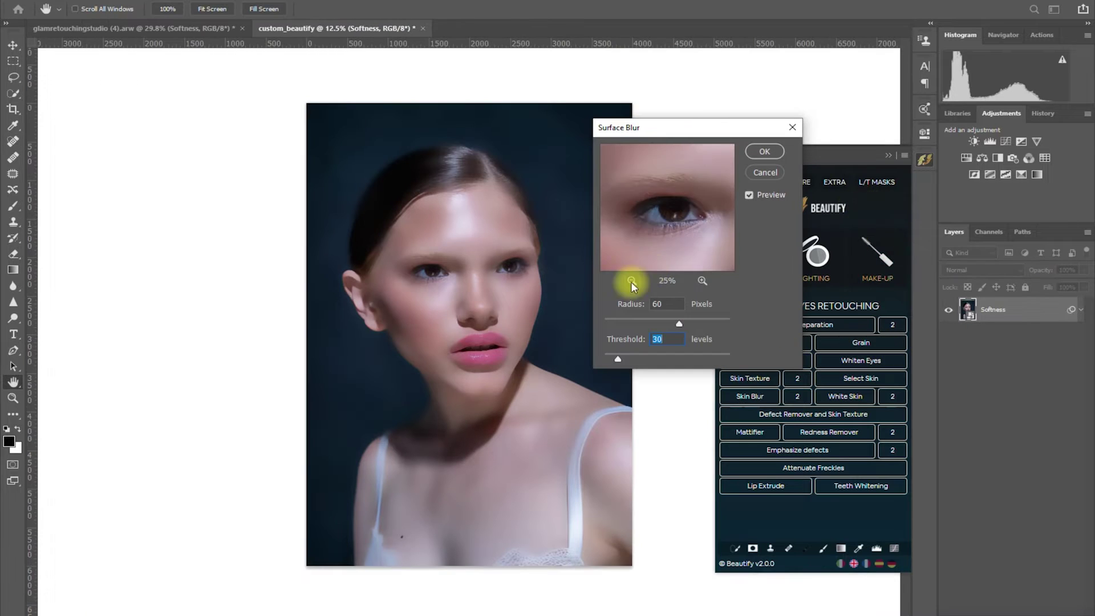
click(630, 280)
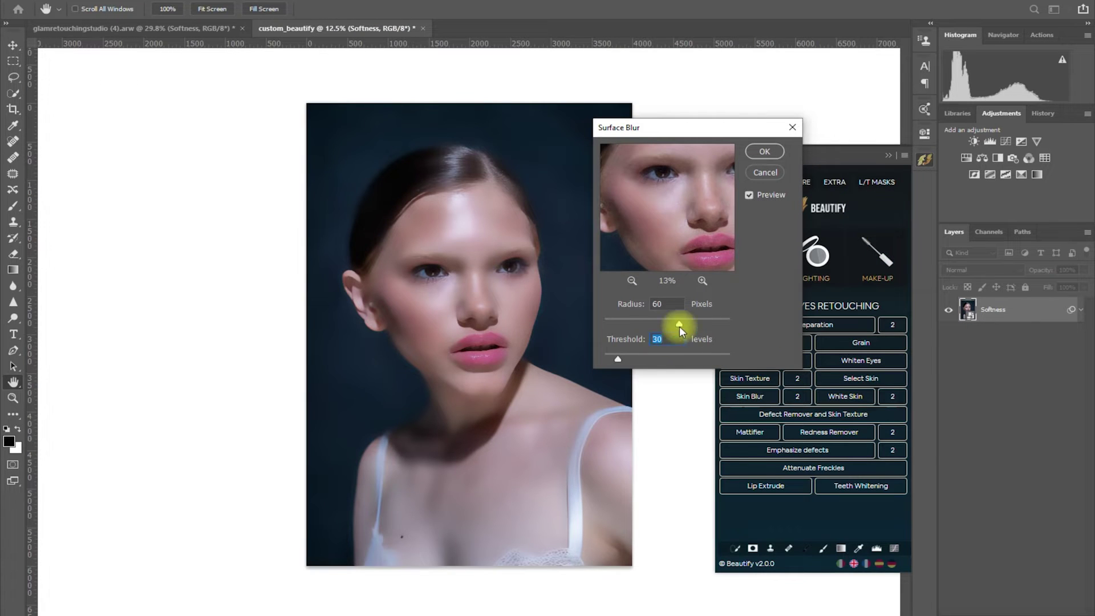
drag(679, 323, 600, 323)
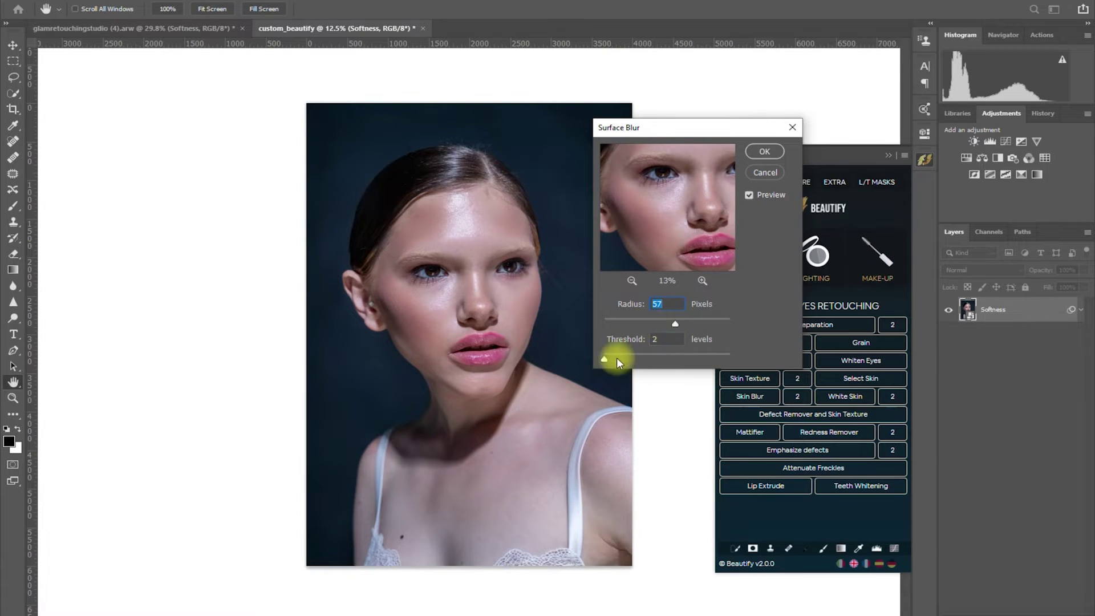
drag(617, 361, 618, 357)
drag(671, 324, 611, 360)
drag(646, 322, 652, 325)
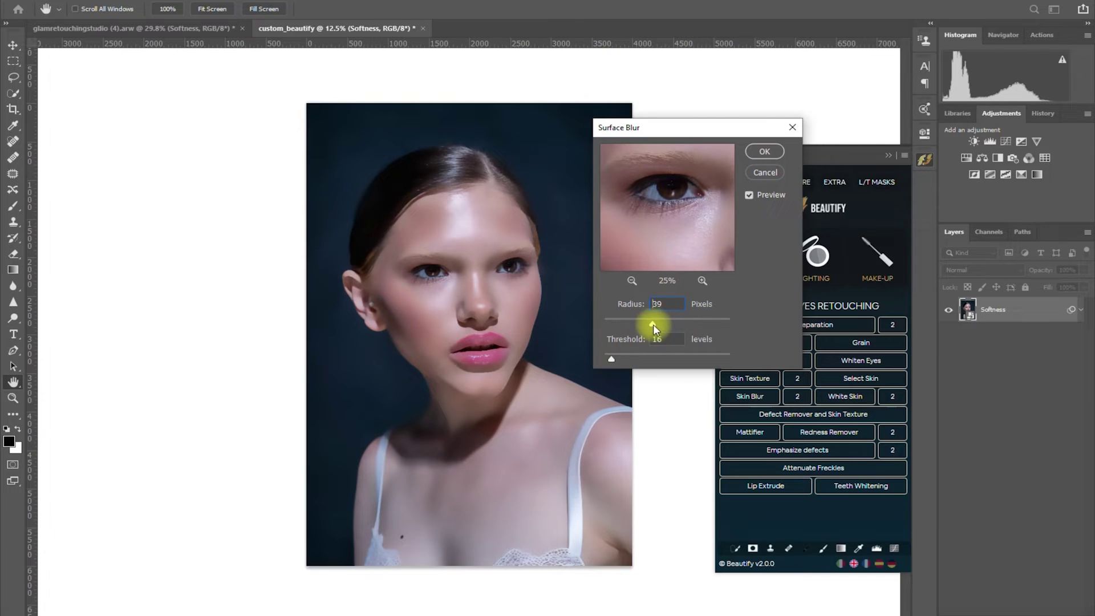
click(764, 151)
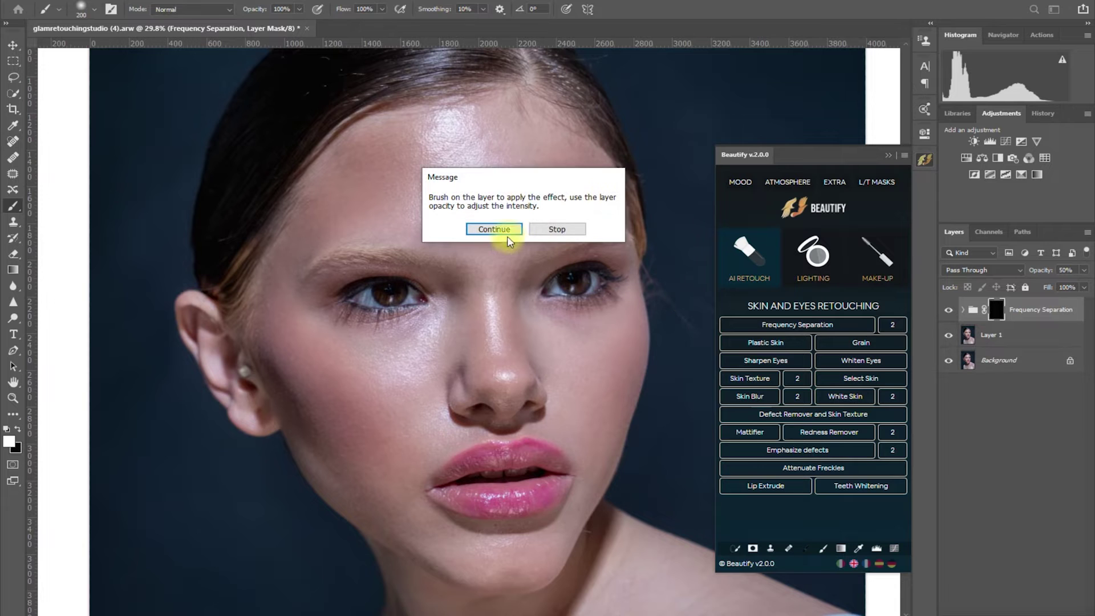
Continue past the message, paint smoothing across the forehead, and reduce the brush size to 200.
click(507, 233)
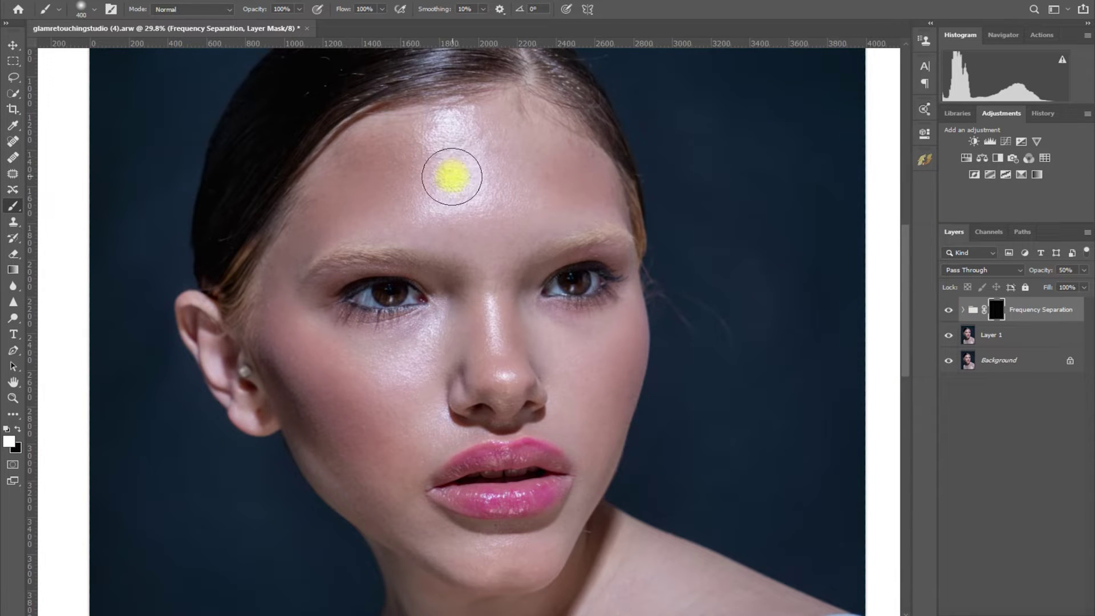
mouse_move(451, 177)
mouse_down()
mouse_move(476, 188)
mouse_move(466, 207)
mouse_move(377, 211)
mouse_move(357, 188)
mouse_move(463, 221)
mouse_move(540, 182)
mouse_move(564, 188)
mouse_move(496, 292)
mouse_move(388, 331)
mouse_move(378, 299)
mouse_move(332, 289)
mouse_move(321, 263)
mouse_move(310, 366)
mouse_move(408, 319)
mouse_move(445, 426)
mouse_move(535, 282)
mouse_move(391, 333)
mouse_move(573, 341)
mouse_move(552, 431)
mouse_move(571, 440)
mouse_move(447, 426)
mouse_move(357, 473)
mouse_move(387, 496)
mouse_move(323, 408)
mouse_move(463, 540)
mouse_move(423, 495)
mouse_move(500, 541)
mouse_move(518, 529)
mouse_move(514, 549)
mouse_move(561, 466)
mouse_move(556, 498)
mouse_move(454, 489)
mouse_move(441, 526)
mouse_move(358, 469)
mouse_move(298, 314)
mouse_move(387, 154)
mouse_move(407, 197)
mouse_move(466, 142)
mouse_move(492, 222)
mouse_move(455, 360)
mouse_move(419, 280)
mouse_move(384, 303)
mouse_move(501, 362)
mouse_move(516, 396)
mouse_move(565, 271)
mouse_move(589, 311)
mouse_move(612, 275)
mouse_move(620, 281)
mouse_move(589, 162)
mouse_move(562, 166)
mouse_move(512, 118)
mouse_move(389, 132)
mouse_move(347, 162)
mouse_move(305, 222)
mouse_move(271, 359)
mouse_move(345, 494)
mouse_move(467, 570)
mouse_move(505, 453)
mouse_move(538, 542)
mouse_move(591, 453)
mouse_move(598, 407)
mouse_move(616, 390)
mouse_move(604, 278)
mouse_move(373, 321)
mouse_move(407, 276)
mouse_move(521, 203)
mouse_up()
key(bracketleft)
key(bracketleft)
key(bracketleft)
View the Frequency Separation mask alone and paint white over the forehead and brow gaps.
click(992, 310)
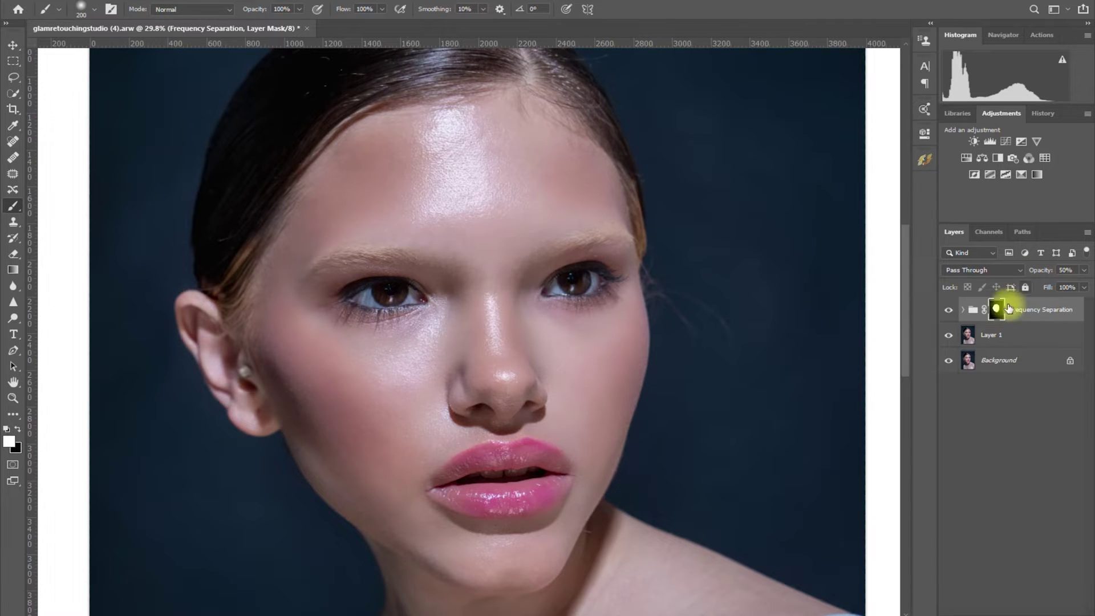
alt+click(995, 311)
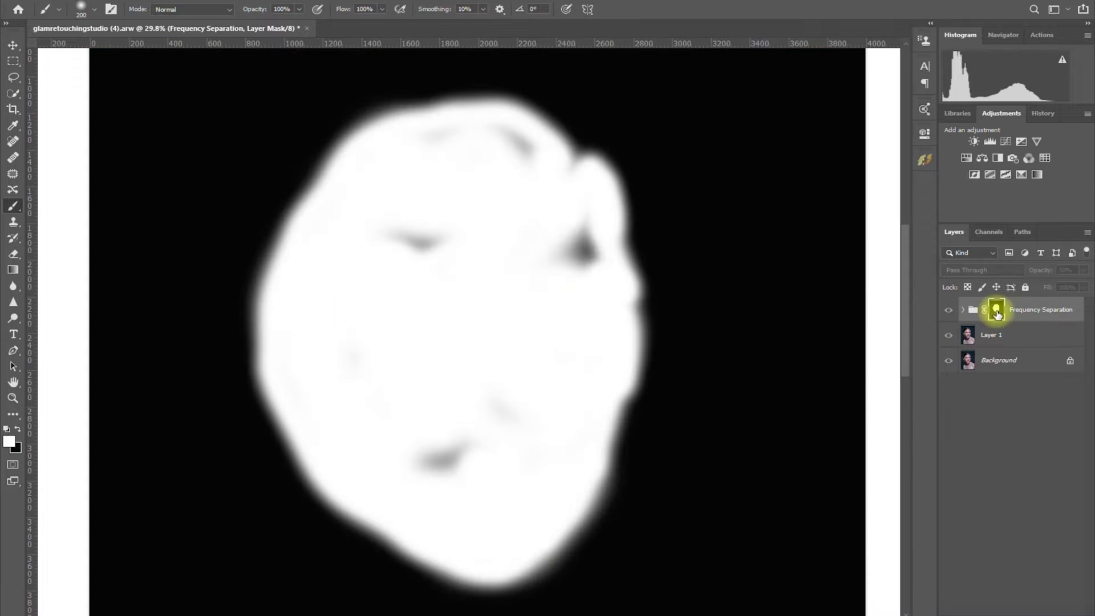
mouse_move(591, 296)
mouse_down()
mouse_move(372, 248)
mouse_move(441, 252)
mouse_move(401, 249)
mouse_move(437, 238)
mouse_move(407, 220)
mouse_move(423, 173)
mouse_move(450, 143)
mouse_move(510, 136)
mouse_move(544, 189)
mouse_move(574, 283)
mouse_move(589, 244)
mouse_move(562, 179)
mouse_move(427, 136)
mouse_move(448, 211)
mouse_move(529, 378)
mouse_move(446, 470)
mouse_move(432, 447)
mouse_move(425, 483)
mouse_move(520, 383)
mouse_move(520, 434)
mouse_move(521, 394)
mouse_move(557, 403)
mouse_move(580, 339)
mouse_move(576, 392)
mouse_move(588, 257)
mouse_move(603, 354)
mouse_move(616, 295)
mouse_move(624, 337)
mouse_move(607, 443)
mouse_move(579, 485)
mouse_move(515, 505)
mouse_move(457, 398)
mouse_move(410, 497)
mouse_up()
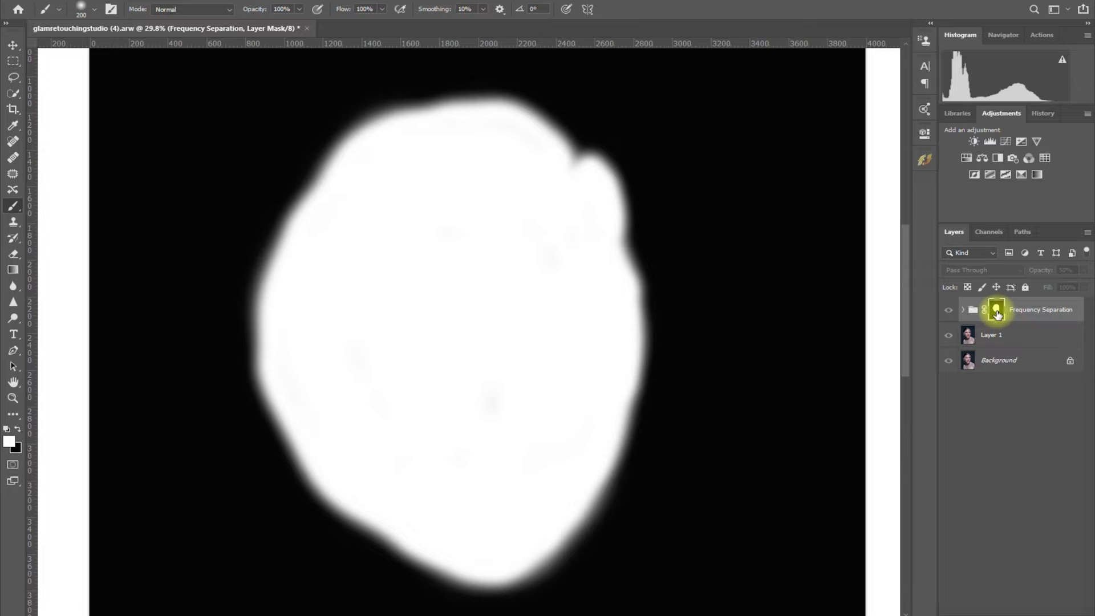
alt+click(996, 313)
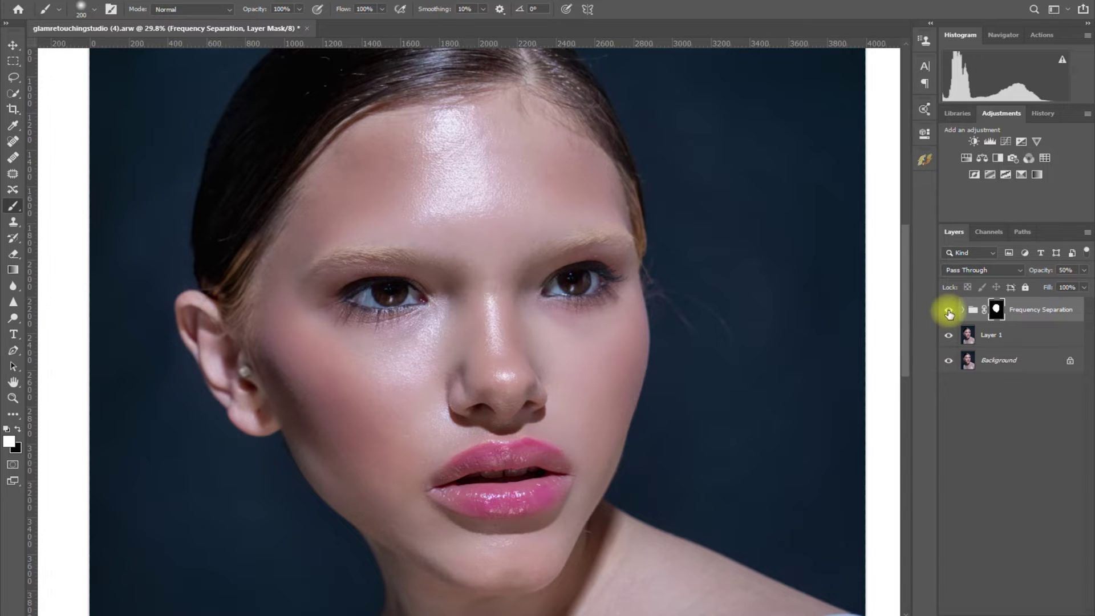
click(948, 310)
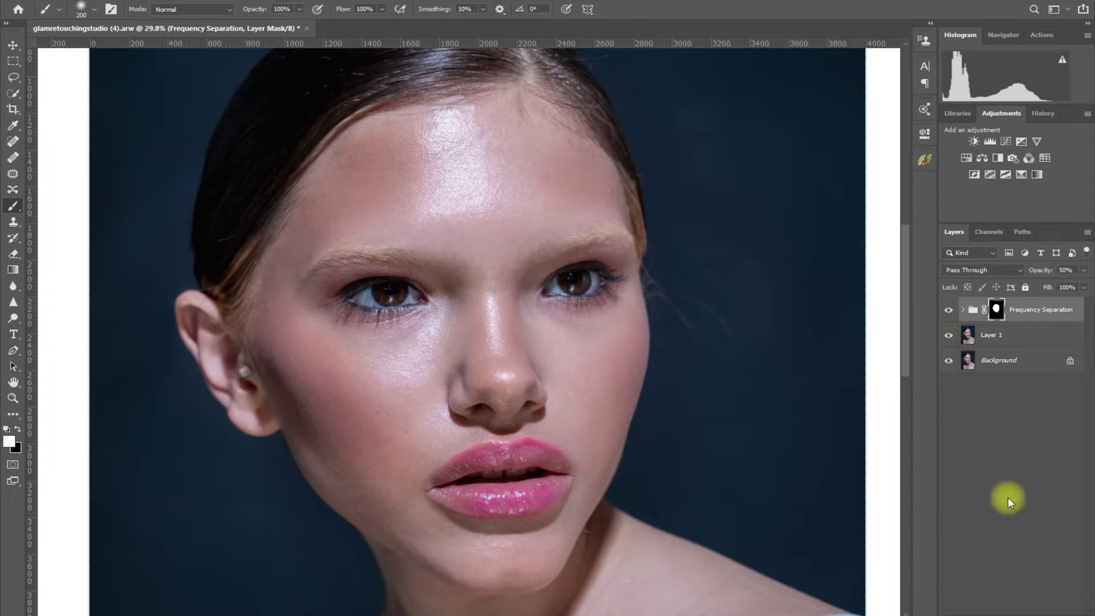
click(948, 310)
click(947, 311)
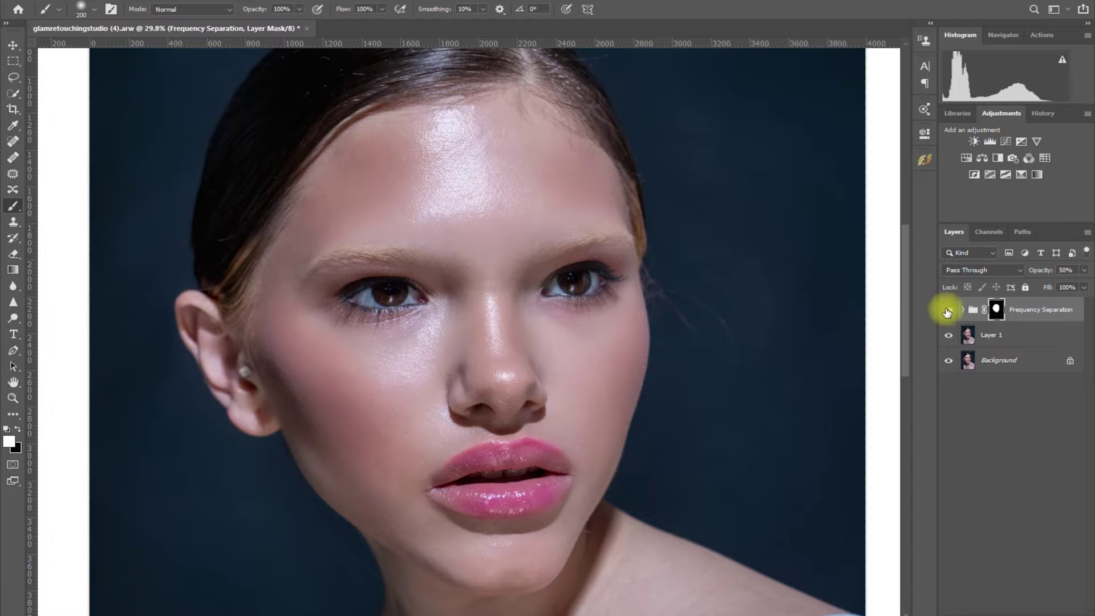
key(ctrl+0)
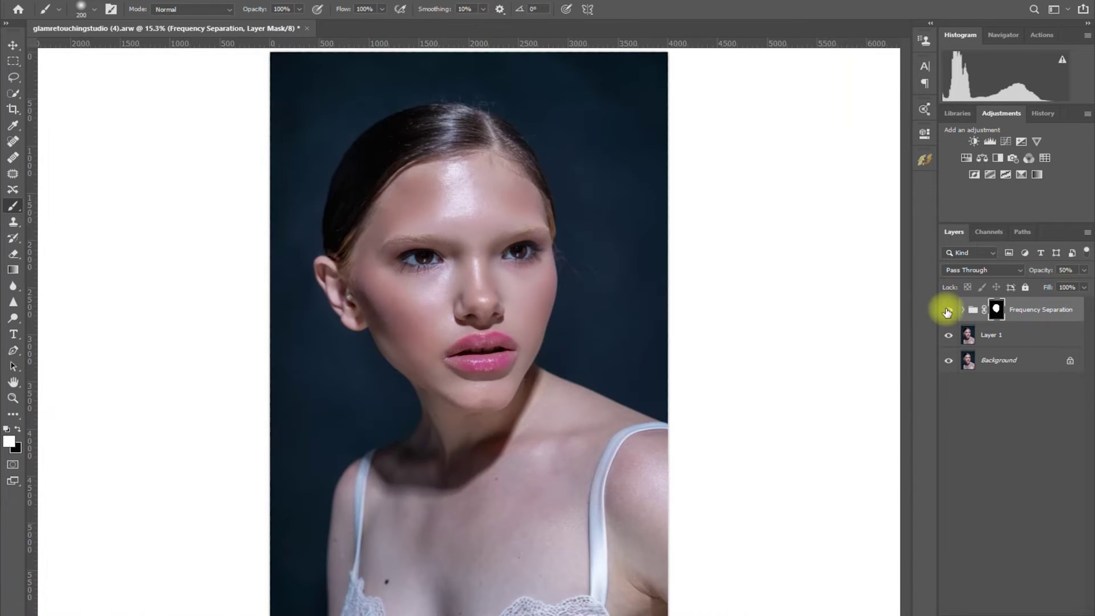
click(1016, 456)
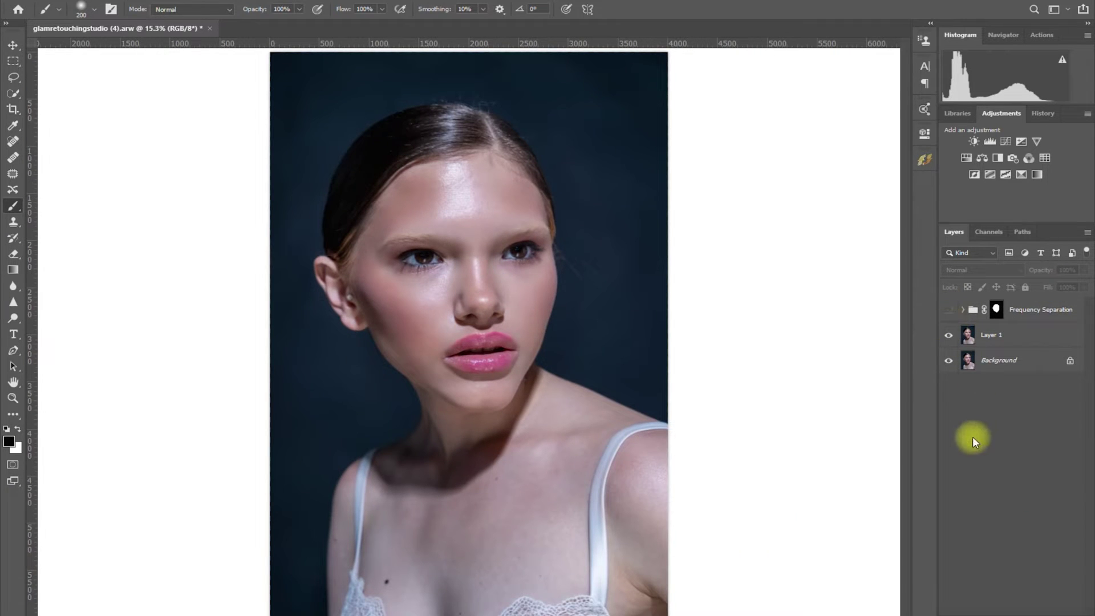
click(947, 310)
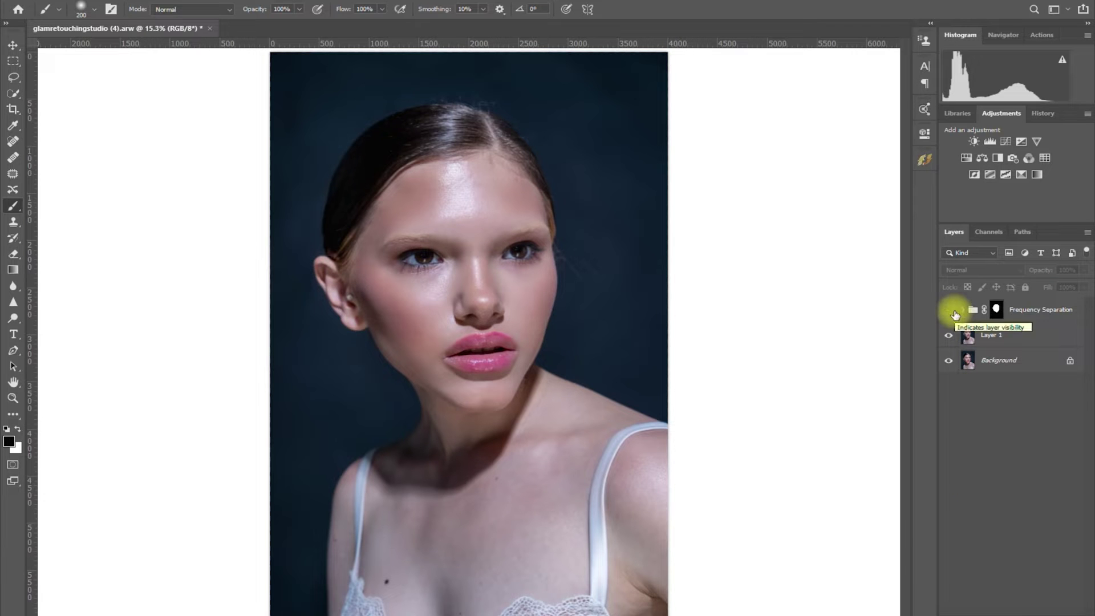
scroll(569, 322, up, 5)
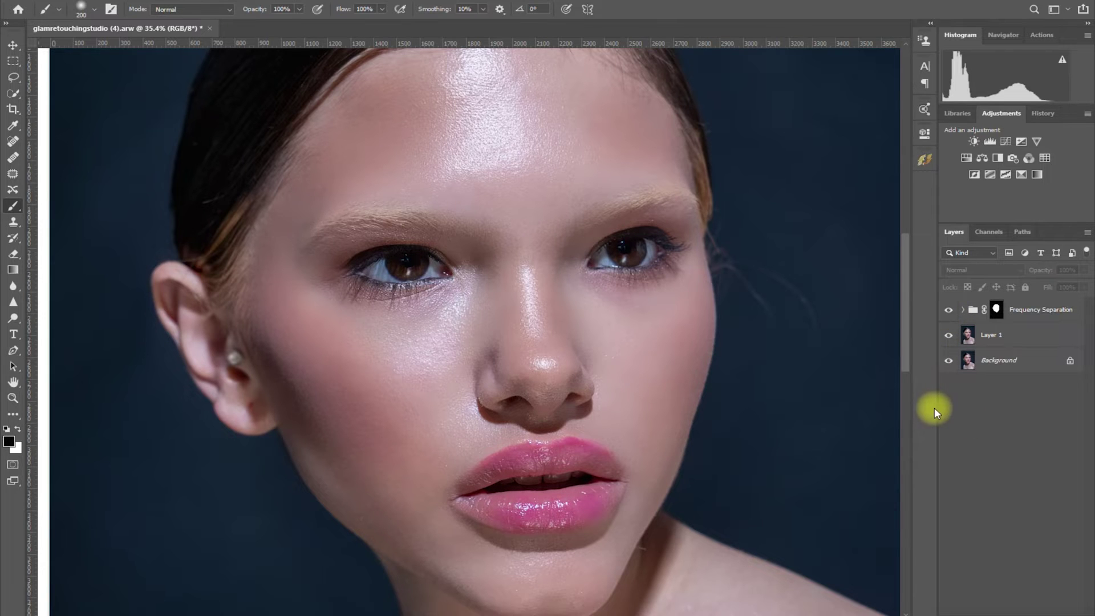
Fit Portrait.jpg on screen and duplicate its Background into Layer 1.
key(ctrl+0)
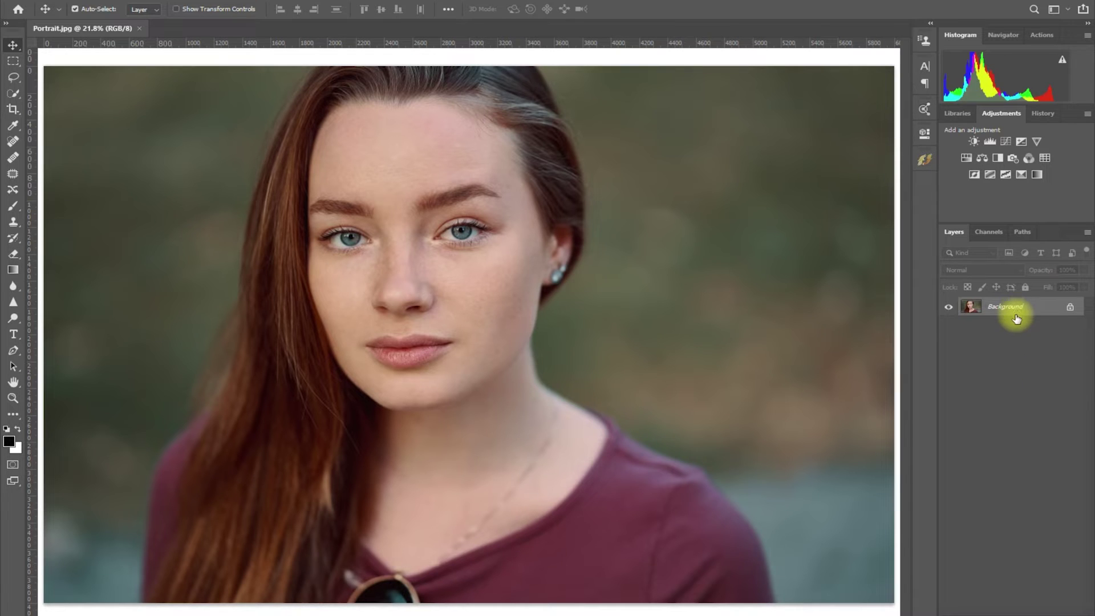
key(ctrl+j)
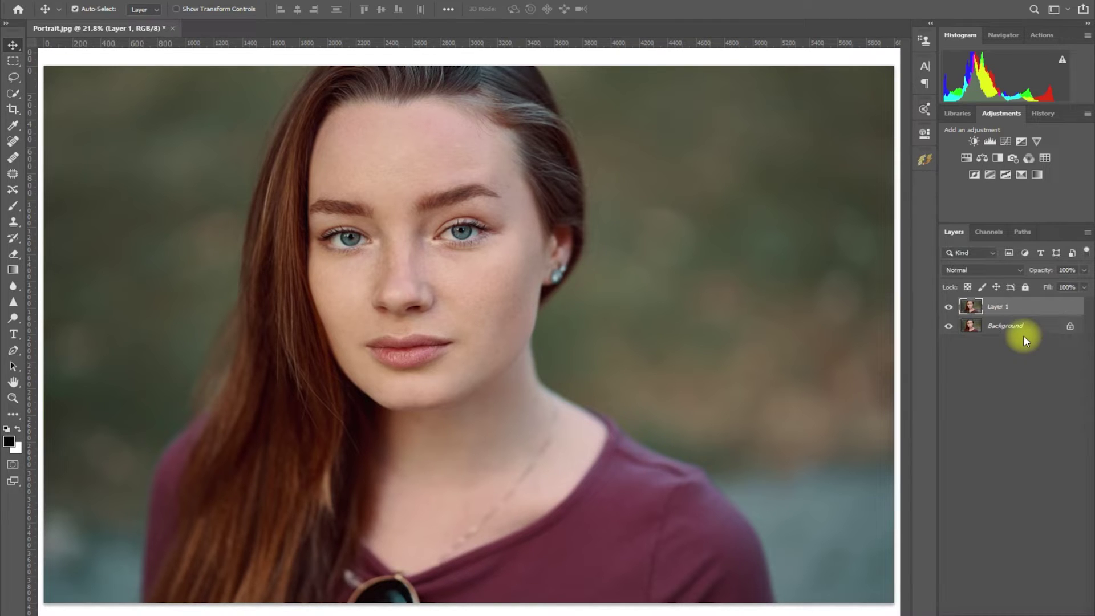
Run Beautify v2's AI Retouch Frequency Separation and zoom the blur preview out to the whole face.
click(925, 160)
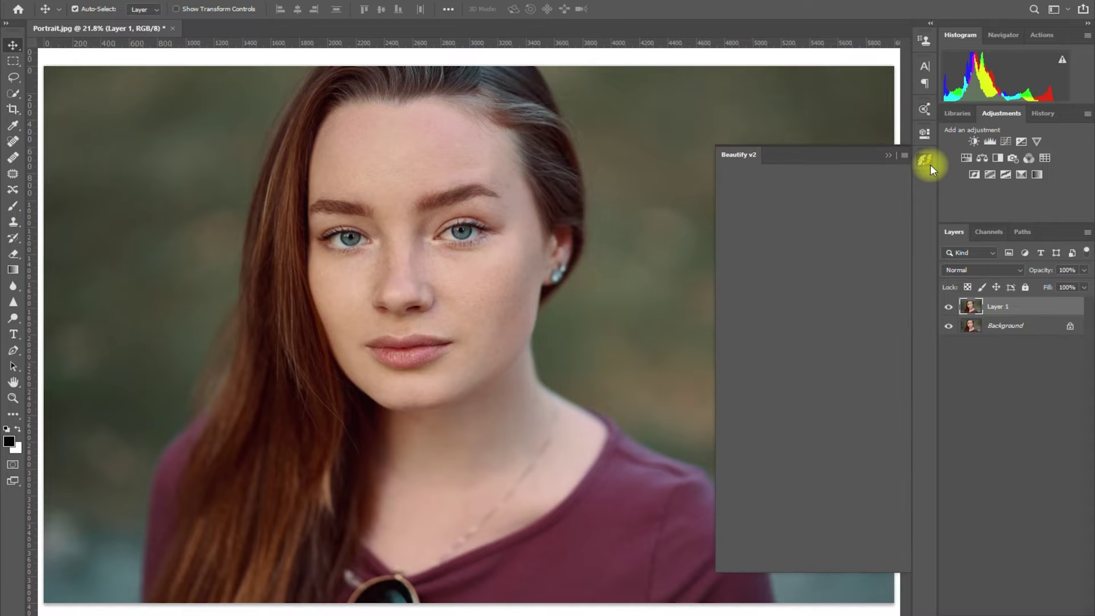
click(757, 254)
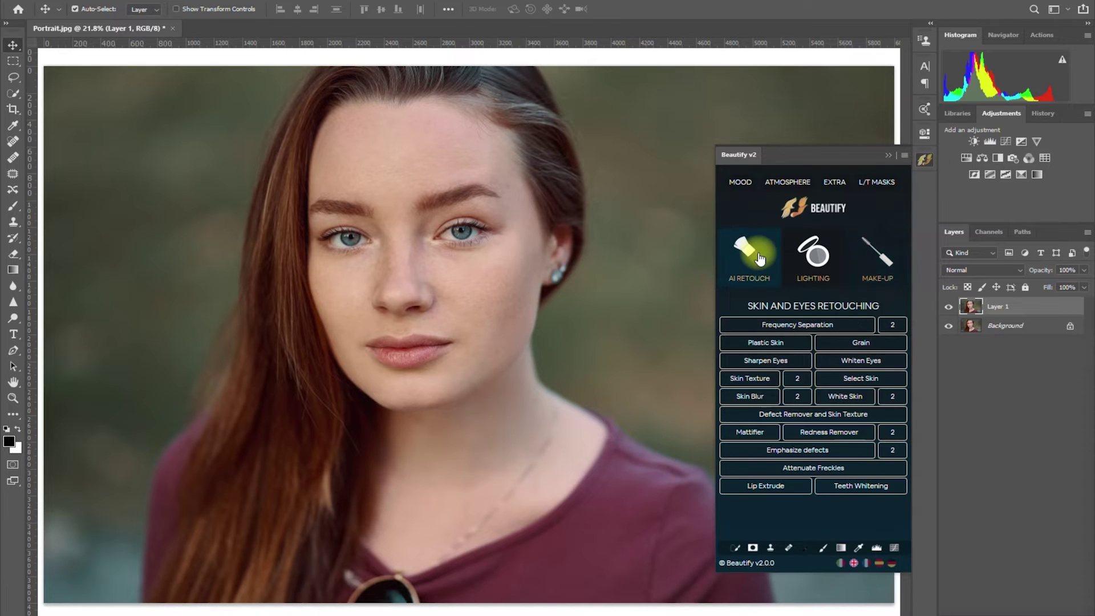
click(858, 323)
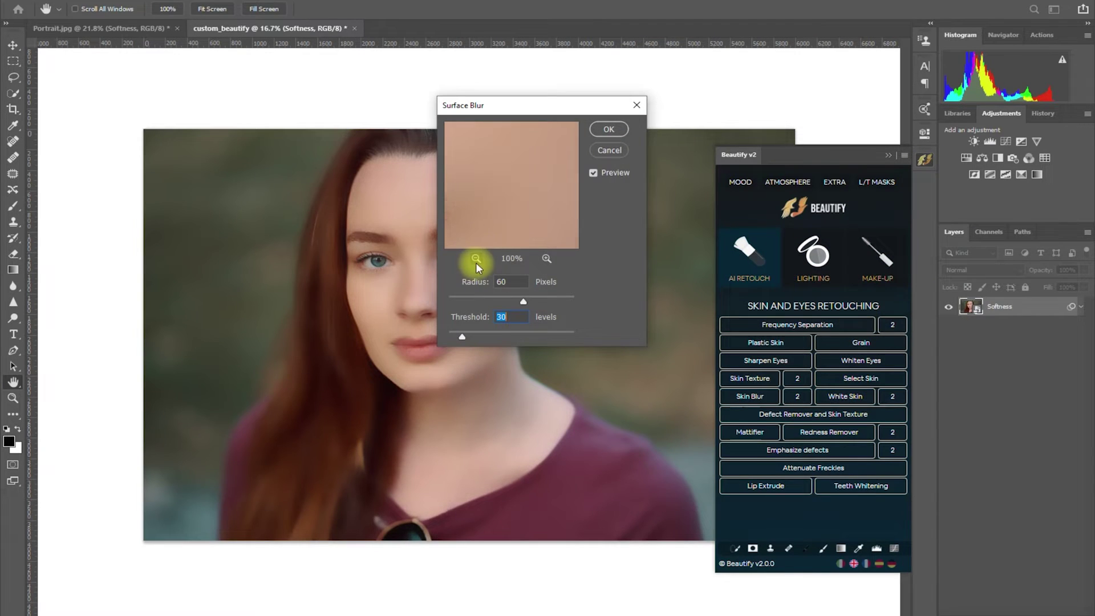
click(476, 258)
click(476, 258)
drag(496, 165, 534, 217)
click(476, 259)
click(476, 259)
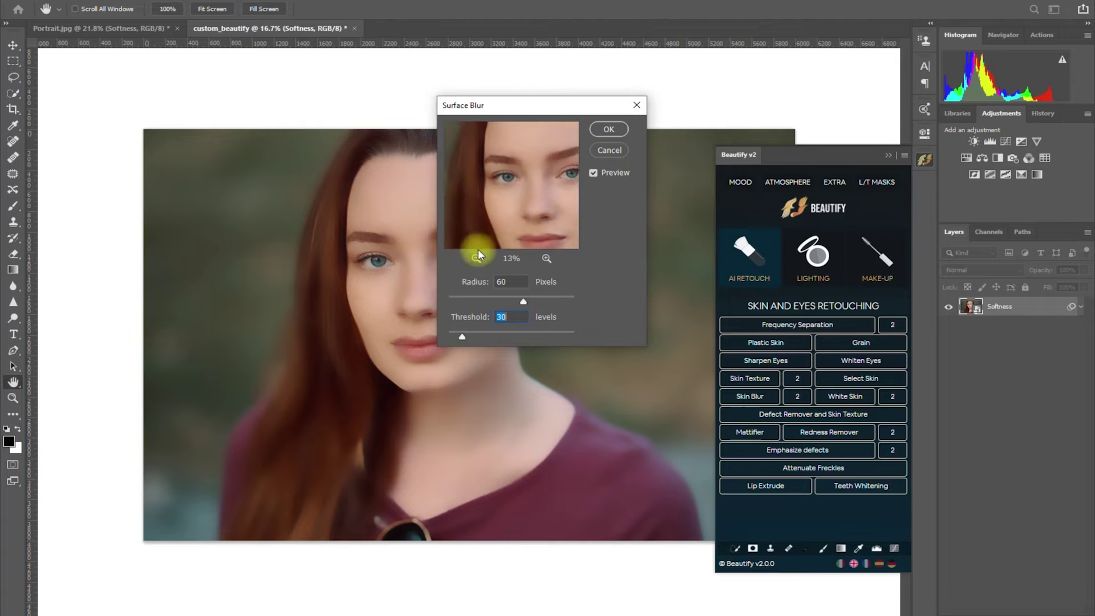
click(476, 258)
Try different blur values, then apply Surface Blur at Radius 27 and Threshold 16.
drag(461, 335, 449, 337)
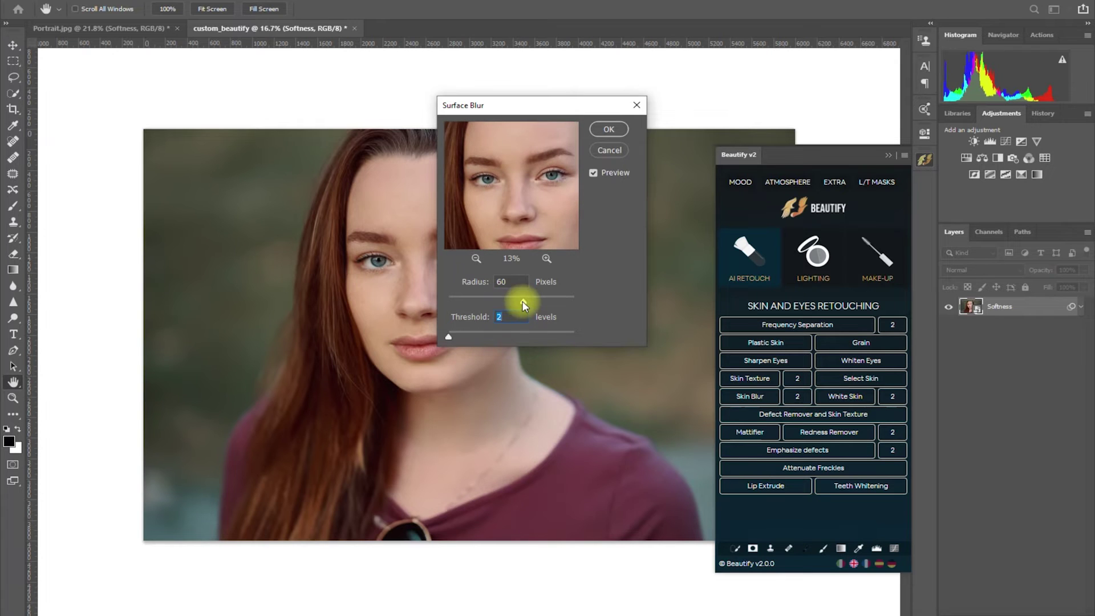
drag(523, 302, 422, 296)
drag(447, 336, 618, 334)
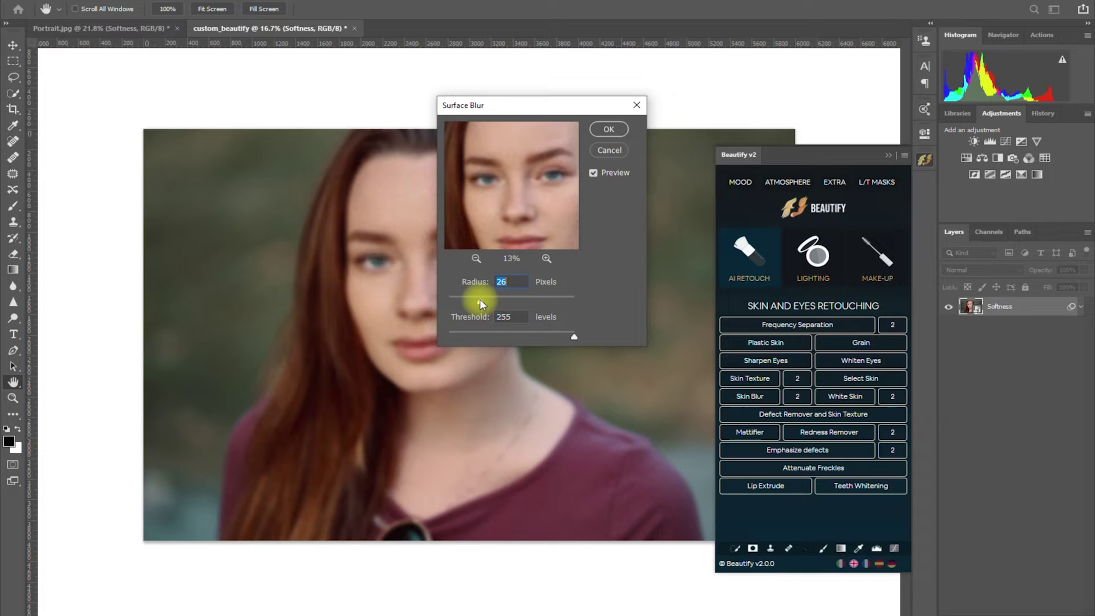
drag(627, 105, 702, 76)
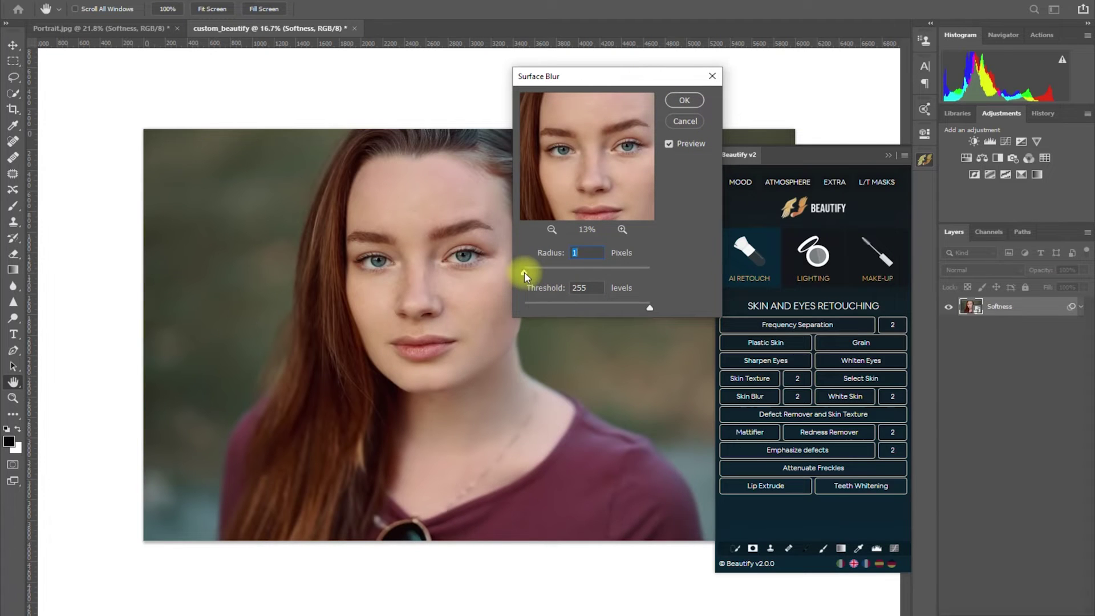
drag(524, 272, 557, 271)
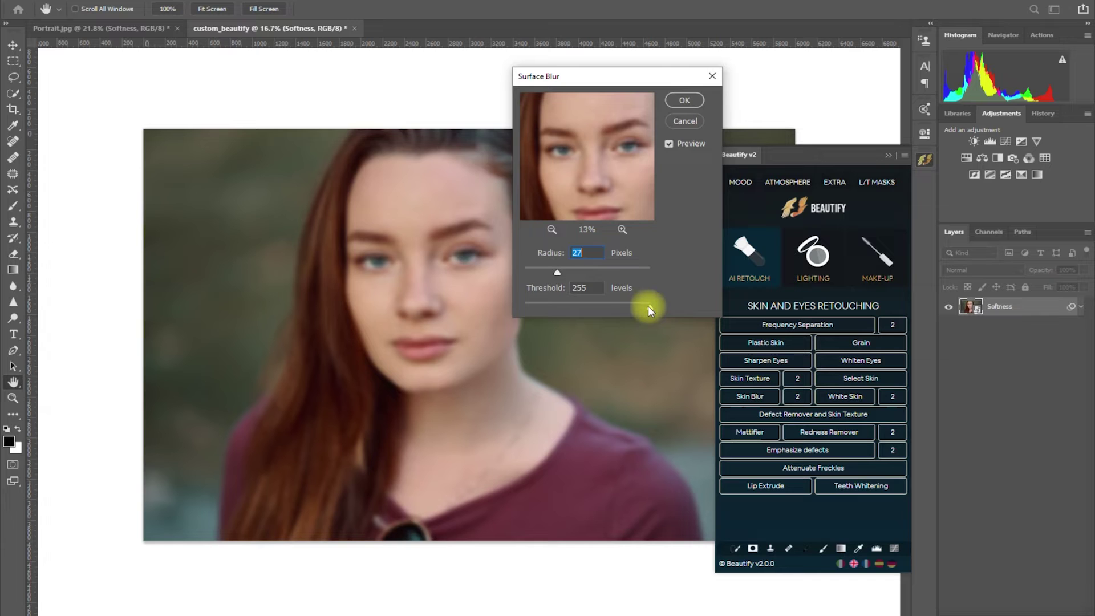
drag(649, 307, 530, 307)
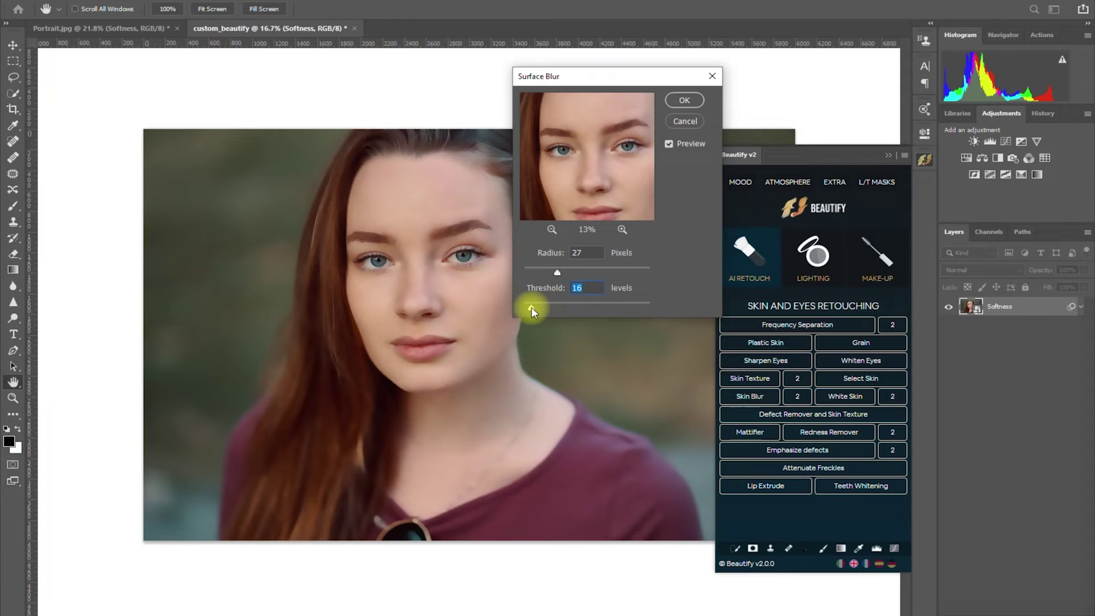
click(685, 101)
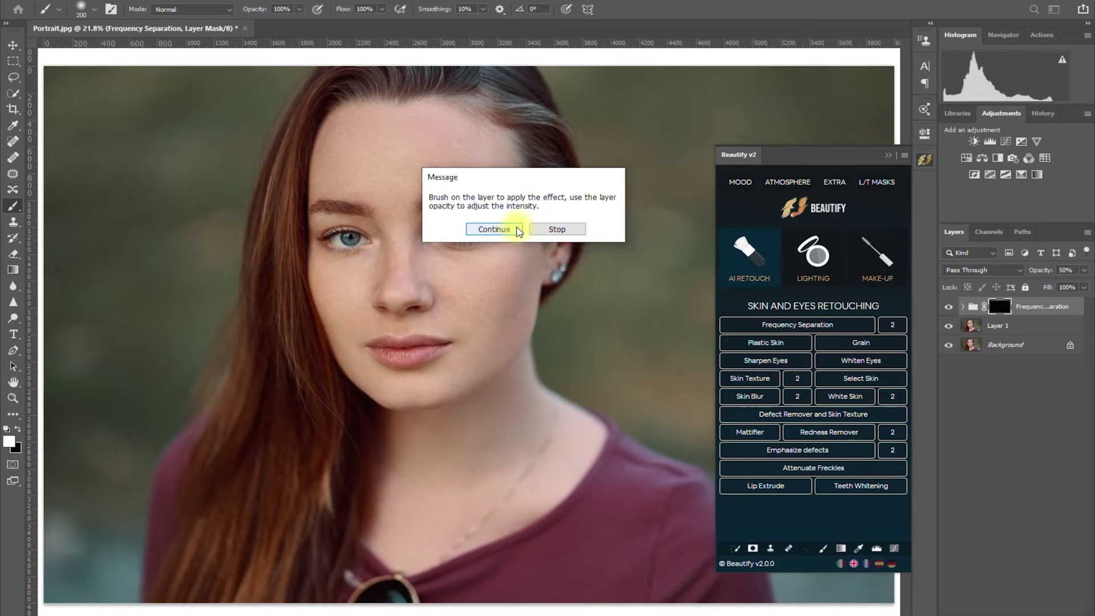
Continue, then paint white with the Brush on the group mask across the forehead and face.
click(494, 229)
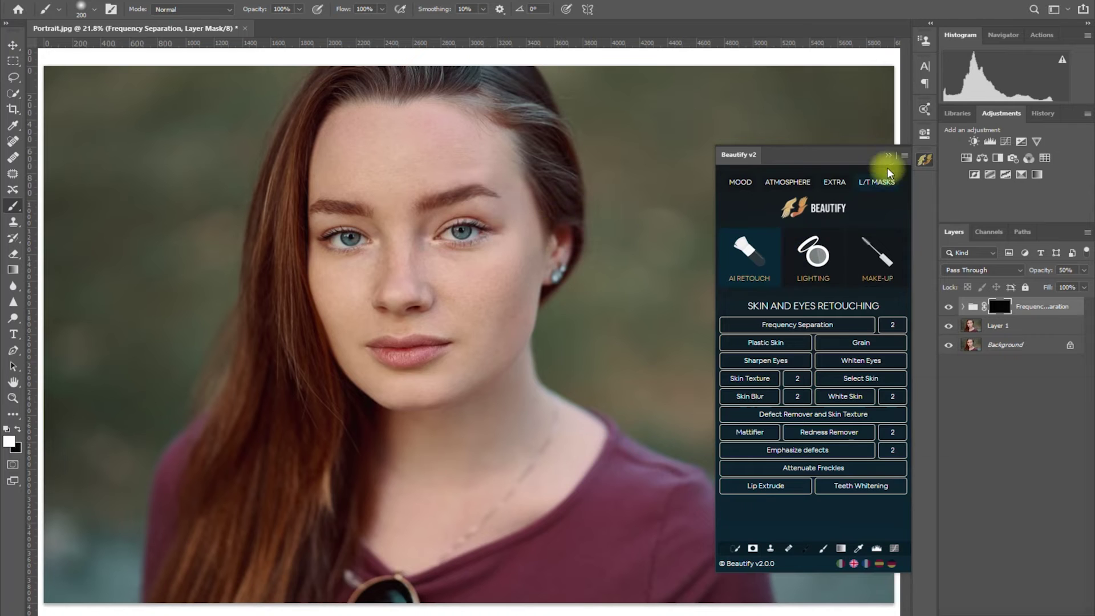
click(888, 156)
key(v)
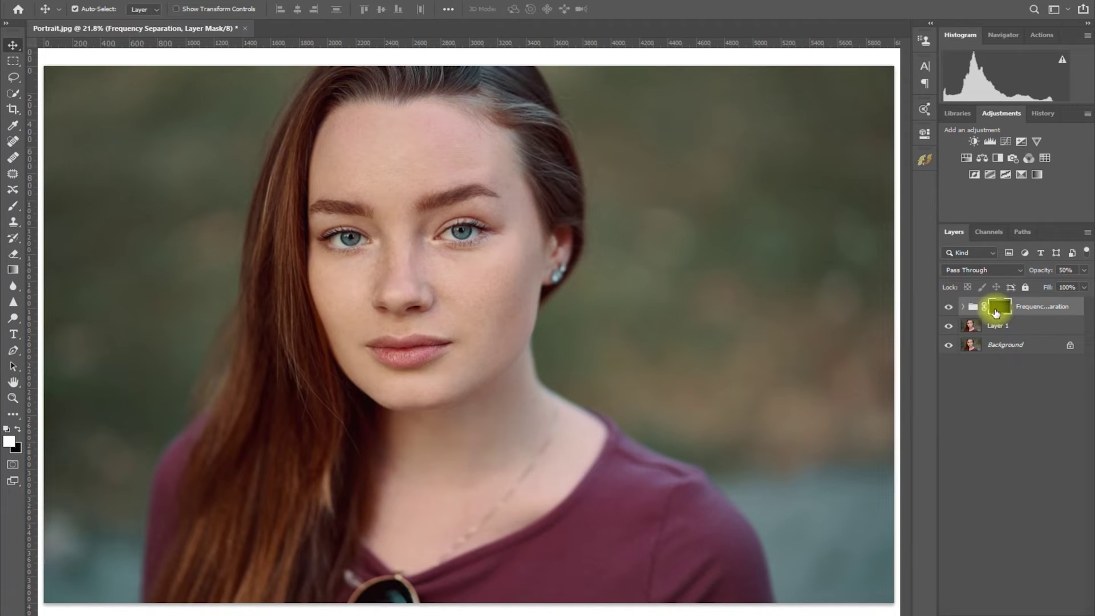
key(b)
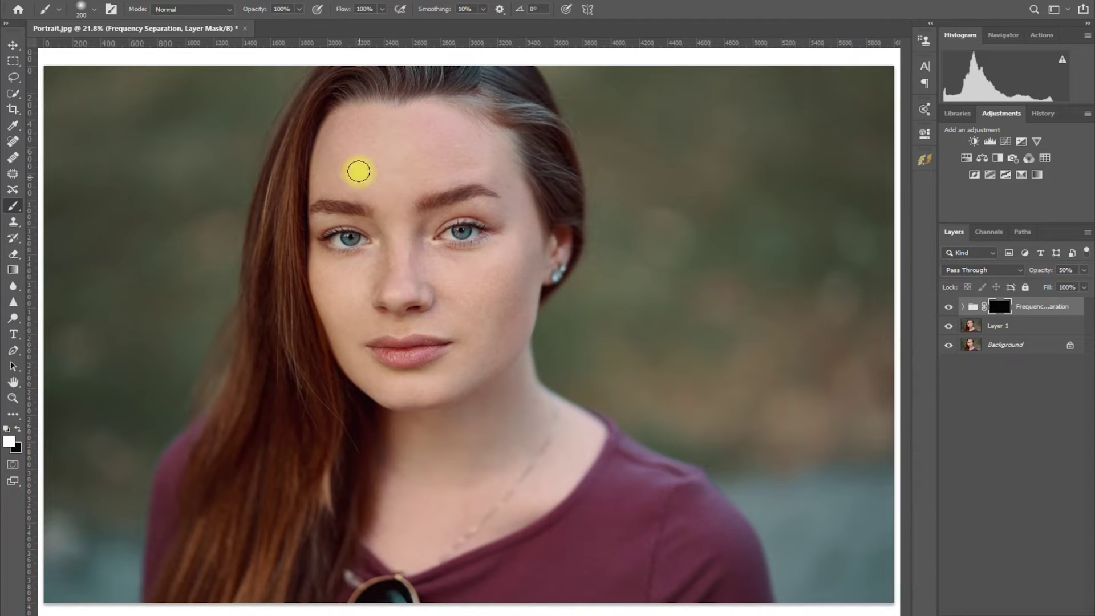
mouse_move(358, 171)
mouse_down()
mouse_move(379, 156)
mouse_move(407, 174)
mouse_move(446, 173)
mouse_move(432, 153)
mouse_move(439, 131)
mouse_move(375, 124)
mouse_move(366, 168)
mouse_move(417, 187)
mouse_move(410, 207)
mouse_move(455, 249)
mouse_move(496, 213)
mouse_move(508, 239)
mouse_move(512, 281)
mouse_move(427, 249)
mouse_move(381, 250)
mouse_move(328, 224)
mouse_move(358, 275)
mouse_move(335, 294)
mouse_move(329, 282)
mouse_move(346, 324)
mouse_move(492, 330)
mouse_move(492, 267)
mouse_move(406, 239)
mouse_move(359, 246)
mouse_move(325, 194)
mouse_move(369, 333)
mouse_move(353, 353)
mouse_move(455, 339)
mouse_move(404, 393)
mouse_move(391, 391)
mouse_move(436, 389)
mouse_move(523, 323)
mouse_move(485, 322)
mouse_move(480, 292)
mouse_move(515, 277)
mouse_move(519, 208)
mouse_move(497, 170)
mouse_move(465, 161)
mouse_move(478, 149)
mouse_move(497, 171)
mouse_move(436, 129)
mouse_move(392, 184)
mouse_move(338, 165)
mouse_move(332, 147)
mouse_move(383, 228)
mouse_move(357, 241)
mouse_move(446, 219)
mouse_move(482, 228)
mouse_move(472, 197)
mouse_move(386, 301)
mouse_move(398, 251)
mouse_move(333, 267)
mouse_move(352, 332)
mouse_move(441, 292)
mouse_move(503, 292)
mouse_move(444, 368)
mouse_move(444, 387)
mouse_move(400, 394)
mouse_move(497, 273)
mouse_move(521, 274)
mouse_move(391, 276)
mouse_move(391, 252)
mouse_move(489, 234)
mouse_up()
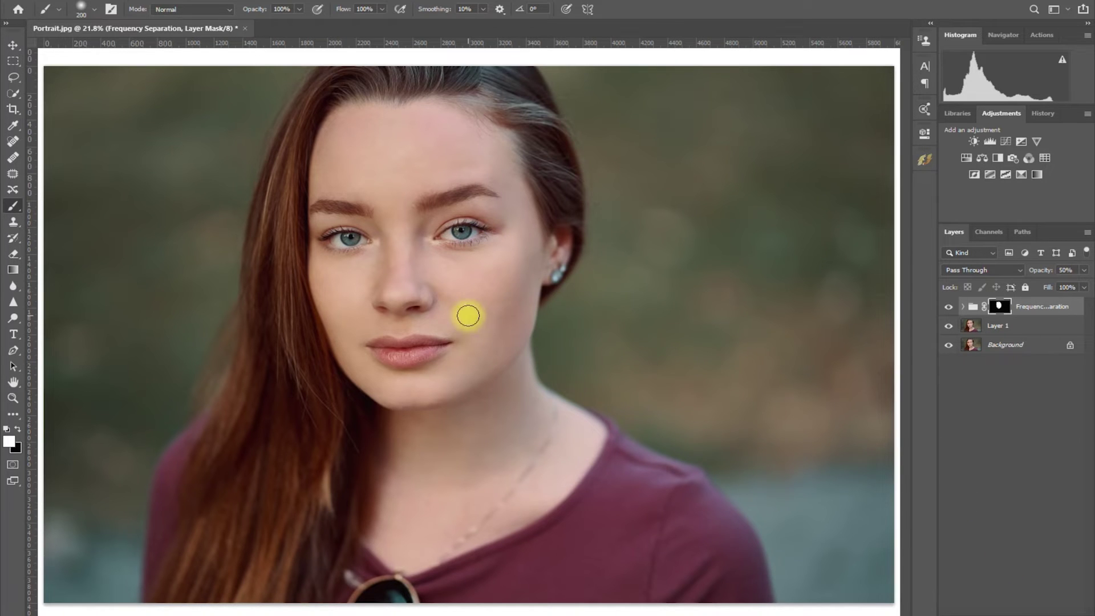
View the group mask alone and paint white over its dark specks and edge notch.
alt+click(998, 305)
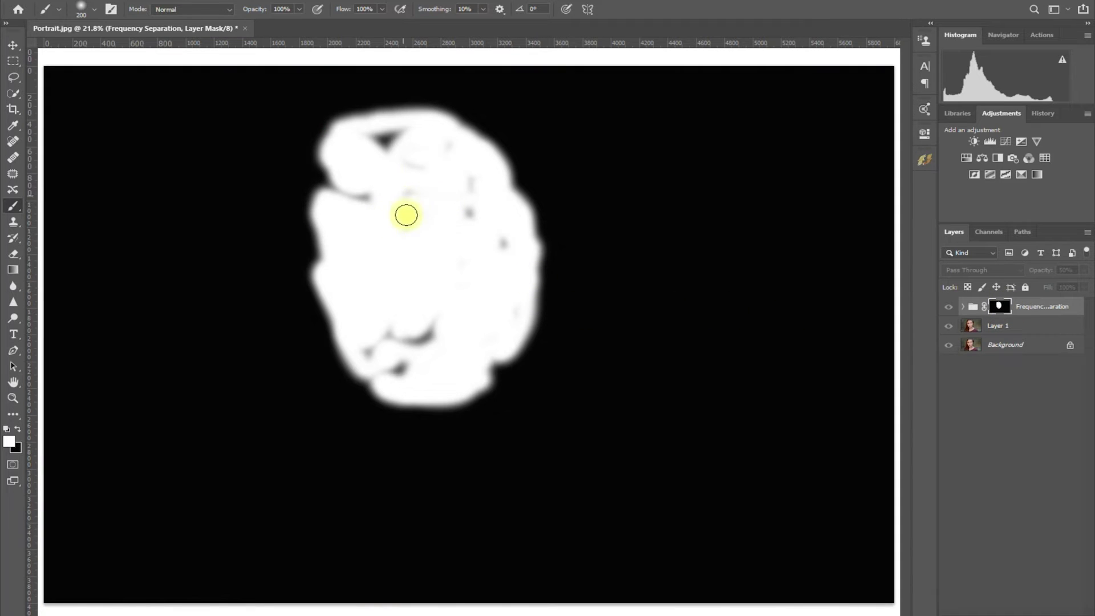
mouse_move(406, 215)
mouse_down()
mouse_move(367, 138)
mouse_move(410, 139)
mouse_move(451, 168)
mouse_move(461, 211)
mouse_move(501, 245)
mouse_move(455, 172)
mouse_move(438, 279)
mouse_move(407, 342)
mouse_move(491, 322)
mouse_move(393, 349)
mouse_move(361, 340)
mouse_up()
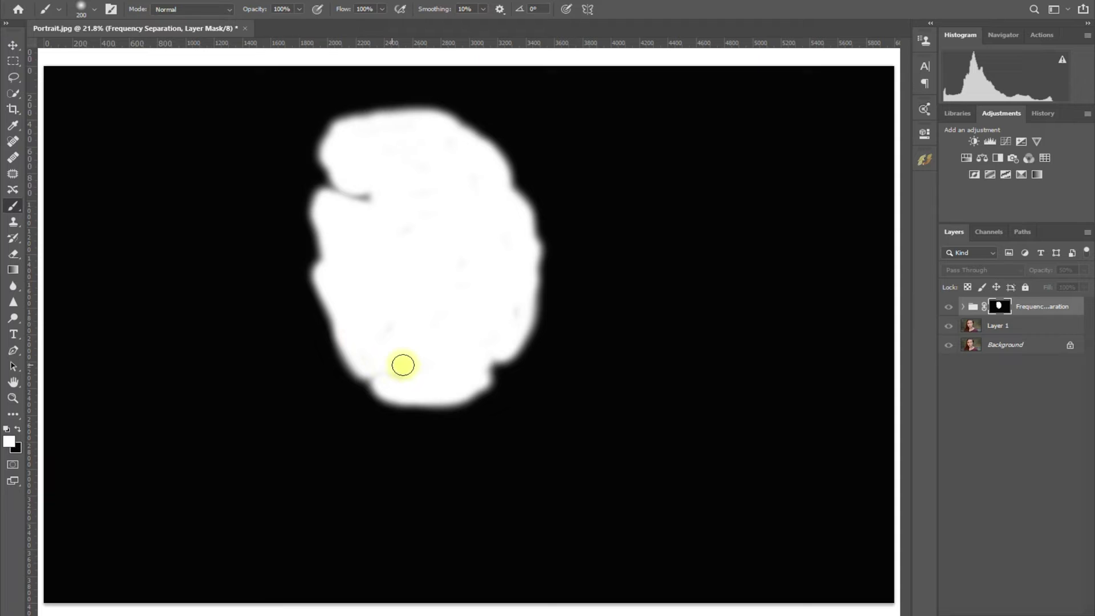
drag(359, 196, 345, 188)
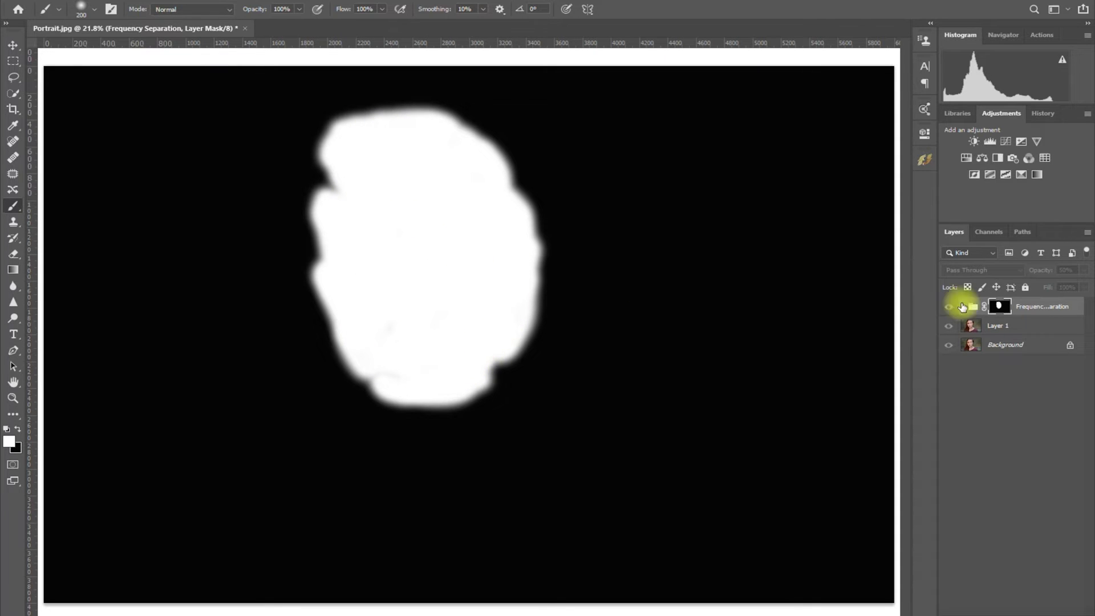
Return to the photo and toggle the Frequency Separation group off and on to compare, zoomed in.
click(998, 308)
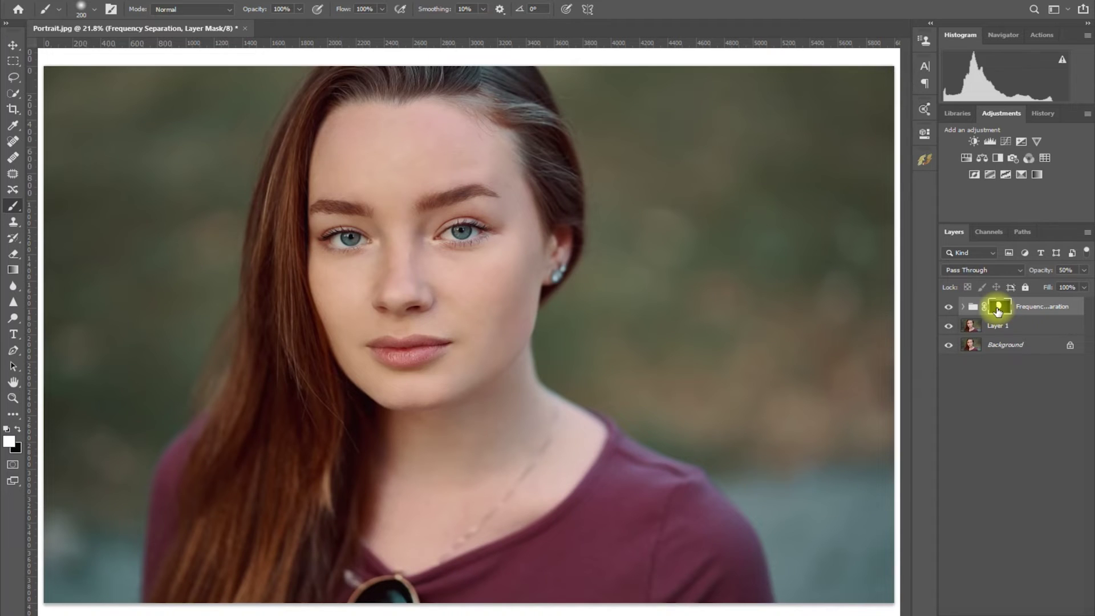
click(948, 308)
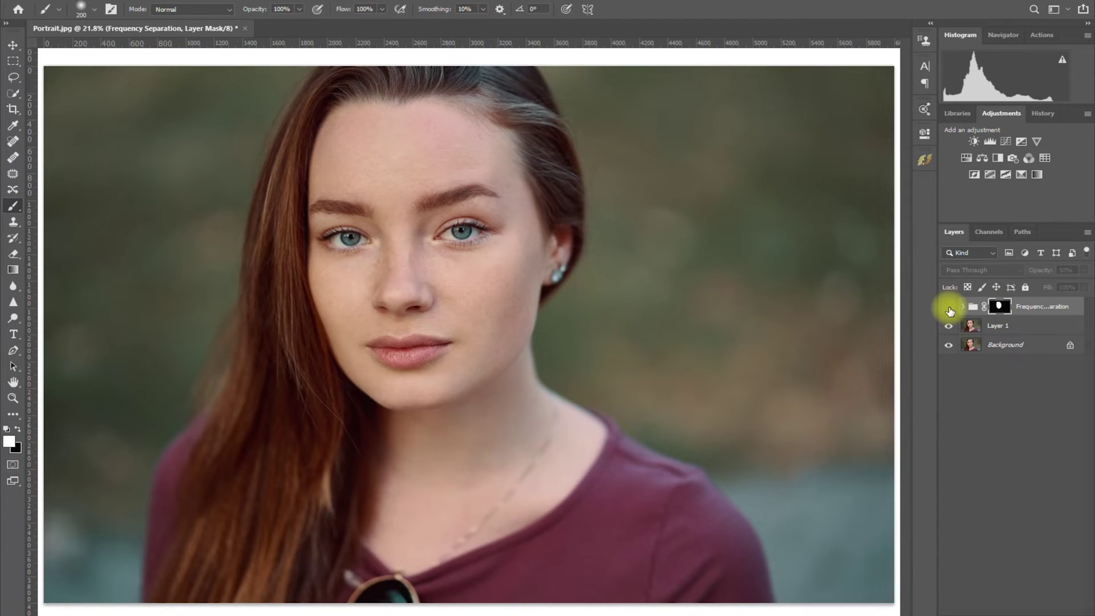
click(948, 308)
scroll(647, 238, up, 5)
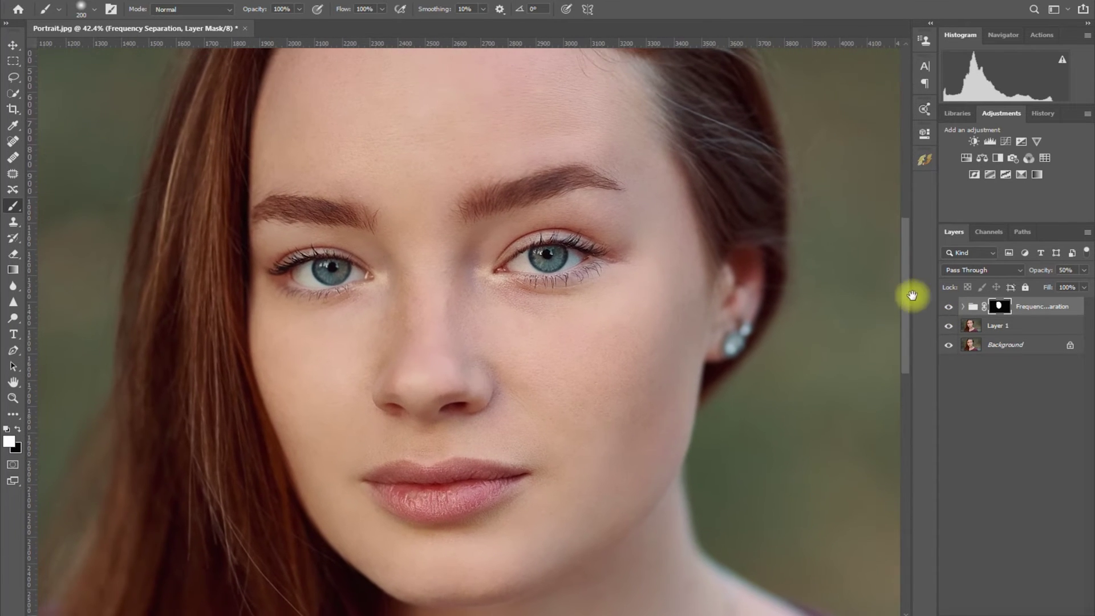
click(949, 307)
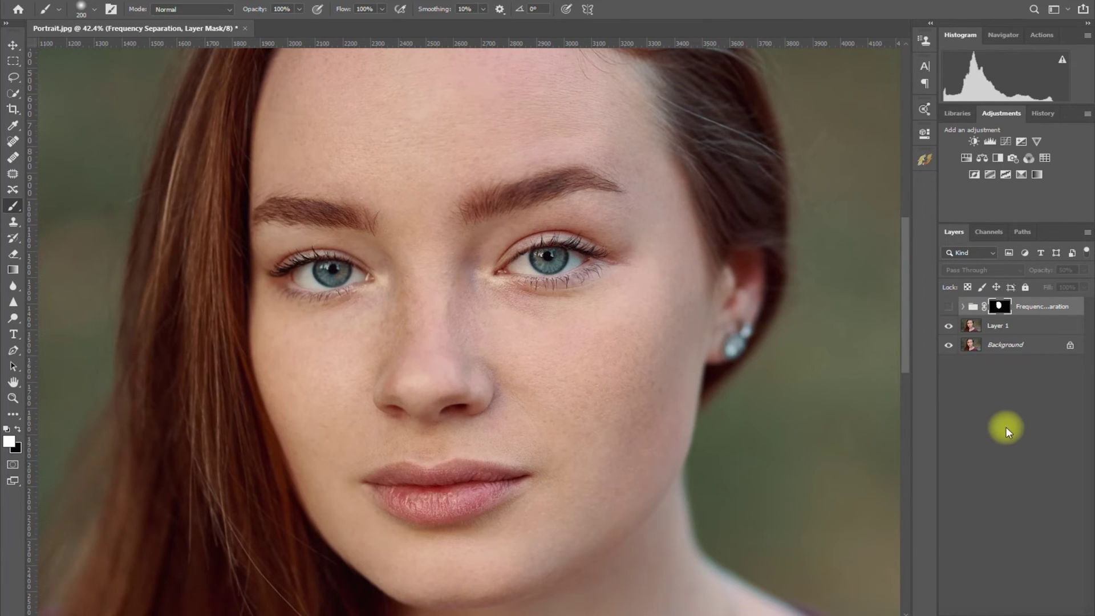
click(948, 307)
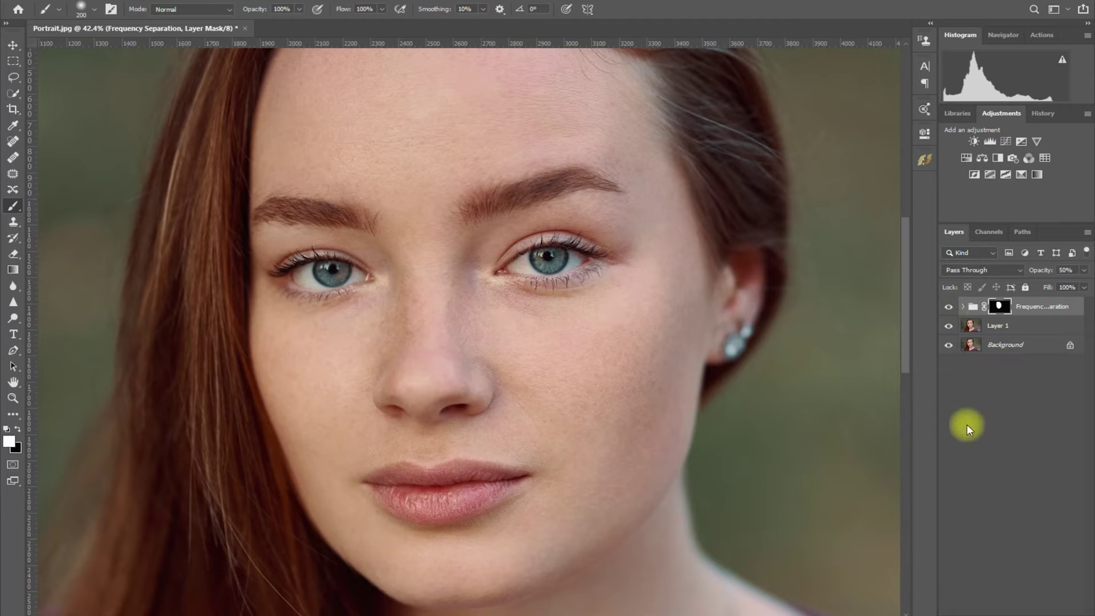
Set the Frequency Separation group's opacity to 49% and deselect it.
click(1083, 270)
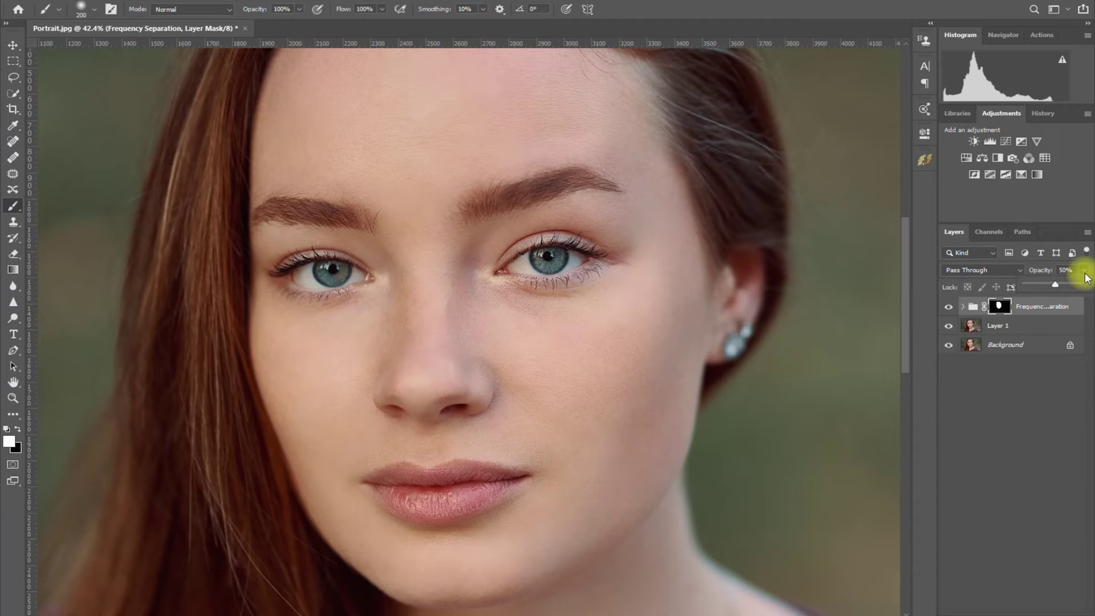
drag(1058, 283, 976, 276)
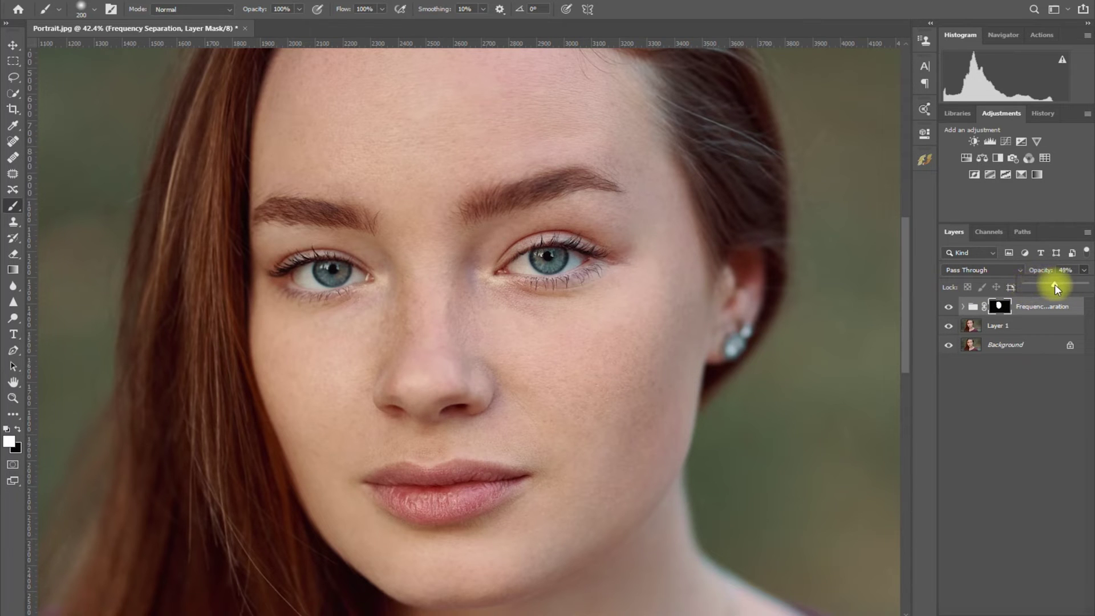
click(1051, 399)
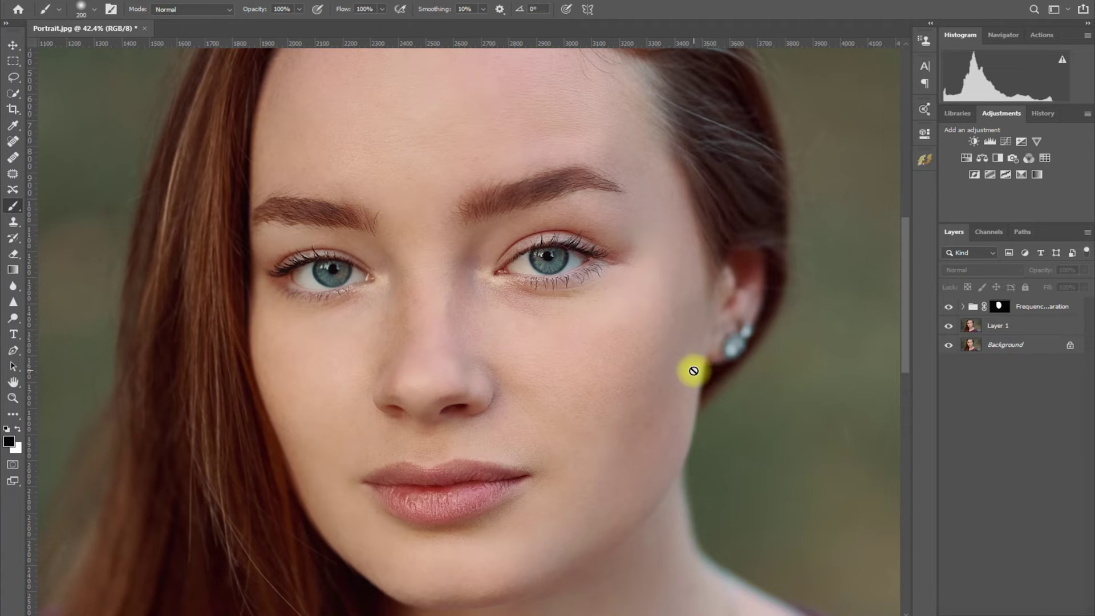
Fit the photo and add a Plastic Skin retouch group from the Beautify panel.
key(ctrl+0)
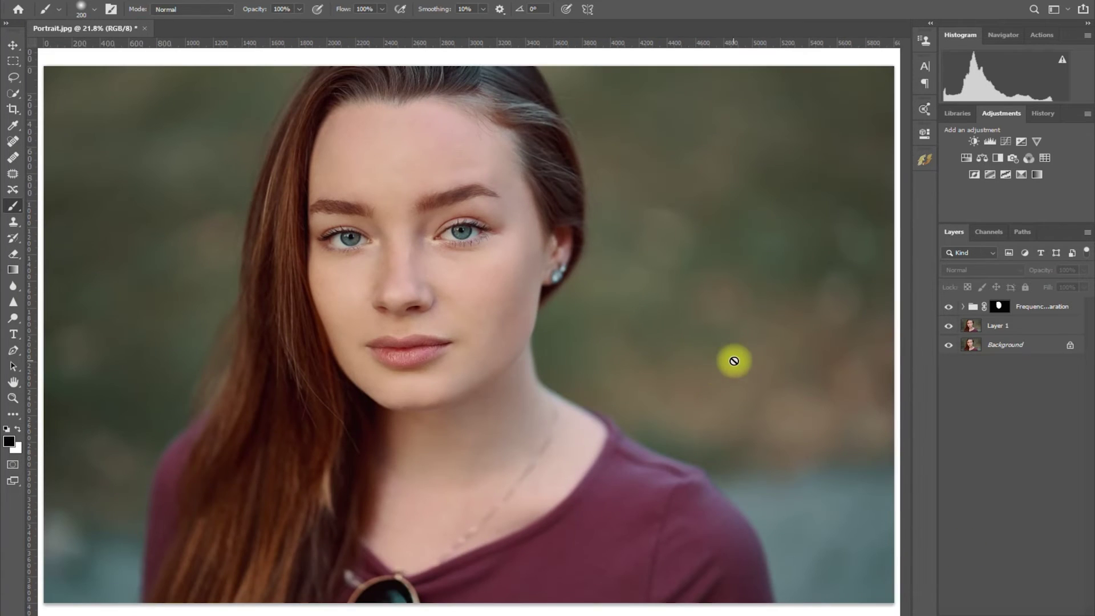
click(996, 312)
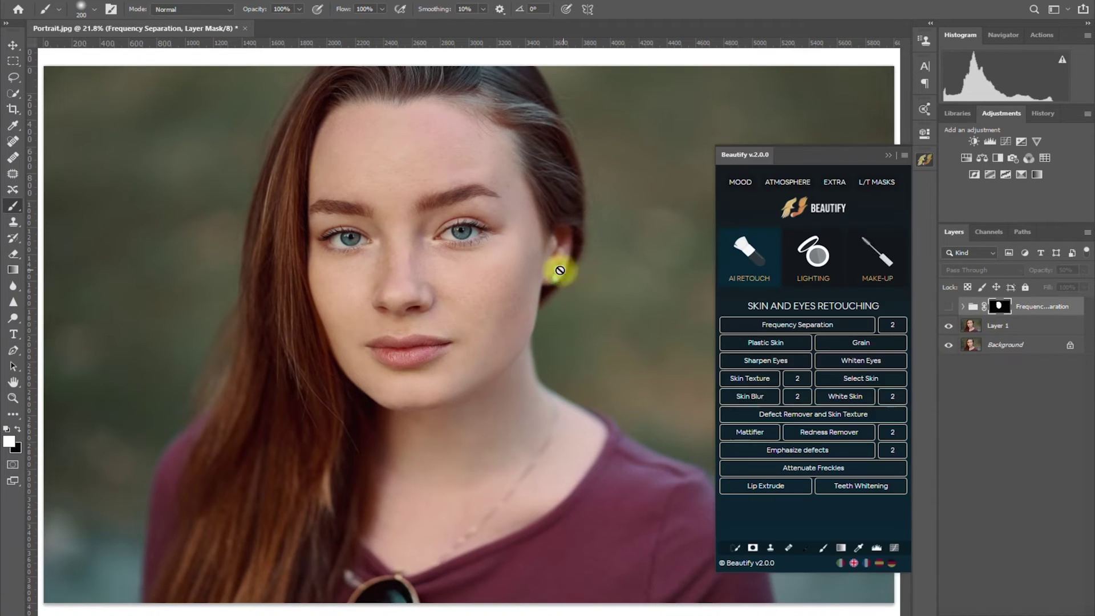
click(788, 343)
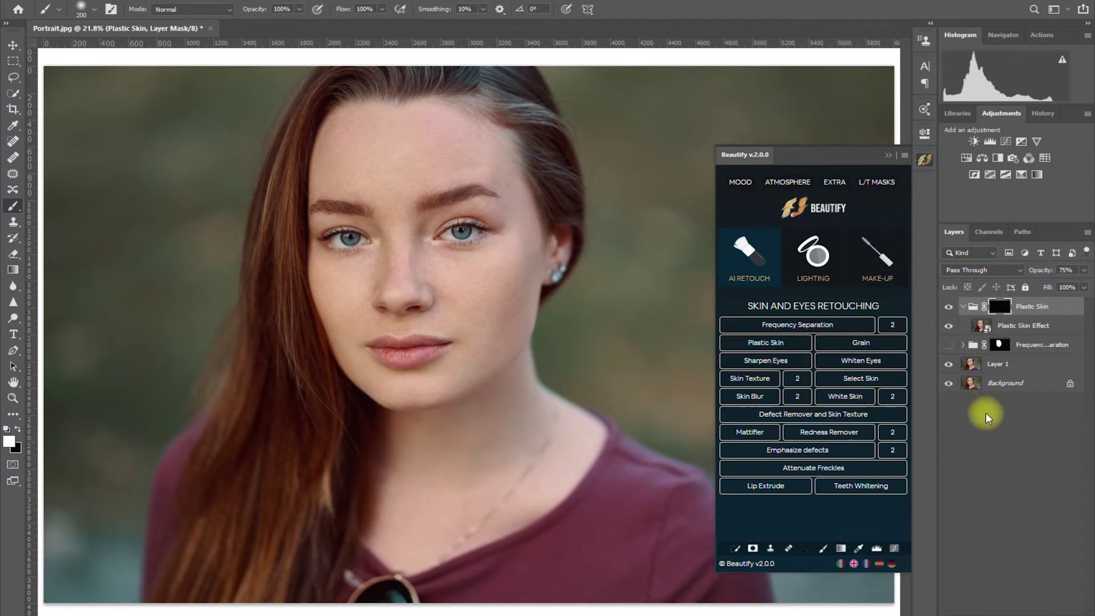
Replace the Plastic Skin group's mask with a copy of the Frequency Separation face mask.
click(963, 308)
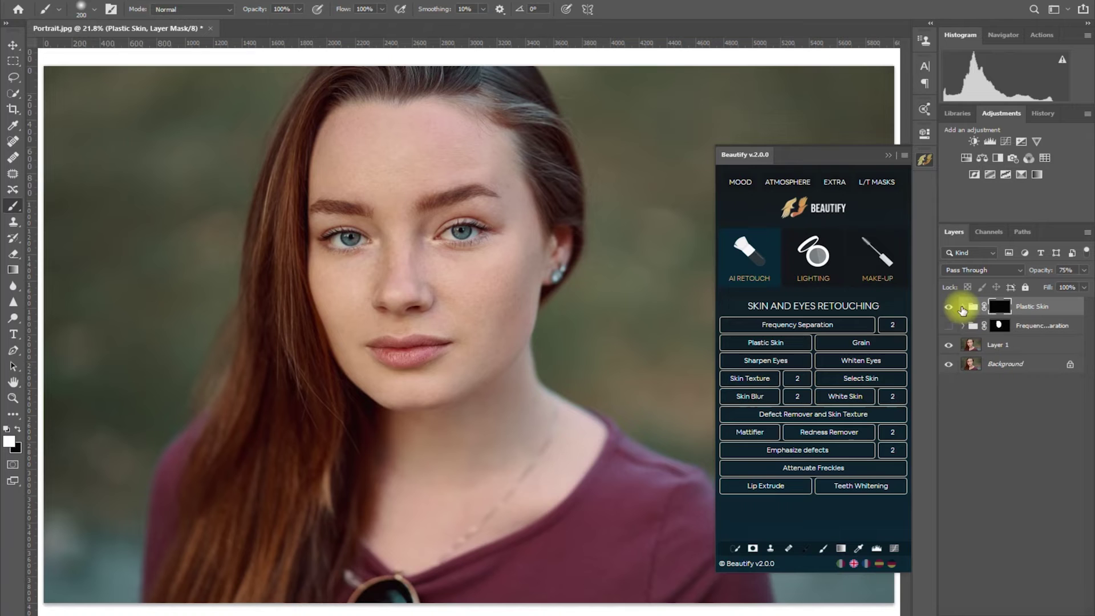
click(1001, 329)
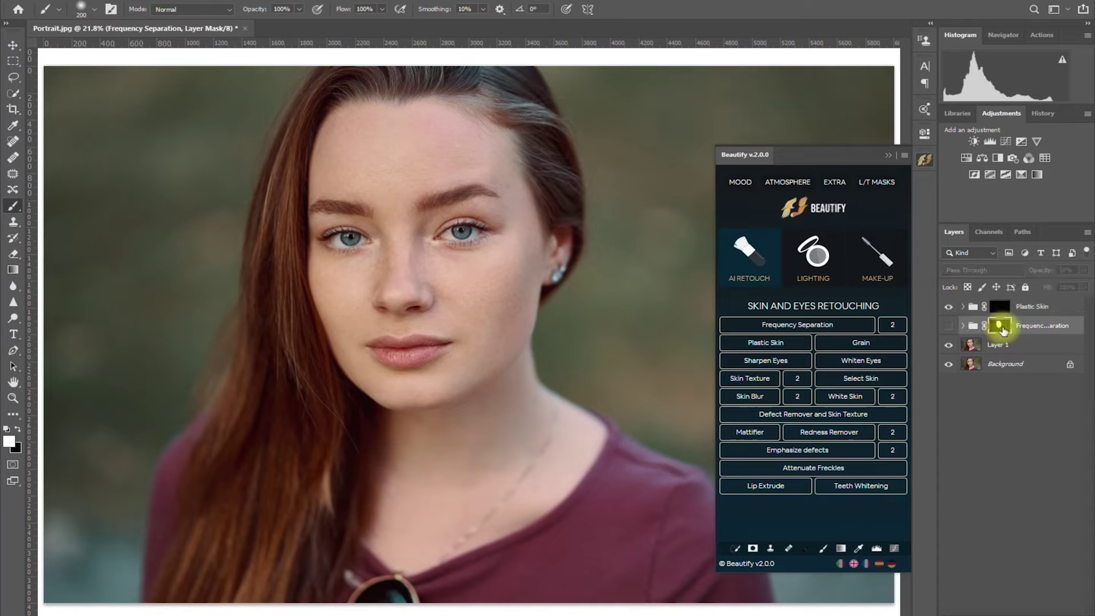
drag(1004, 331, 1003, 309)
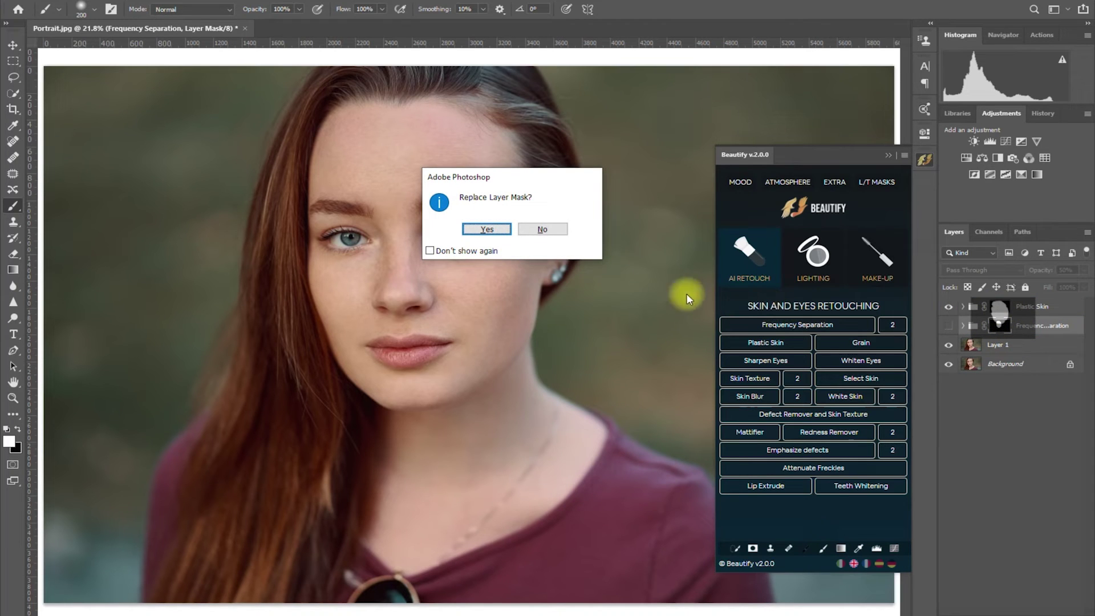
click(497, 228)
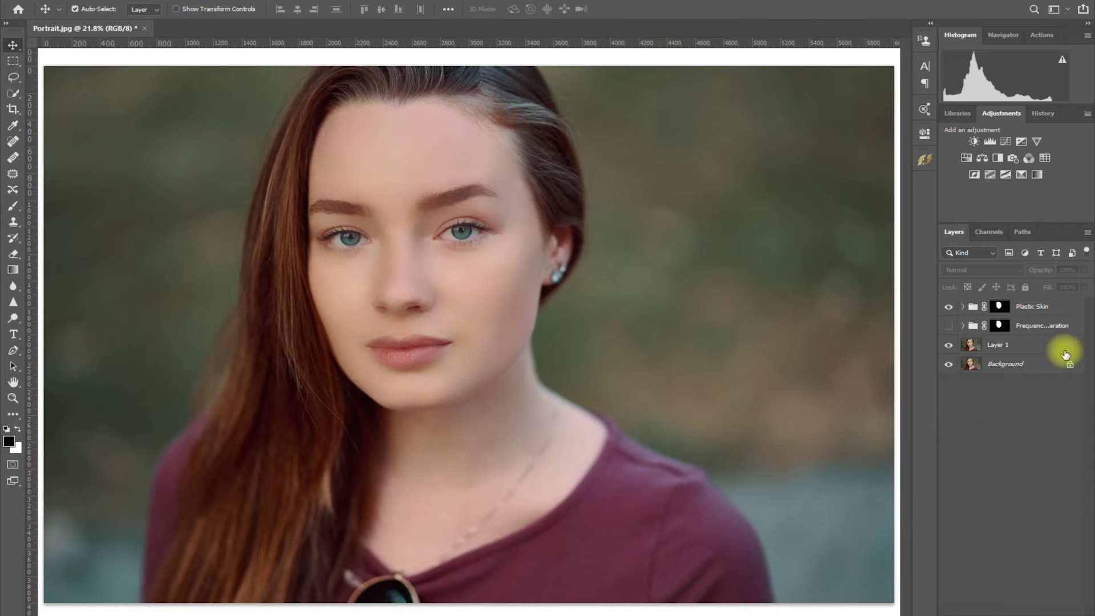
Set the Plastic Skin group's opacity to about 52% and deselect it.
click(1066, 306)
click(1082, 270)
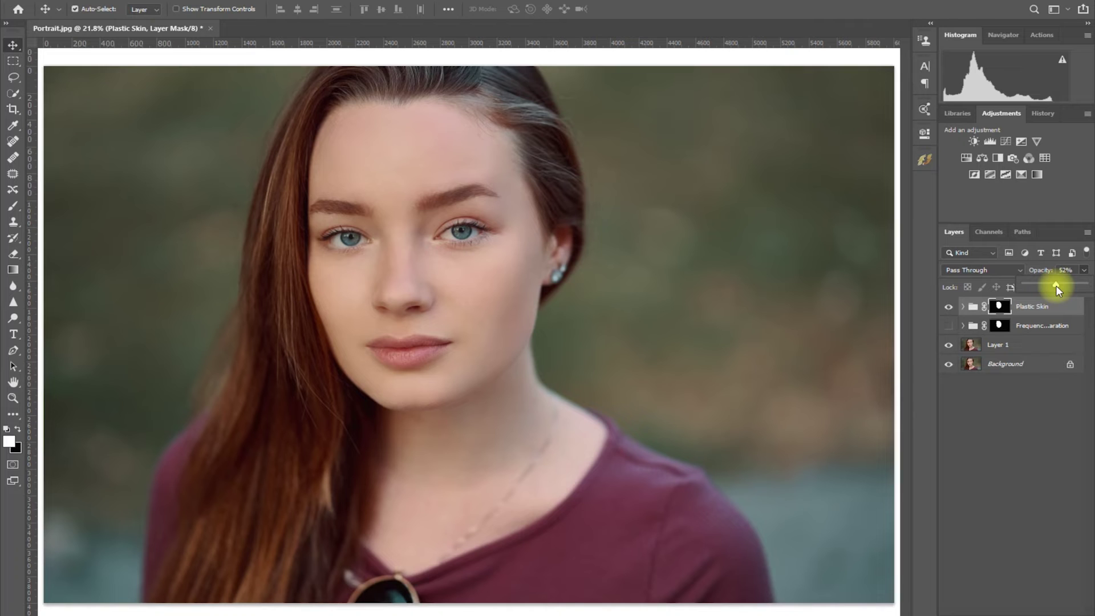
click(1045, 410)
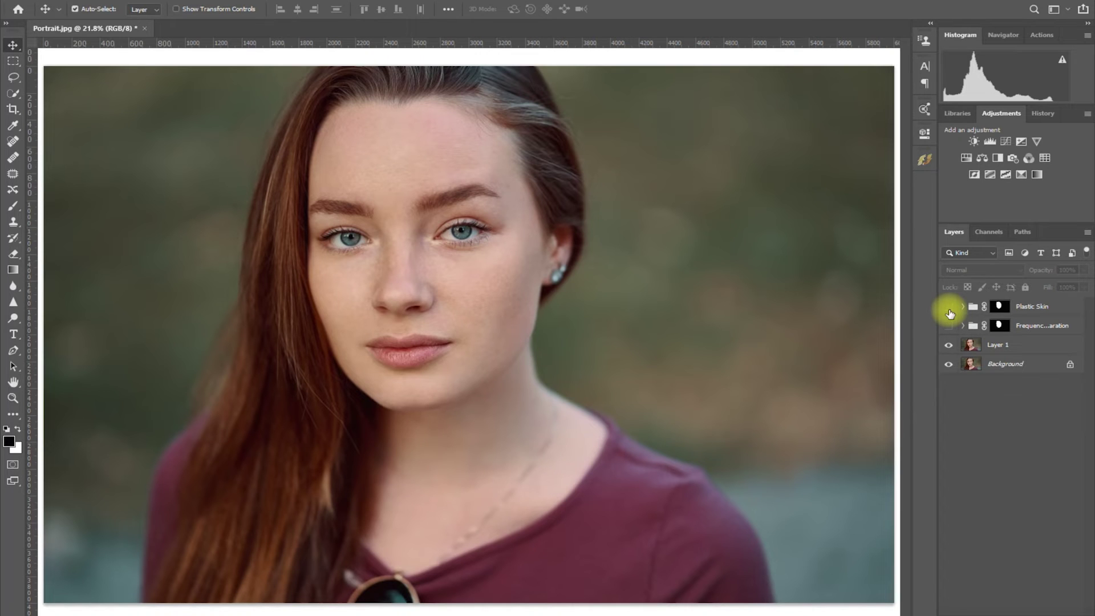
Zoom into the face, toggle Plastic Skin off and on to compare, then fit the photo.
click(948, 308)
scroll(686, 287, up, 5)
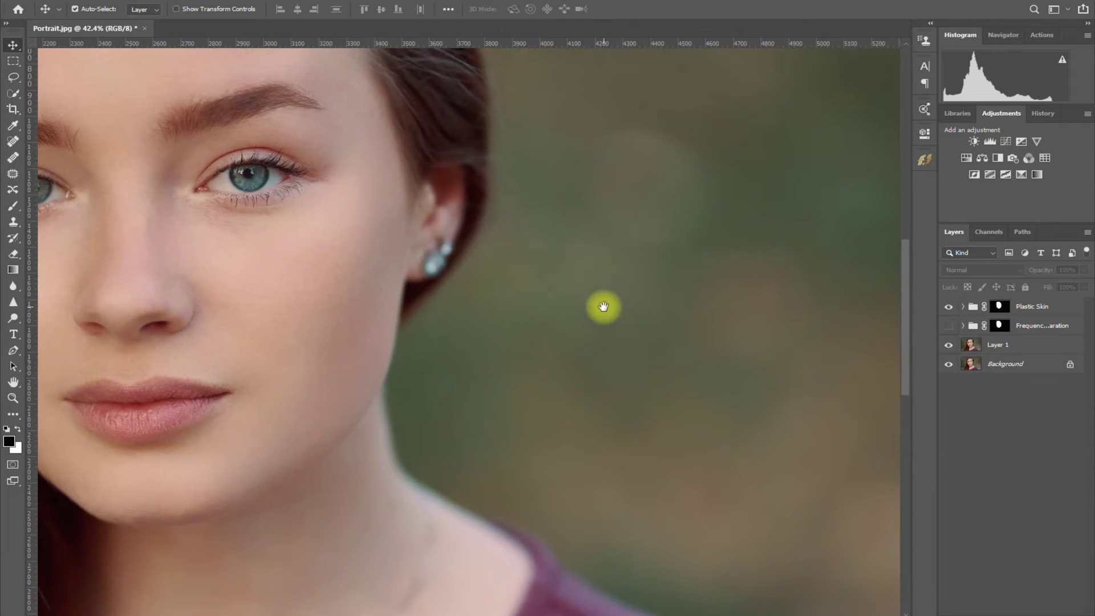
drag(603, 307, 895, 386)
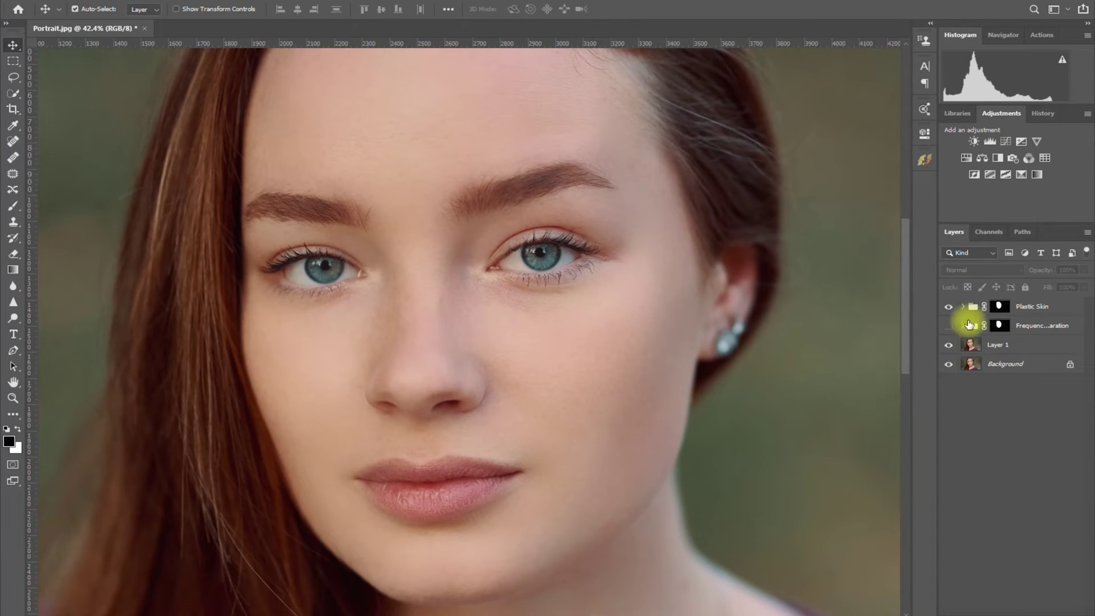
click(951, 309)
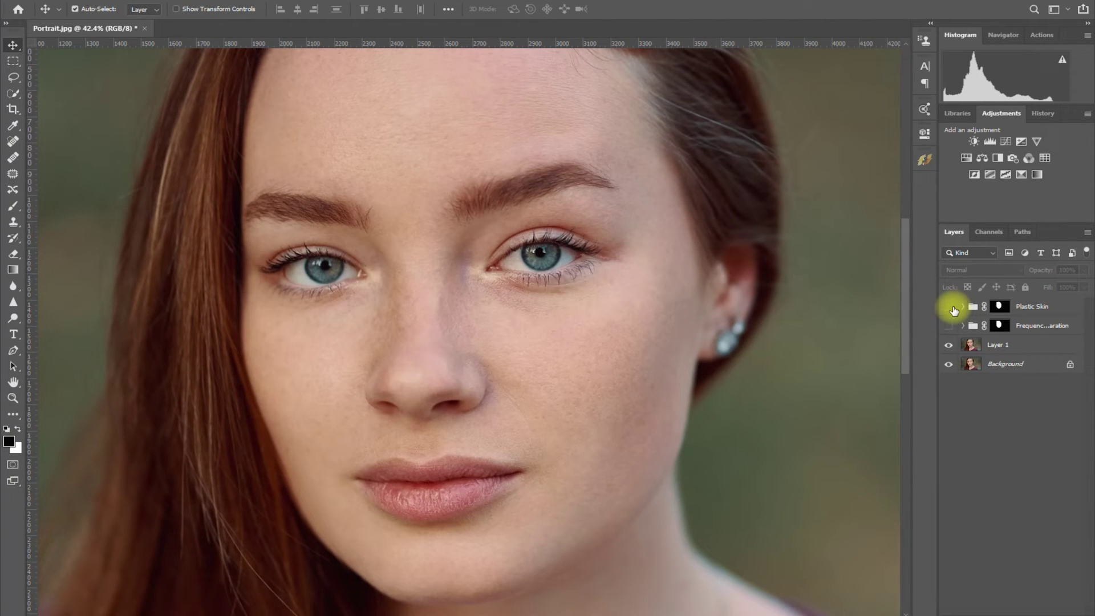
click(951, 309)
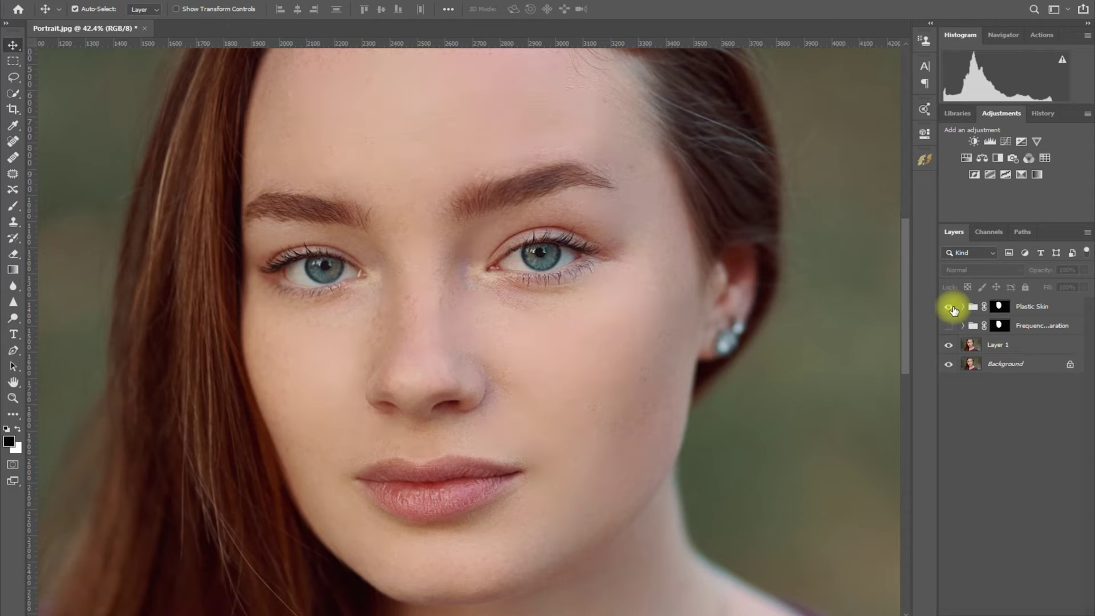
scroll(842, 318, down, 2)
click(949, 308)
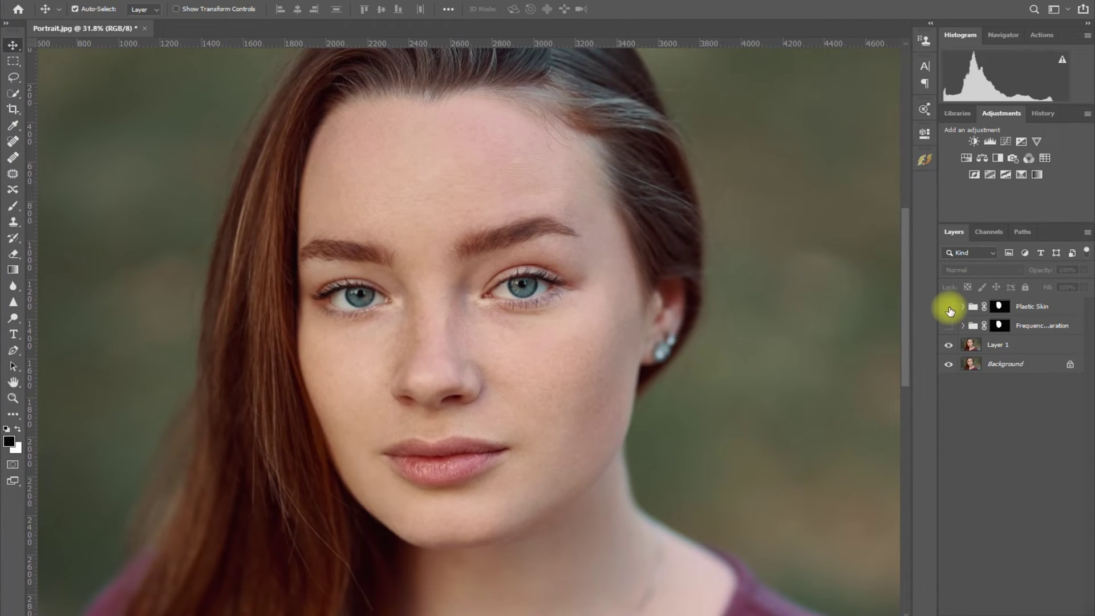
click(949, 309)
key(ctrl+0)
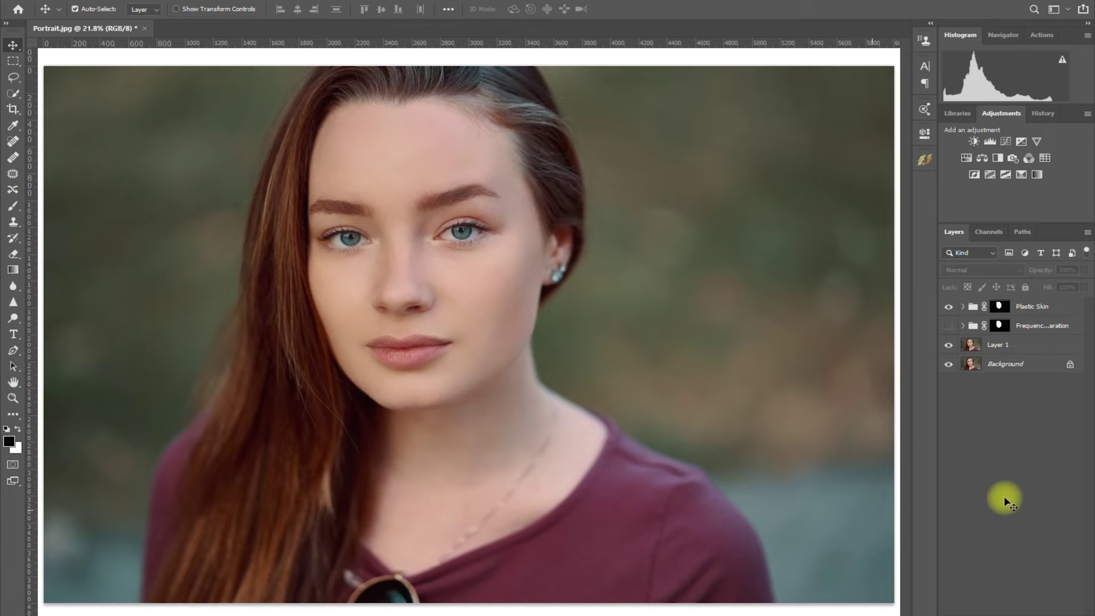
Run Defect Remover and Skin Texture with Surface Blur radius 24, threshold 18, and High Pass 4.2.
click(924, 159)
click(892, 414)
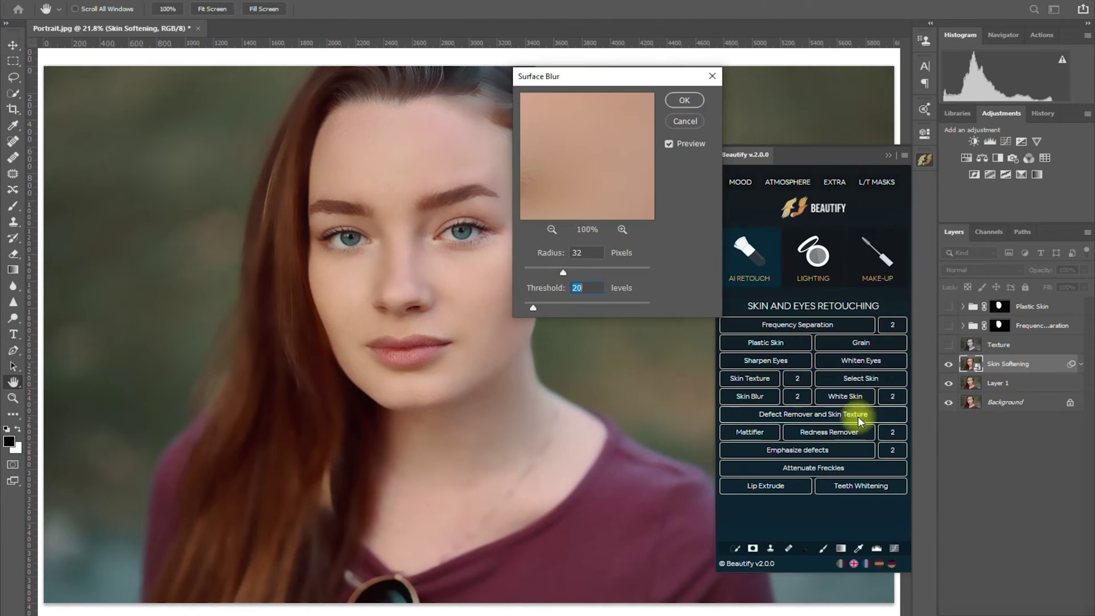
drag(548, 77, 613, 75)
click(616, 229)
click(616, 230)
drag(598, 307, 715, 307)
mouse_move(628, 272)
mouse_down()
mouse_move(591, 274)
mouse_move(618, 272)
mouse_up()
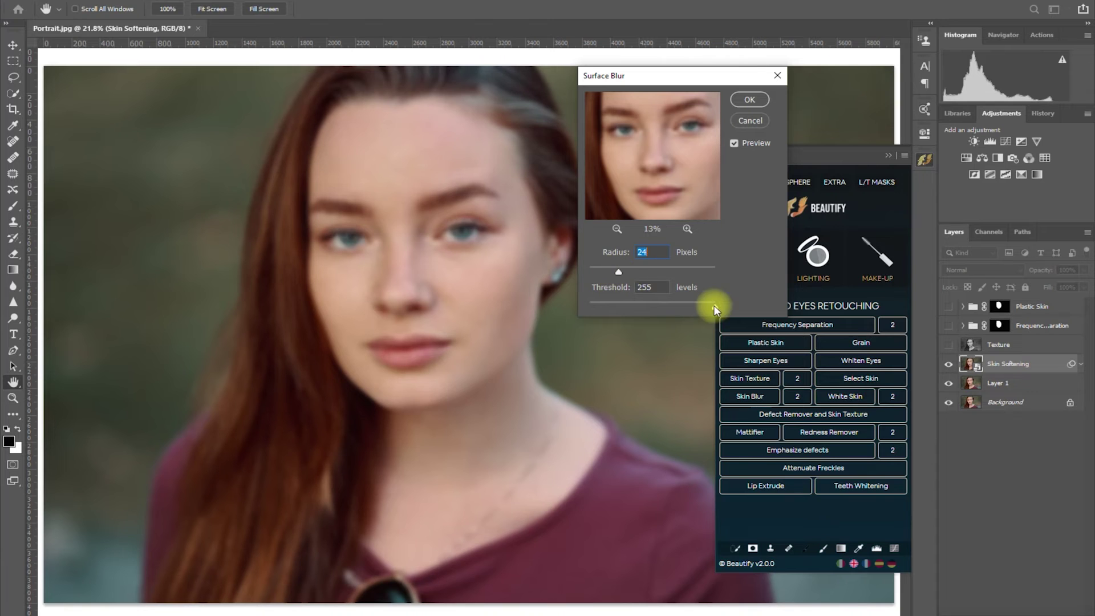
drag(713, 308, 597, 308)
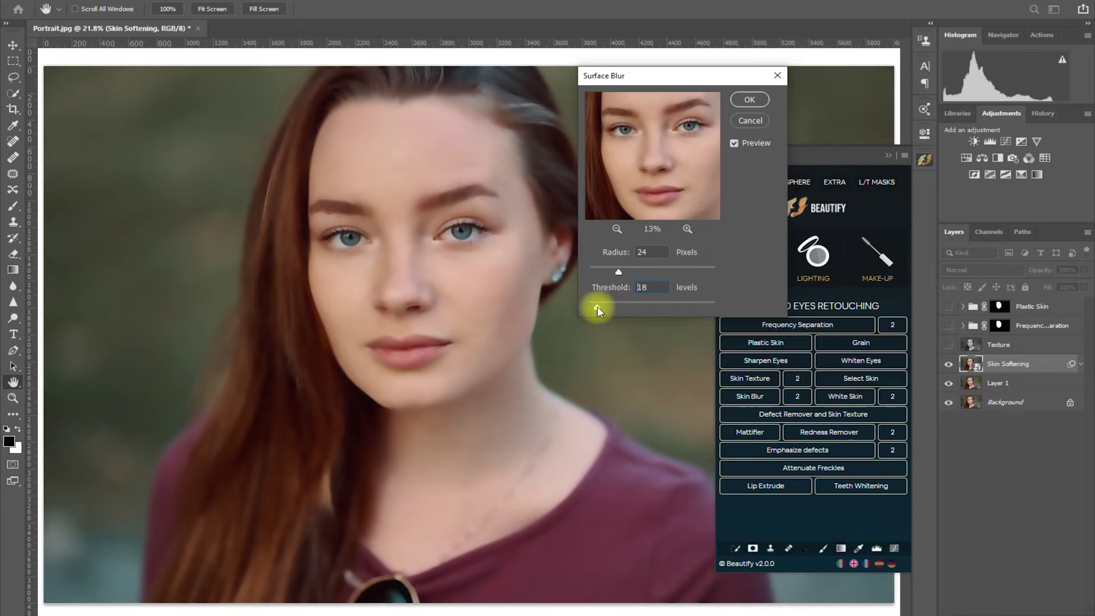
click(750, 99)
click(679, 237)
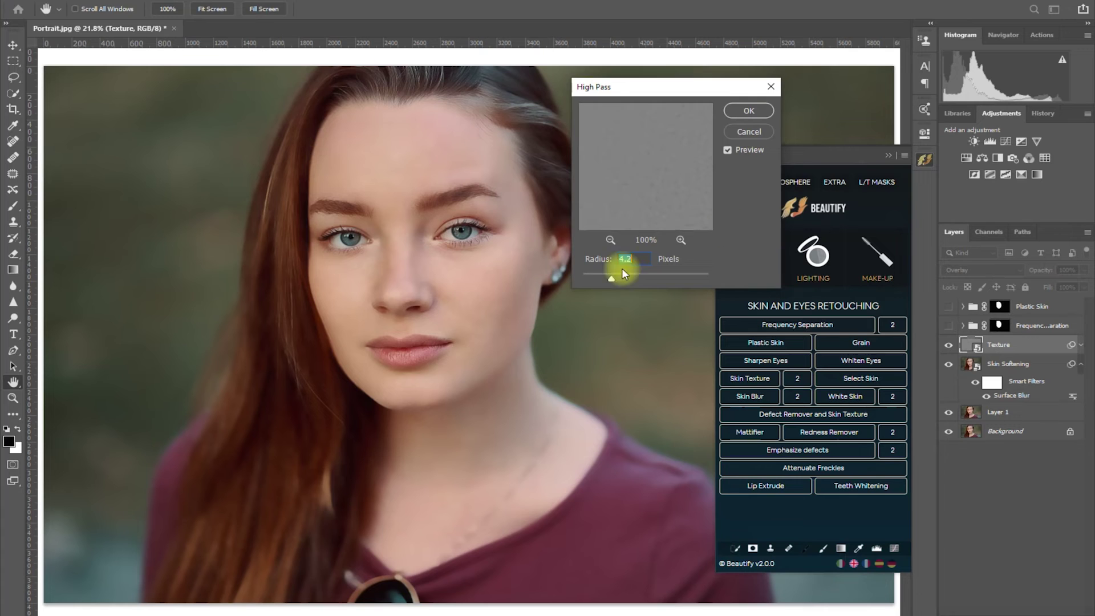
click(749, 110)
Copy the face mask onto the Defect Remover group and set its opacity to 67%.
click(999, 325)
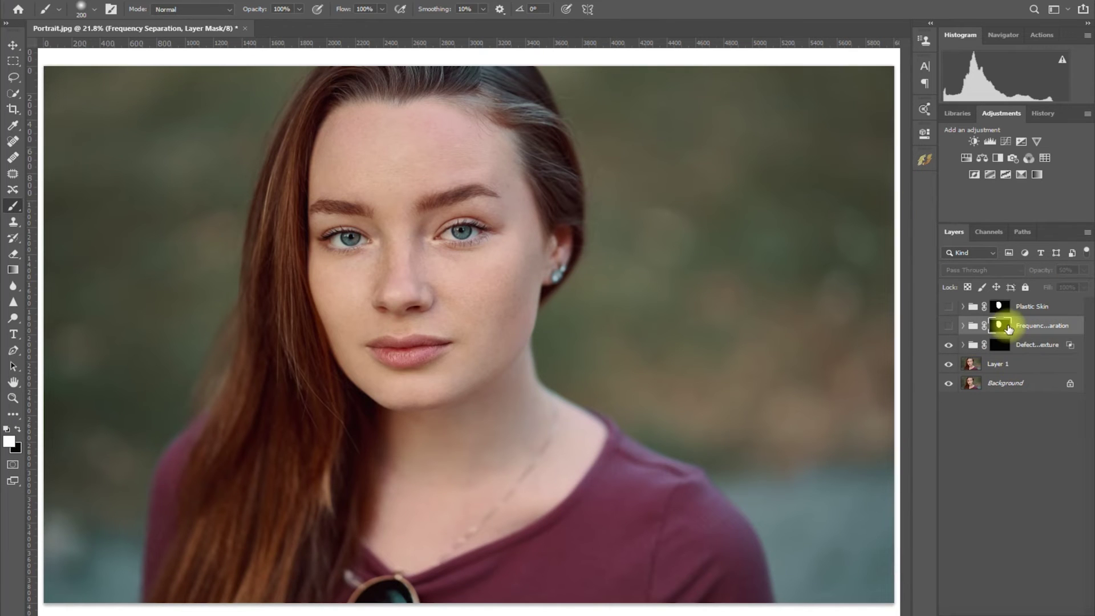
drag(998, 324, 1001, 344)
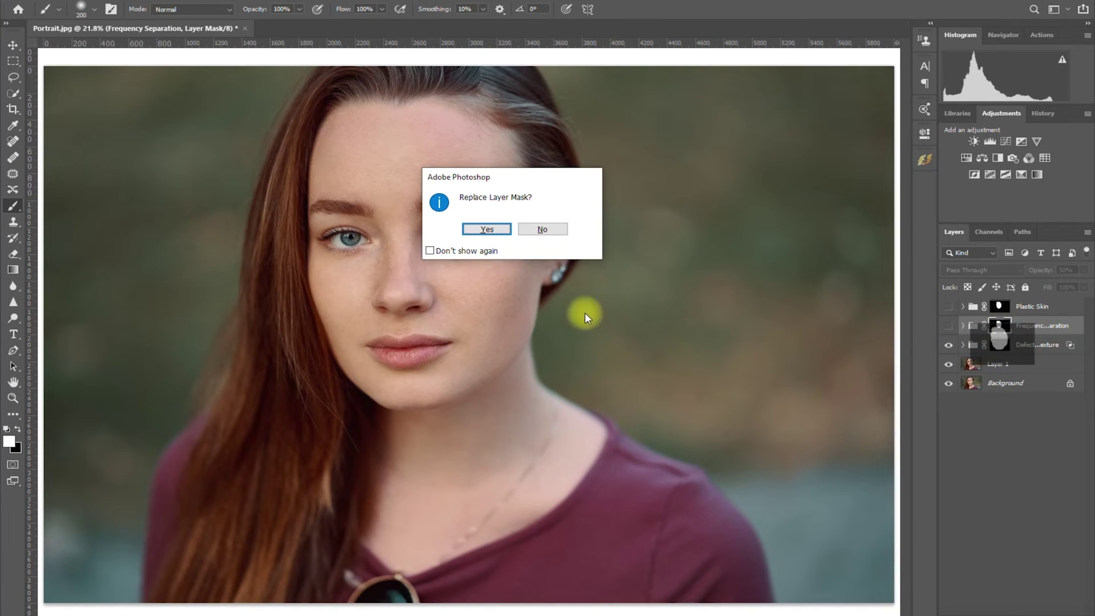
click(487, 229)
click(1083, 271)
drag(1084, 284, 1065, 287)
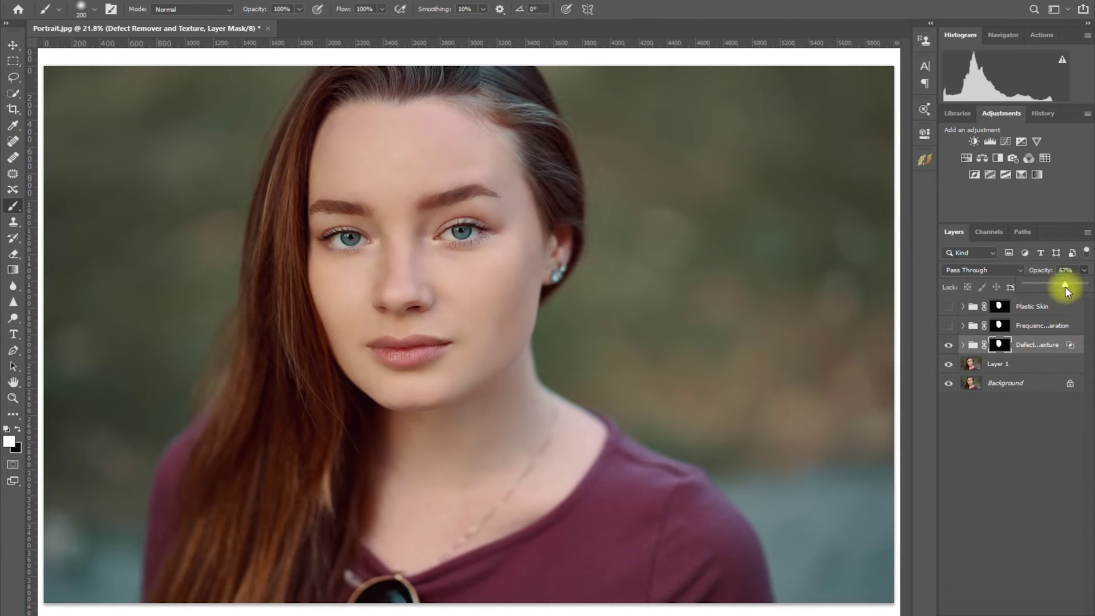
click(1024, 413)
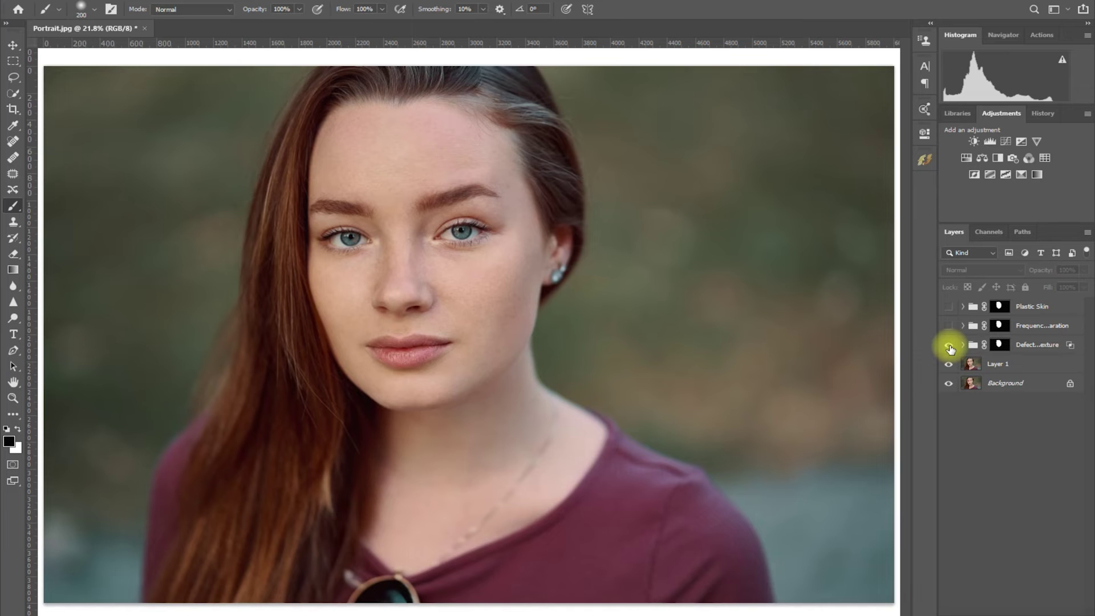
Toggle the Defect Remover group off and on and fit the portrait on screen, keeping Frequency Separation visible.
scroll(447, 232, up, 5)
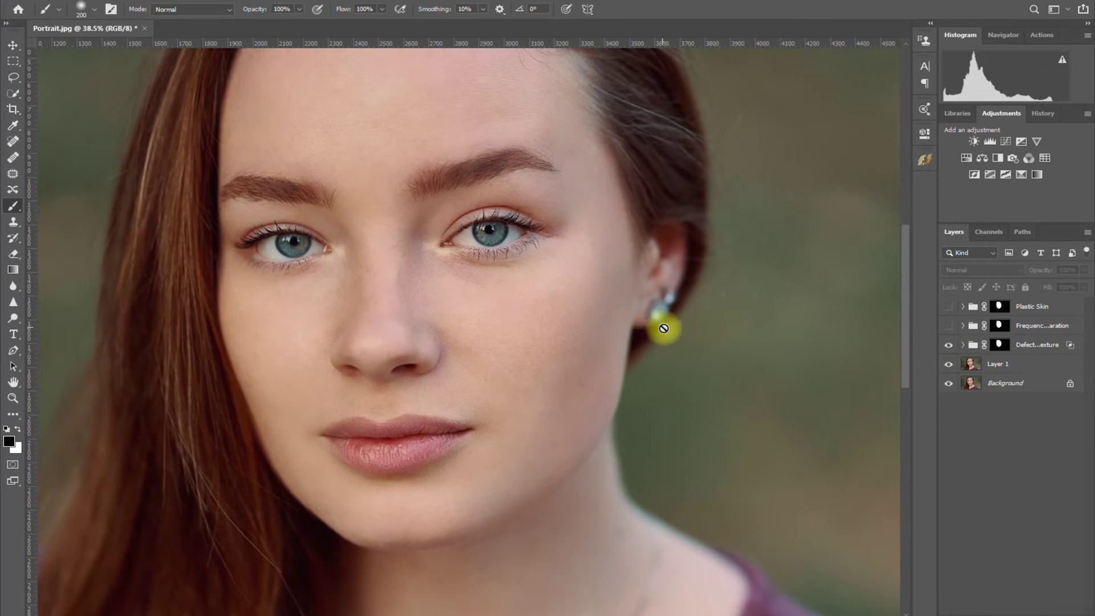
drag(663, 327, 675, 377)
click(949, 345)
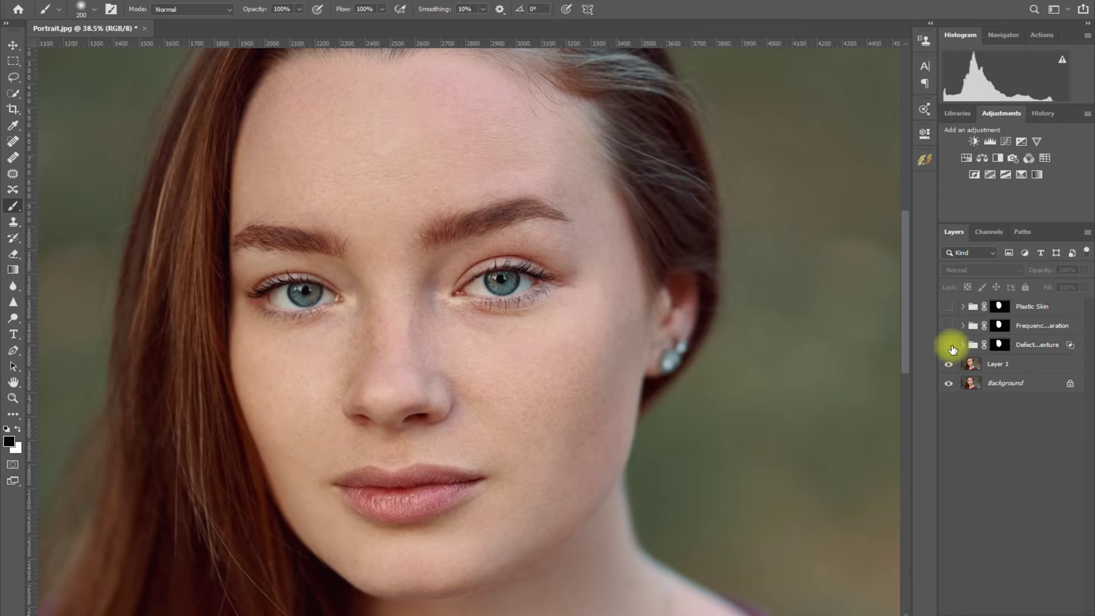
click(949, 345)
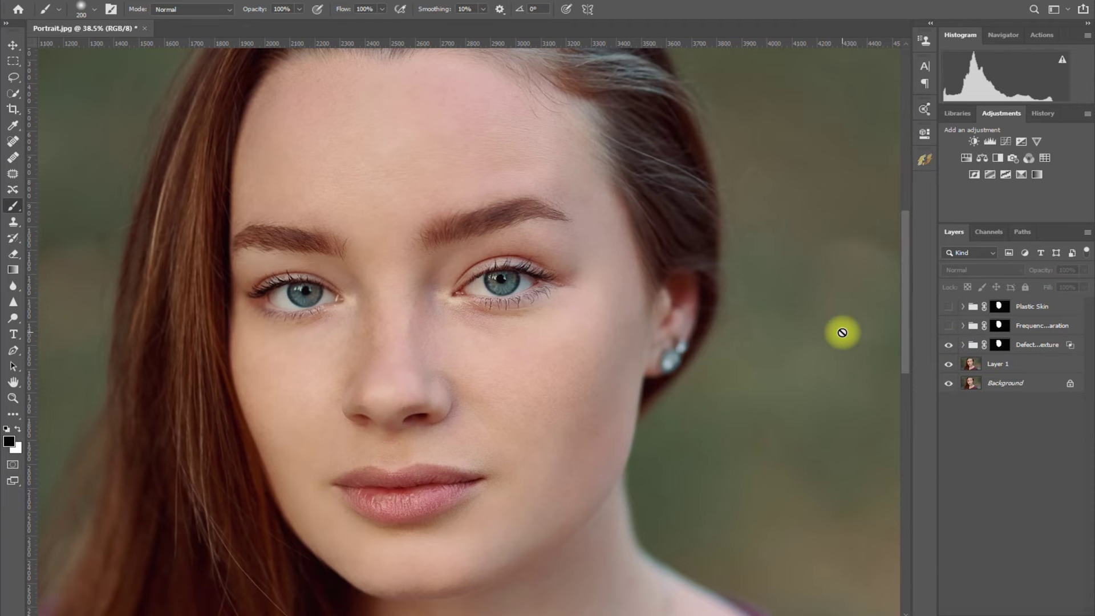
key(ctrl+0)
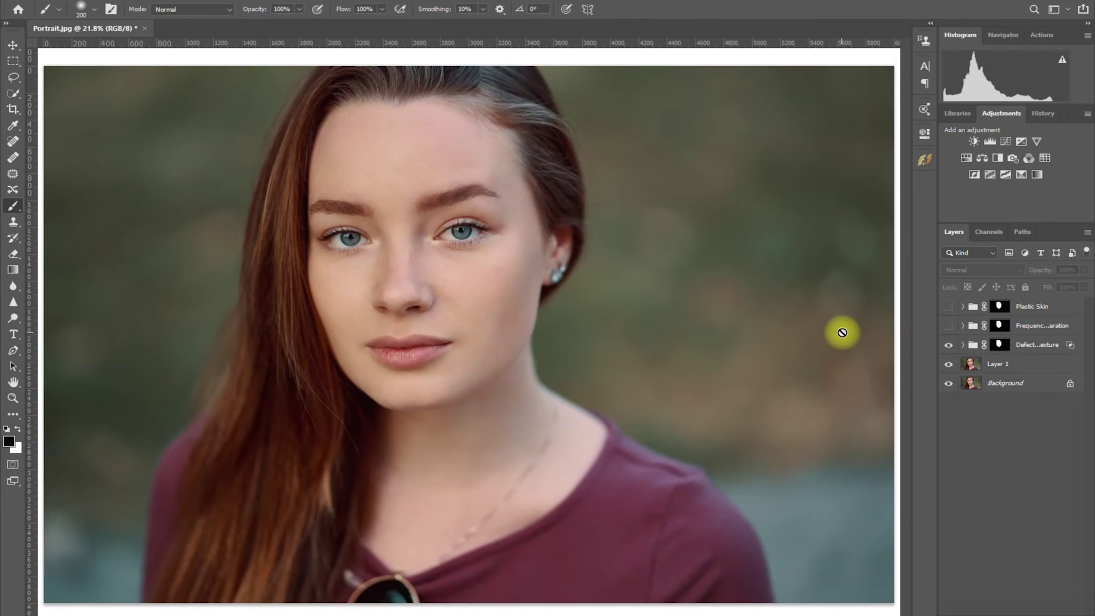
click(948, 346)
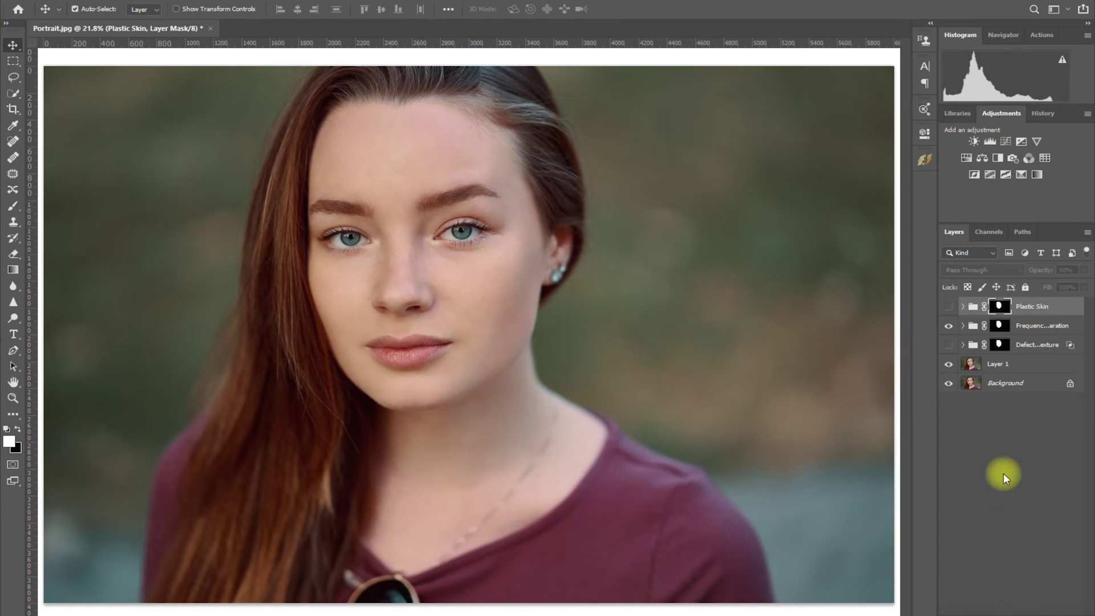
Open Beautify's MOOD section, glance at Light Colors and Filters, and return to Mood Colors.
click(924, 161)
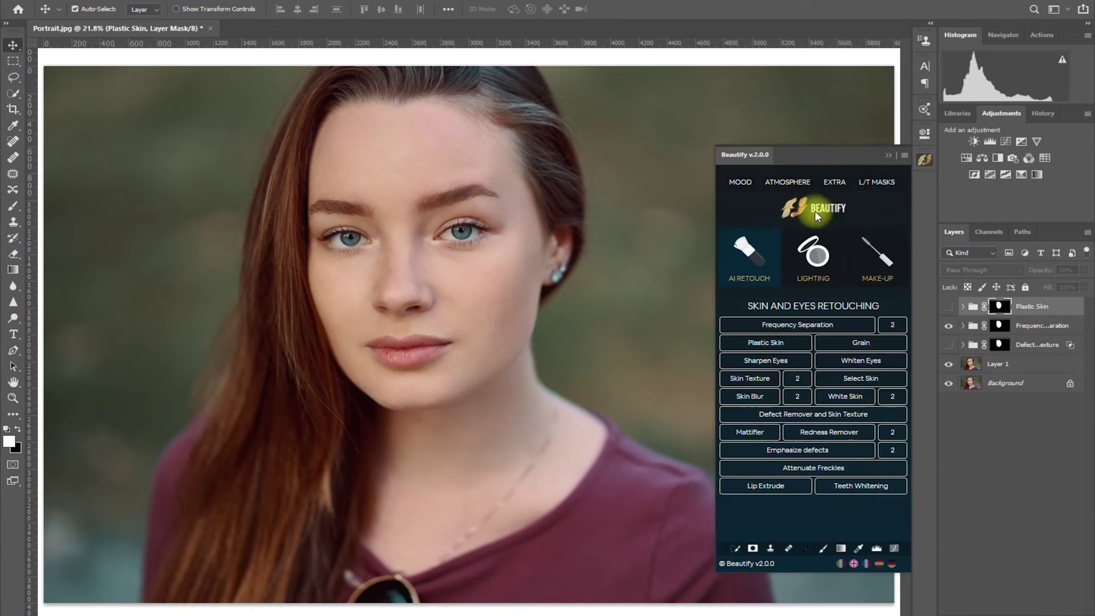
click(751, 185)
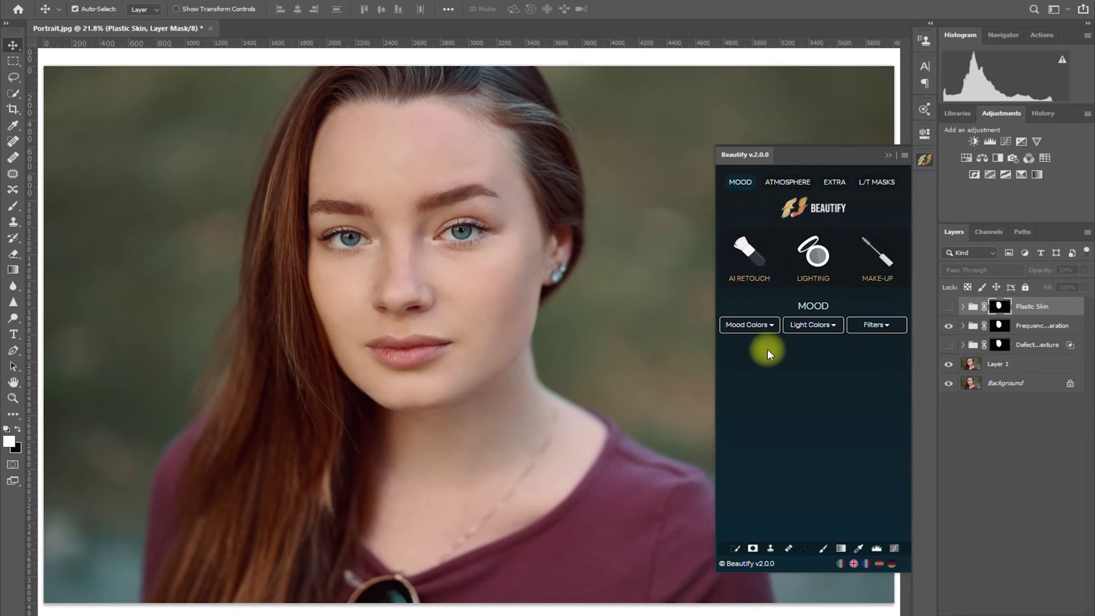
click(772, 327)
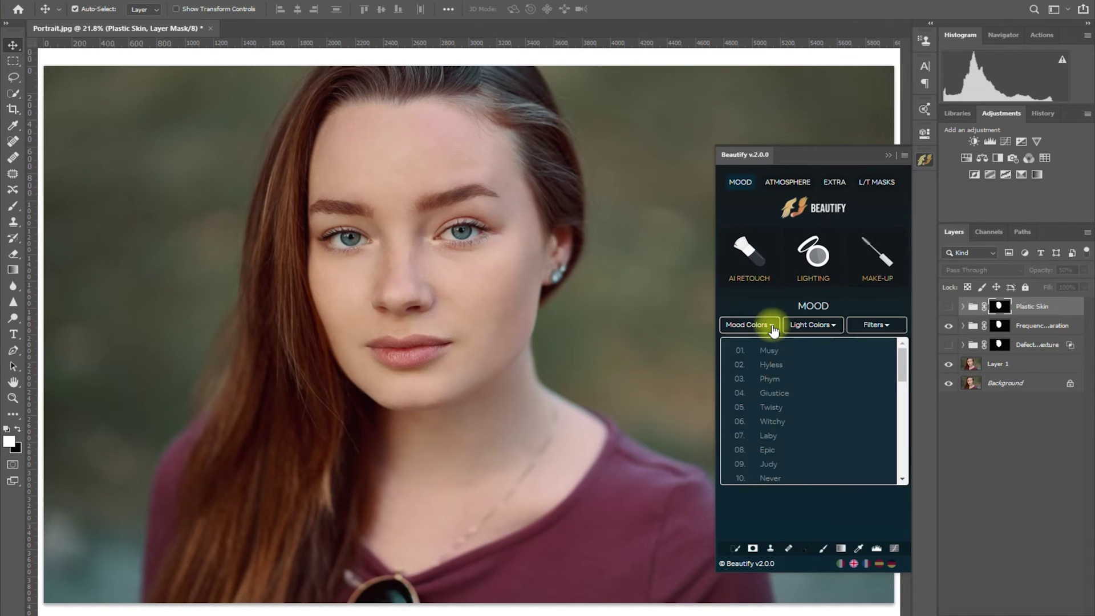
drag(902, 364, 900, 323)
click(831, 324)
click(895, 325)
click(773, 324)
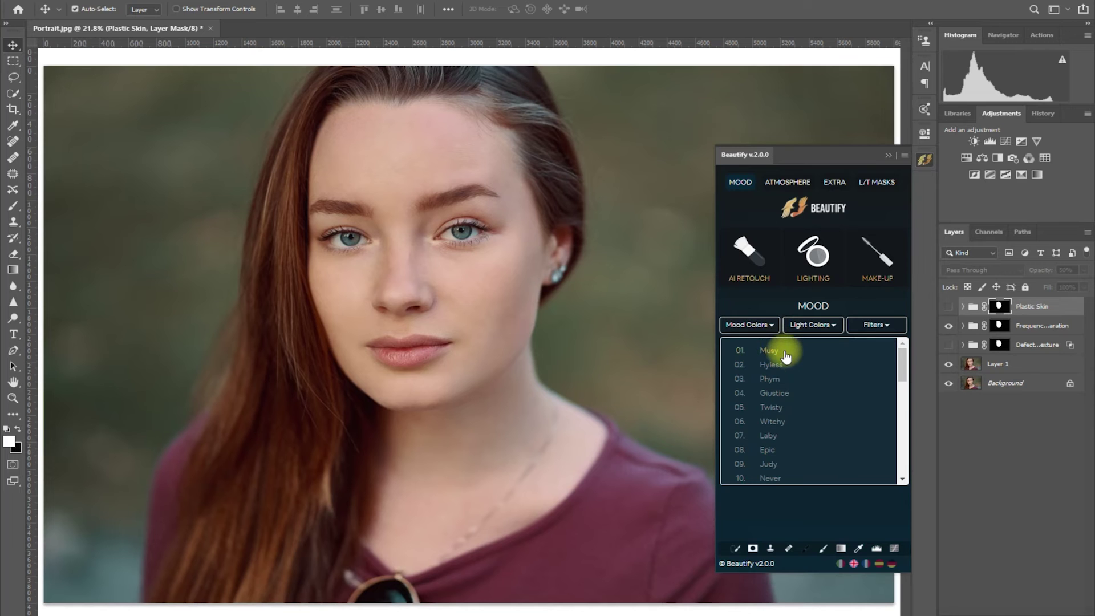
Apply the Musy and Epic mood colour presets, then hide both groups.
click(784, 353)
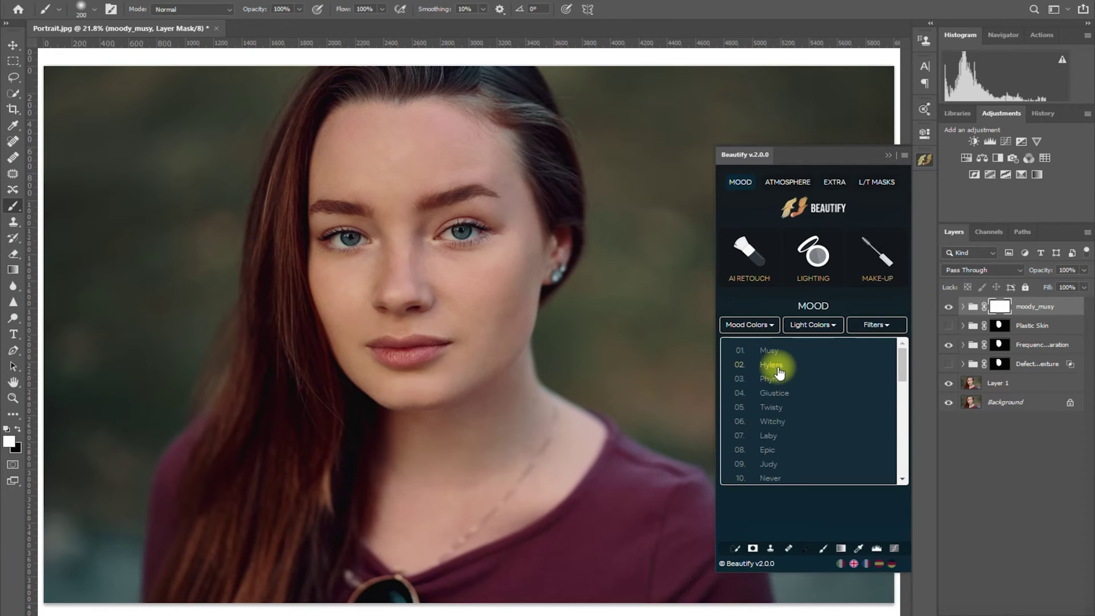
click(769, 450)
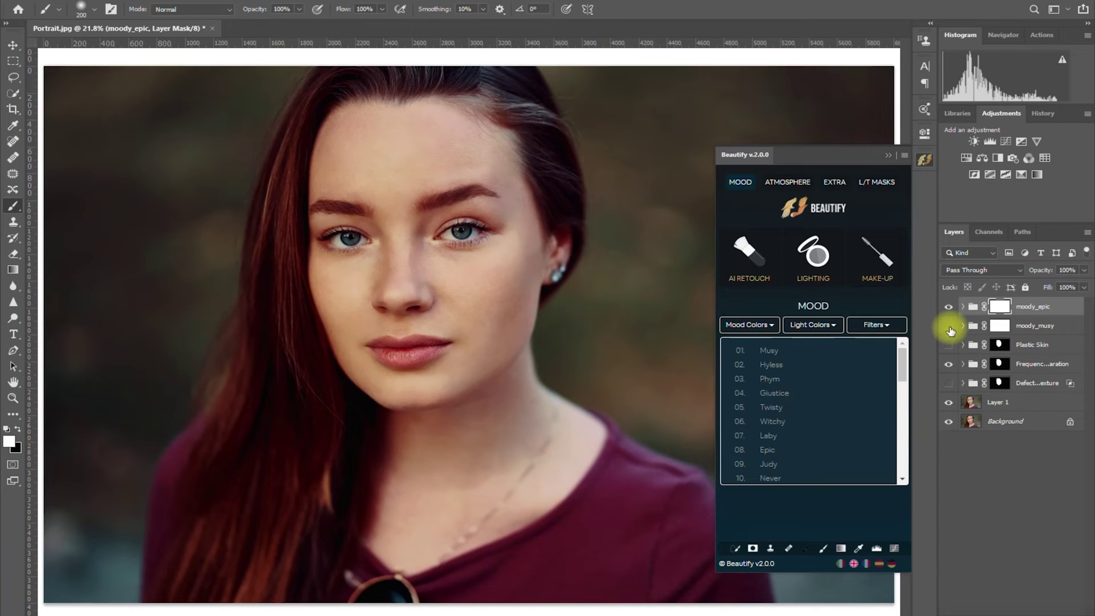
click(948, 326)
click(948, 306)
Apply the Italy mood colour preset, preview it on the photo, and hide it.
scroll(840, 395, down, 1)
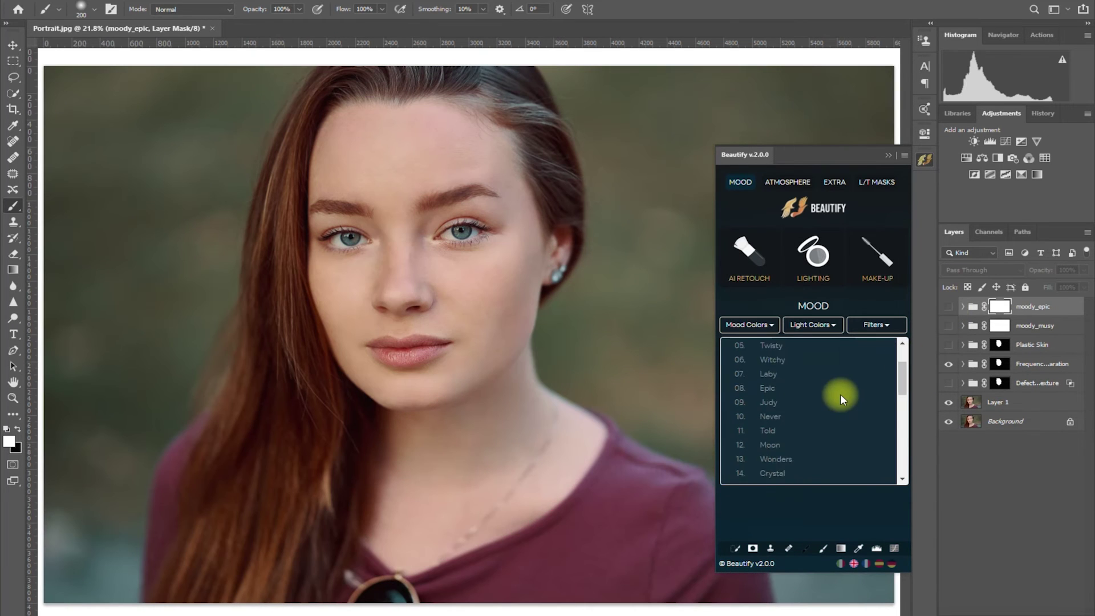
scroll(840, 394, down, 6)
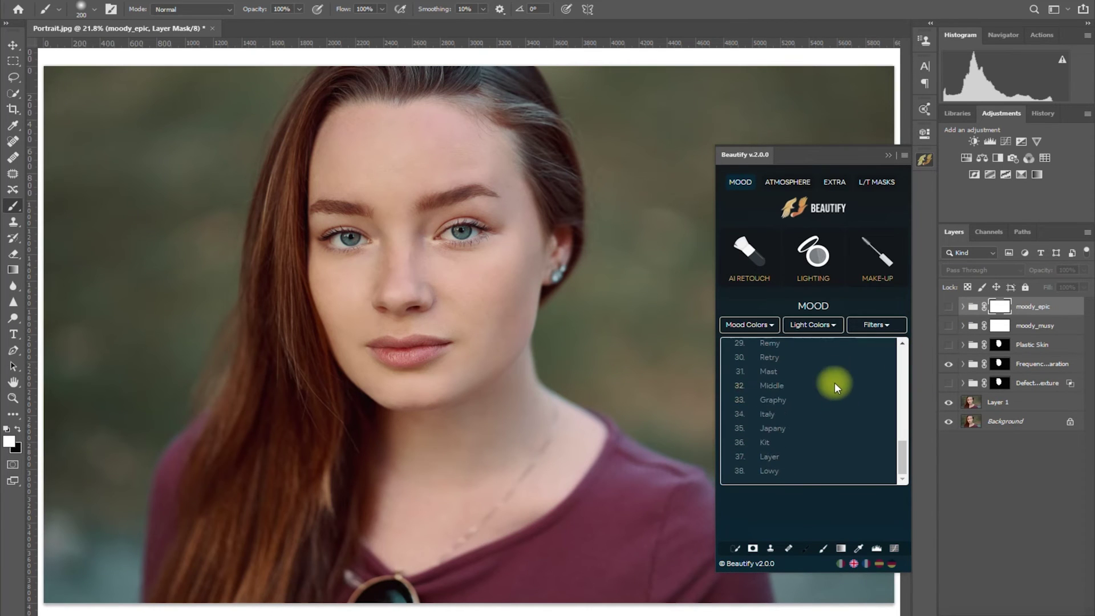
click(787, 416)
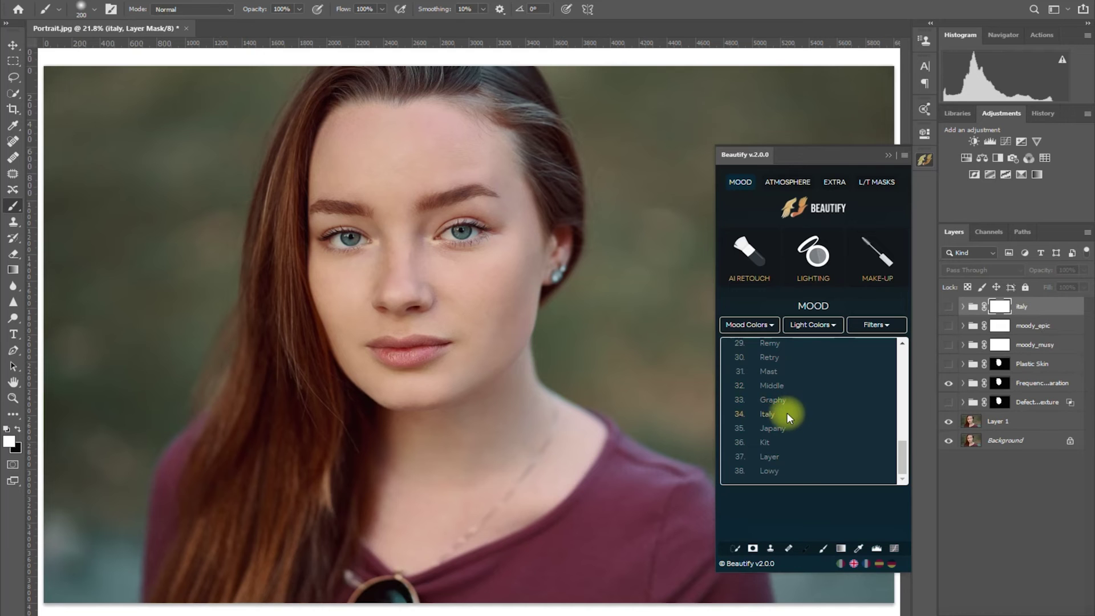
click(951, 309)
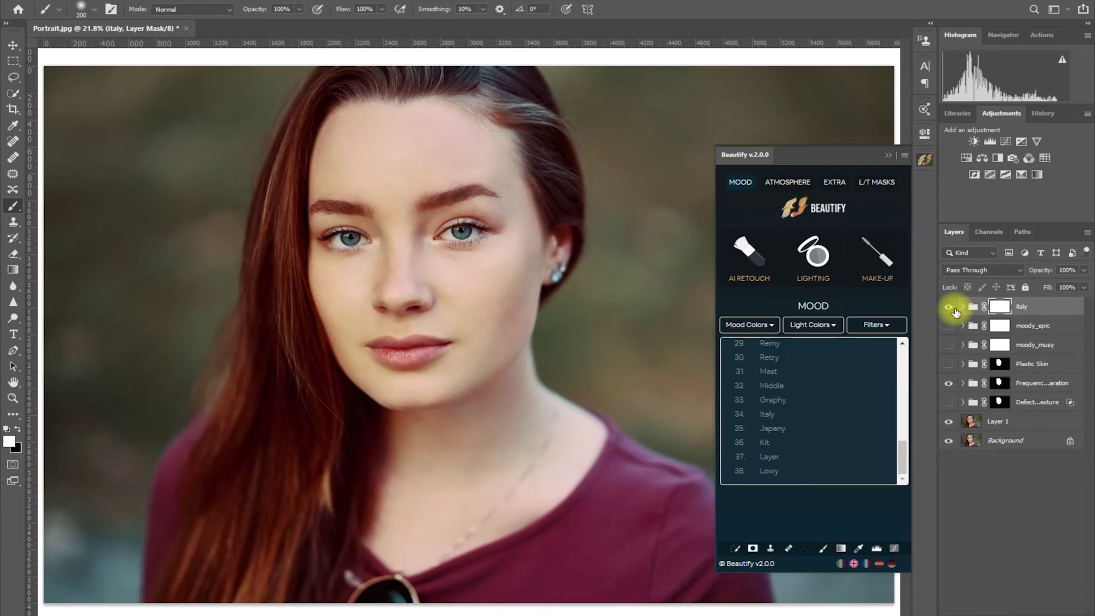
click(951, 309)
Apply the Sunny preset from Light Colors and toggle its grade on the photo.
click(765, 323)
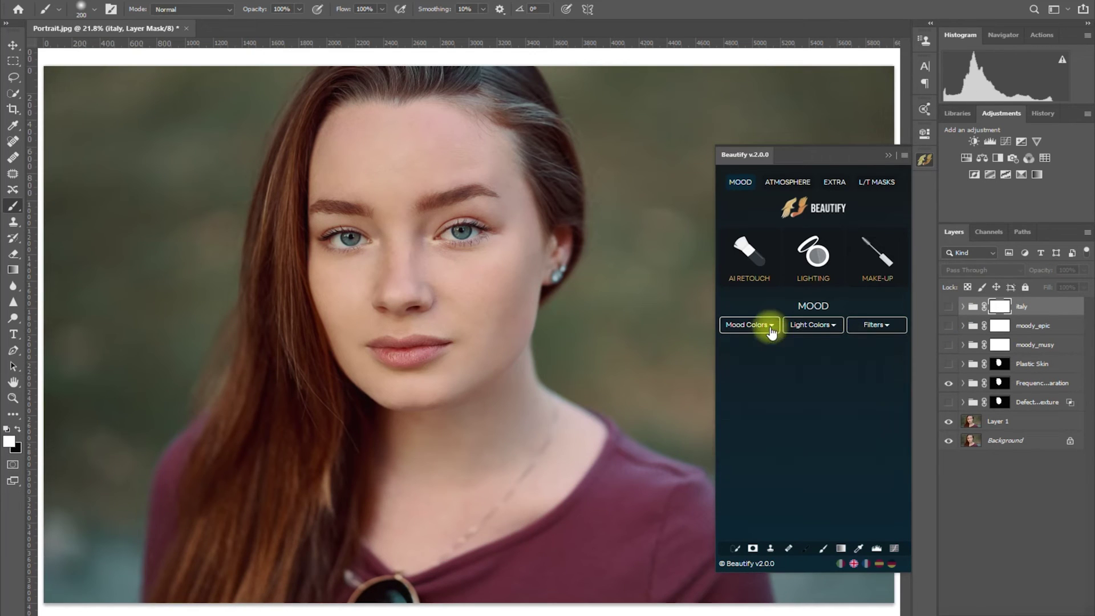
click(821, 323)
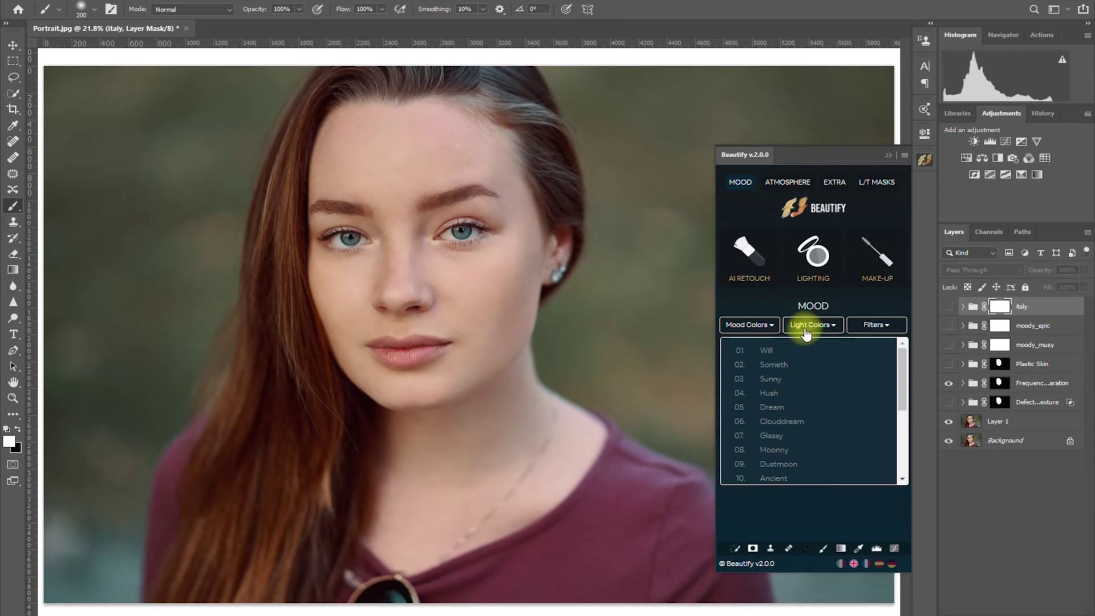
click(792, 378)
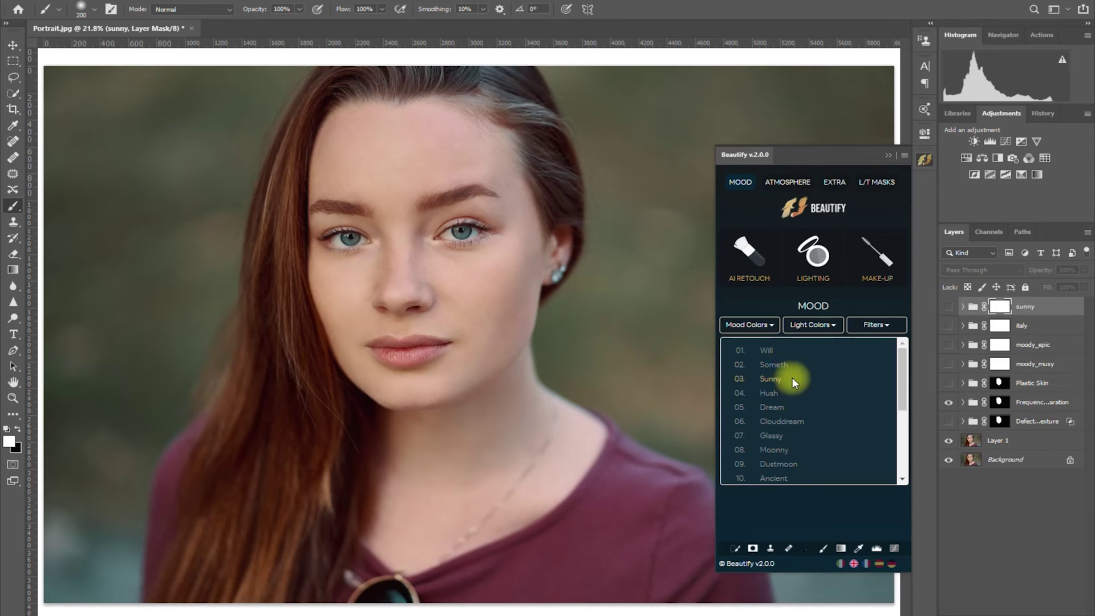
click(948, 309)
Apply the Ancient light colour preset, compare it on and off, and leave it hidden.
scroll(860, 399, down, 2)
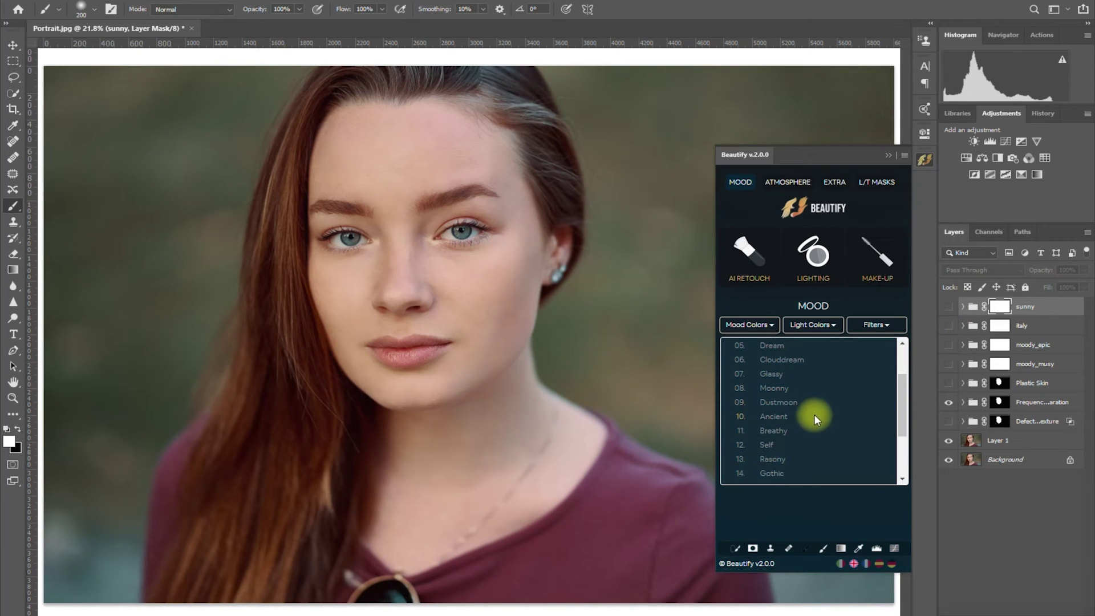
click(797, 416)
click(948, 306)
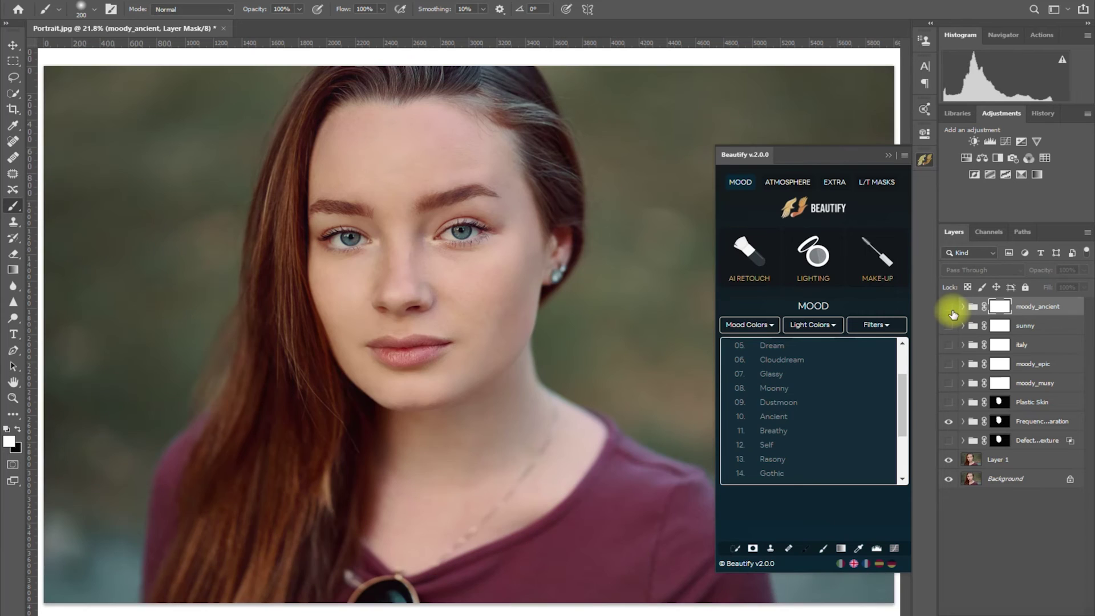
click(948, 307)
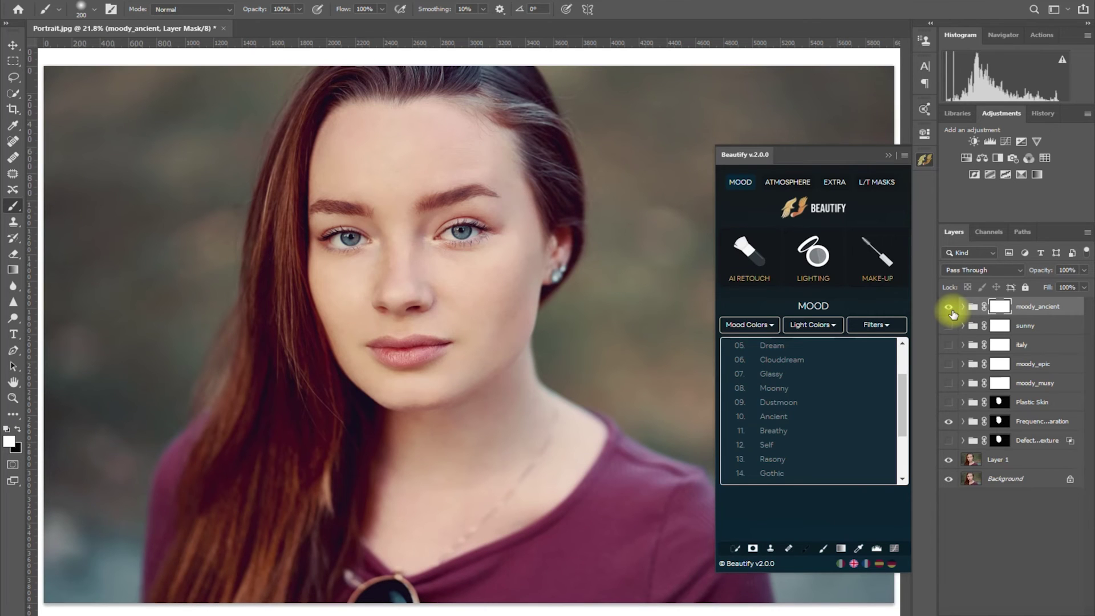
click(949, 307)
Apply the Gothic light colour preset, compare it on and off, and leave it hidden.
scroll(881, 391, down, 3)
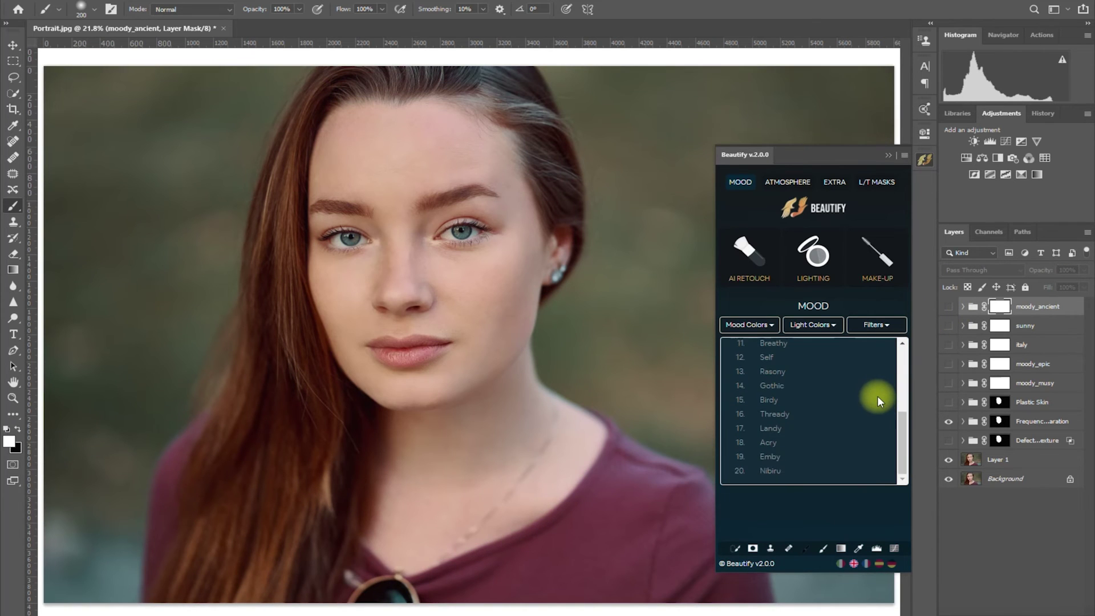
click(789, 385)
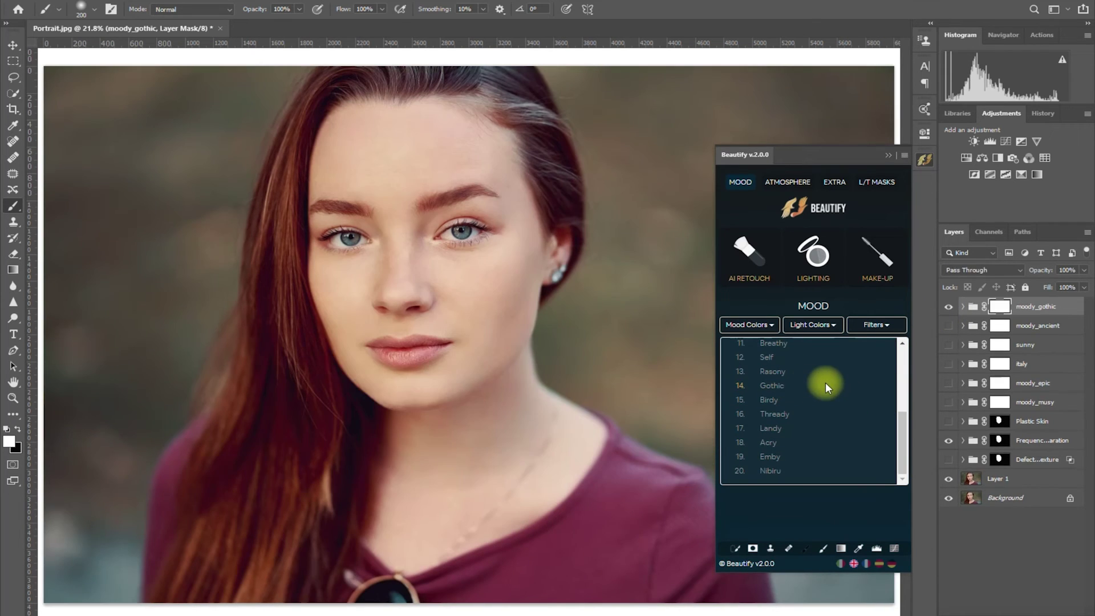
click(948, 308)
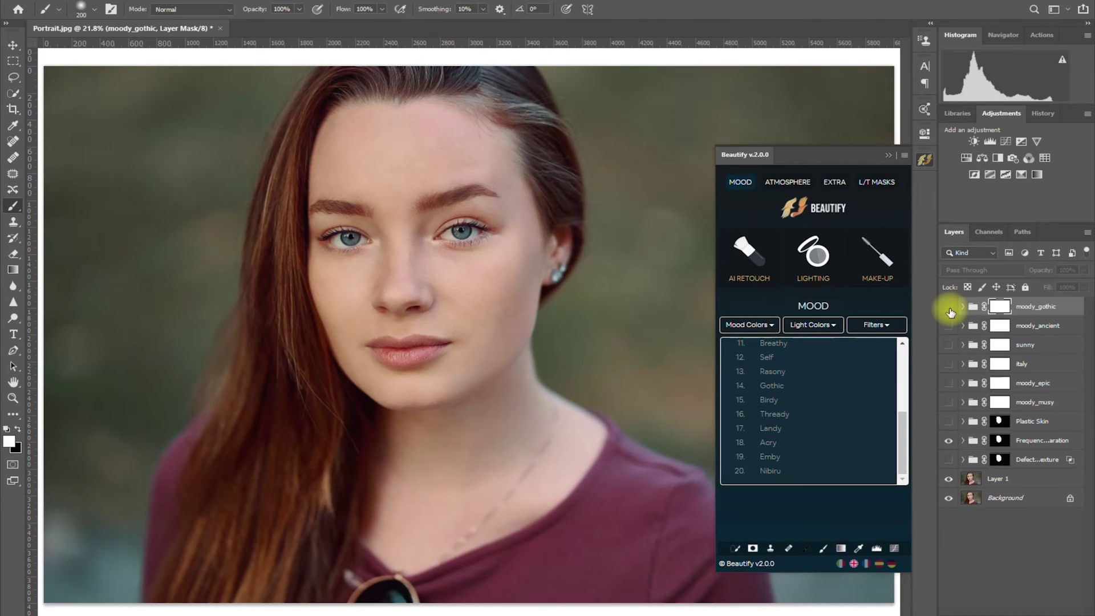
click(949, 309)
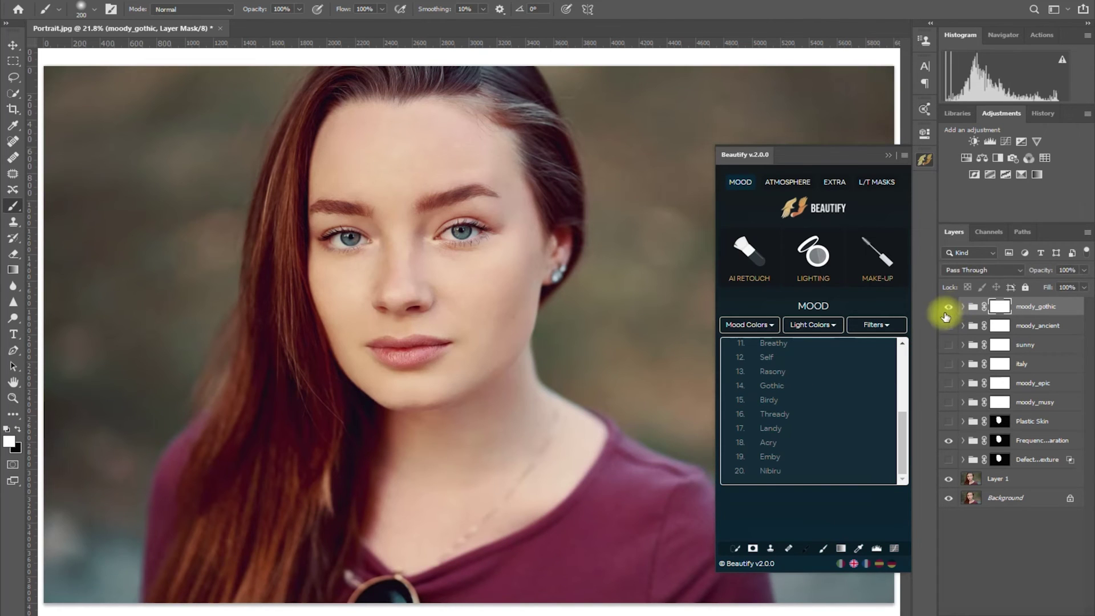
click(948, 311)
Apply the Lux and Sandy presets, previewing each grade and hiding the groups.
scroll(902, 340, up, 3)
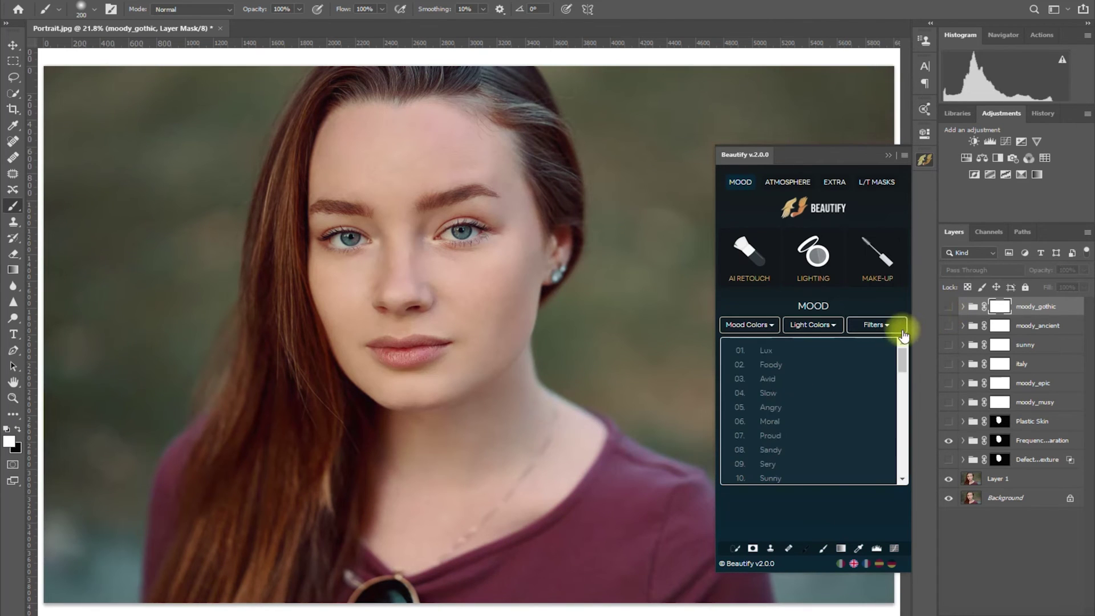
click(775, 350)
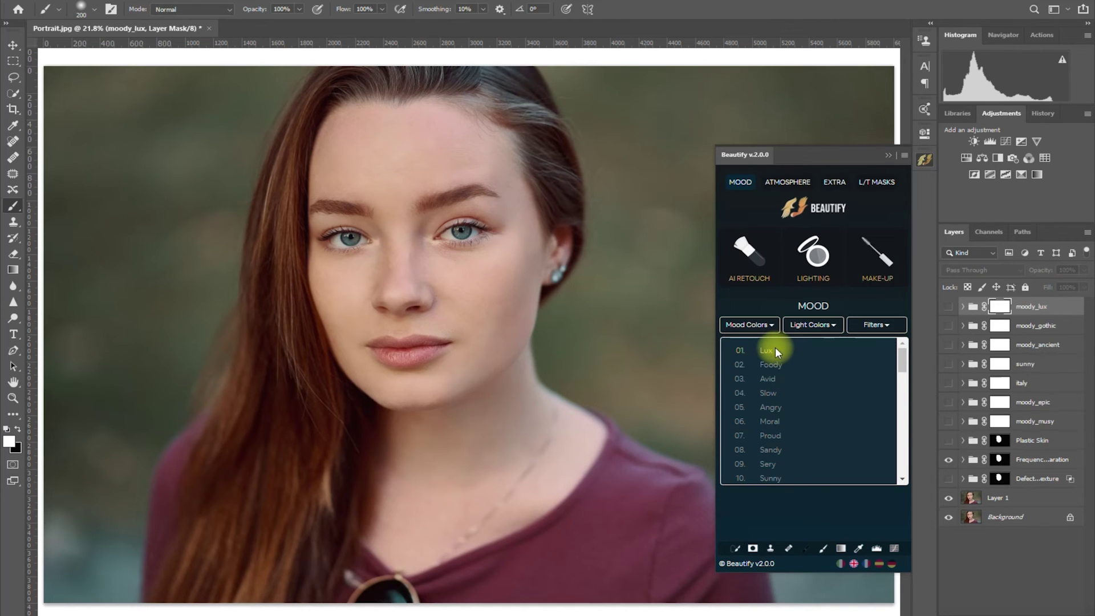
click(949, 310)
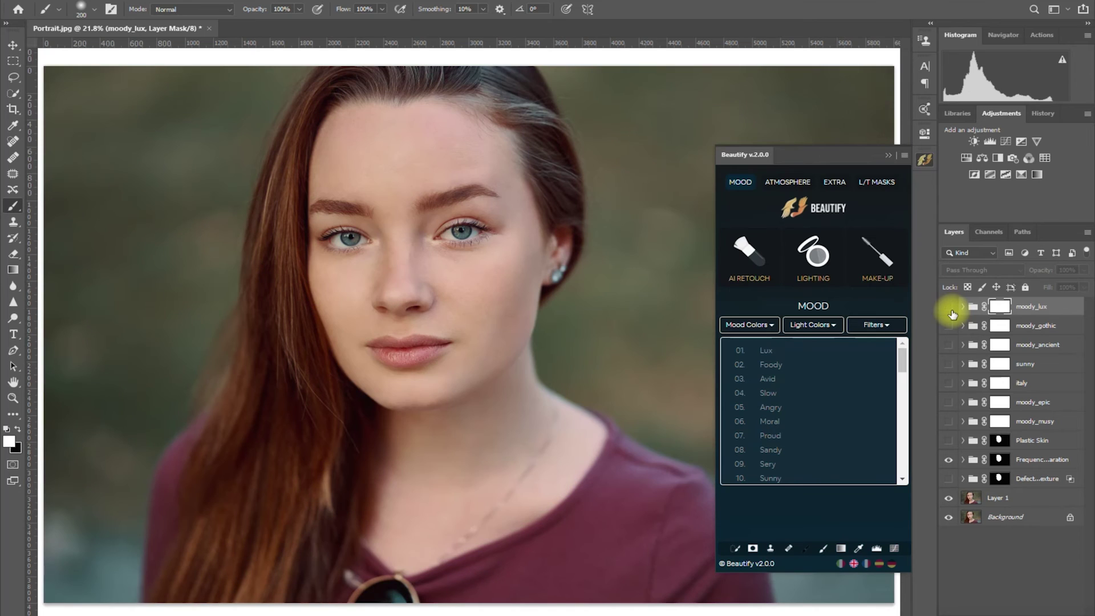
scroll(826, 385, down, 3)
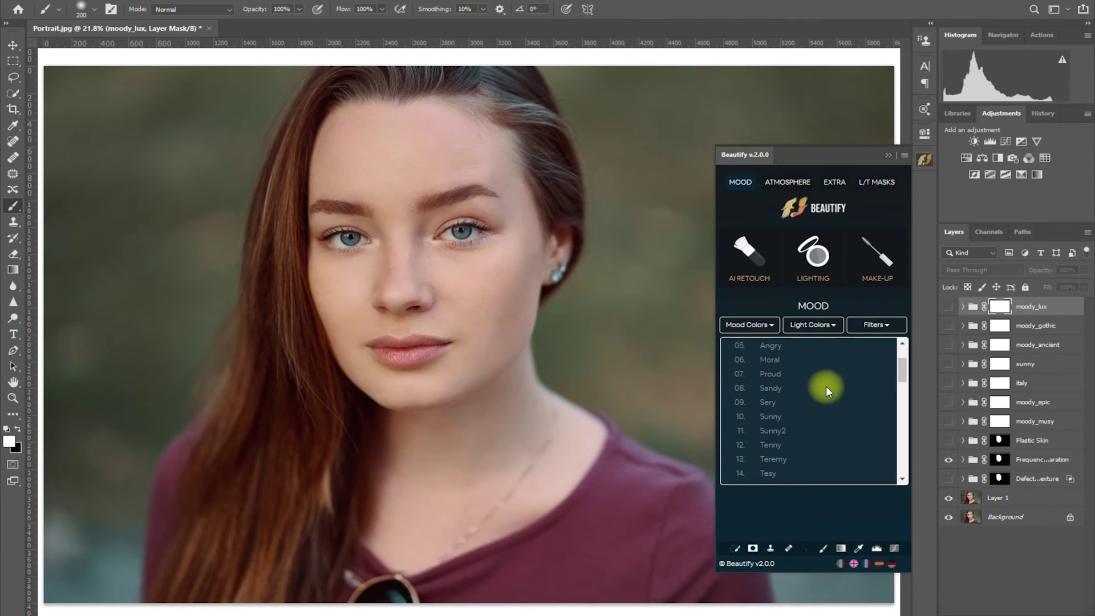
click(798, 387)
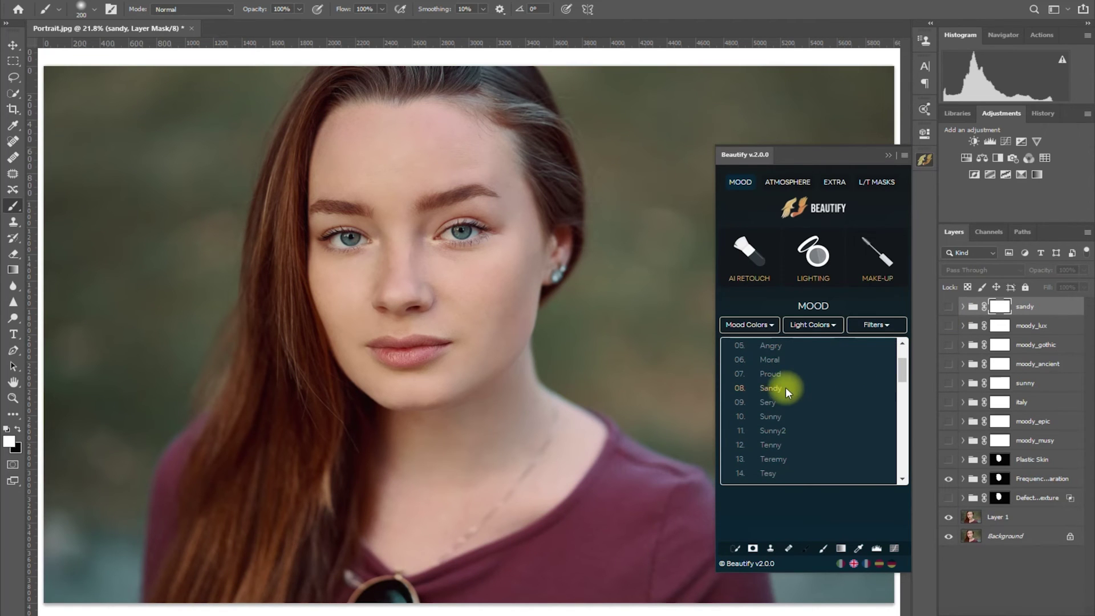
click(949, 308)
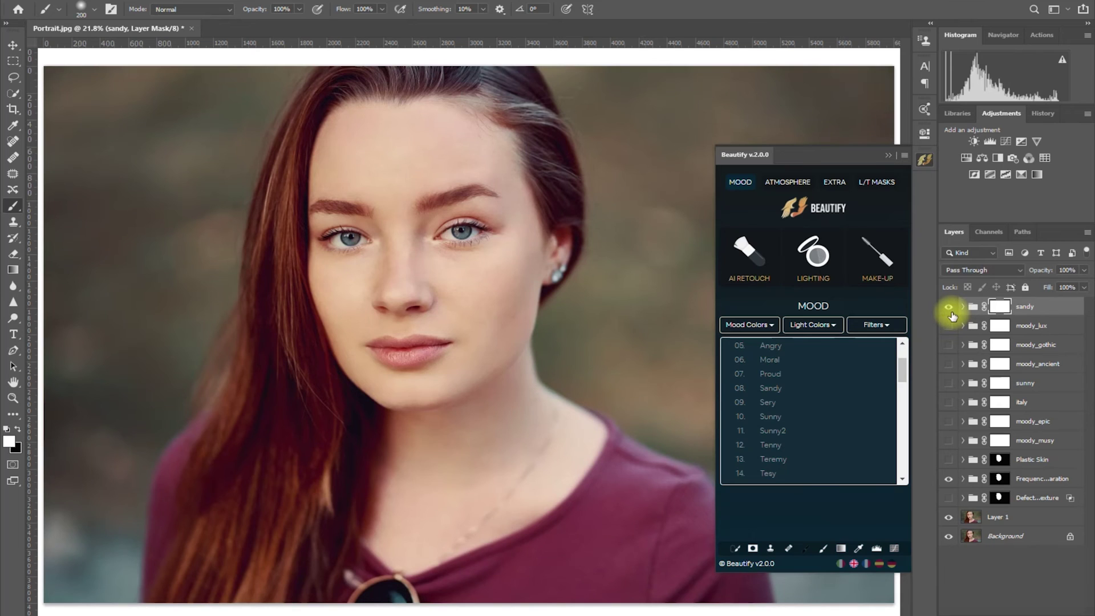
click(949, 311)
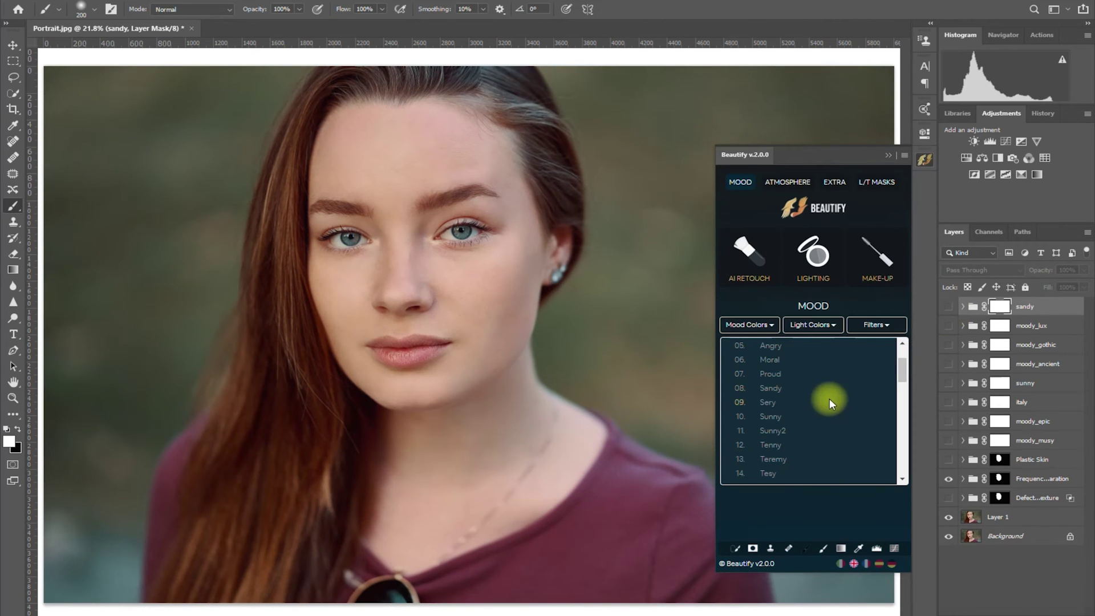
Apply the Whity preset and toggle its grade on the photo.
scroll(830, 399, down, 3)
click(817, 381)
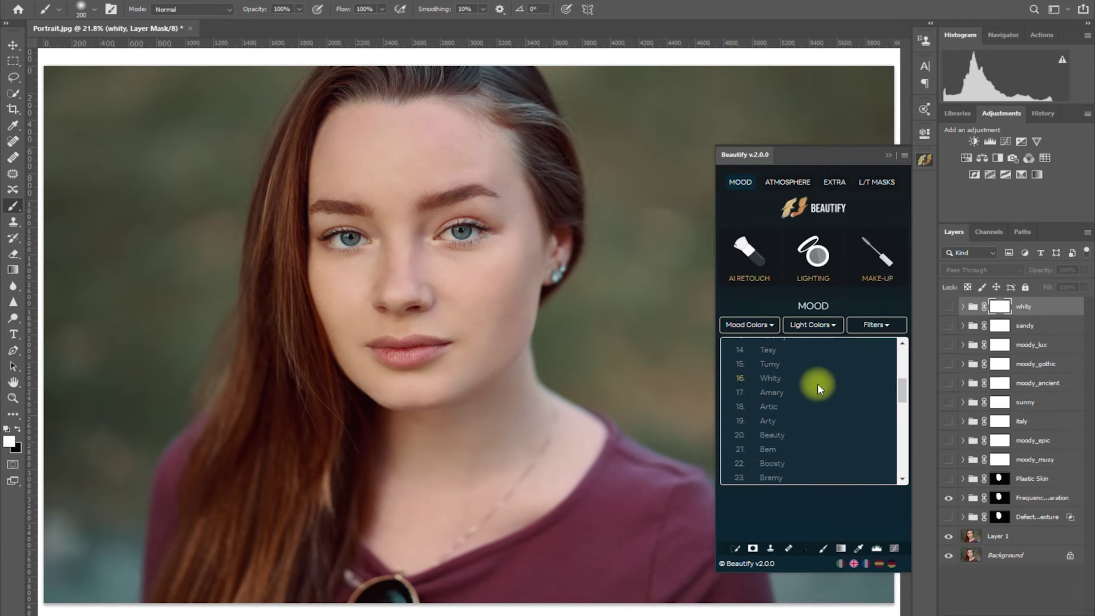
click(949, 308)
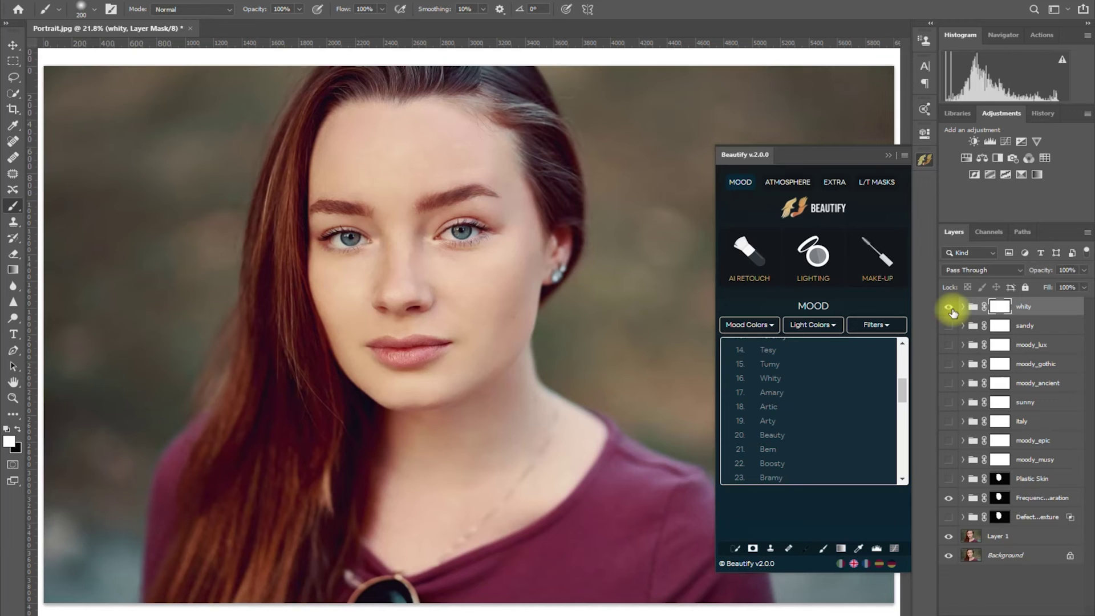
click(950, 308)
Add the G1 and G18 mood colour presets, toggle moody_g18, then close the preset list.
scroll(842, 401, down, 3)
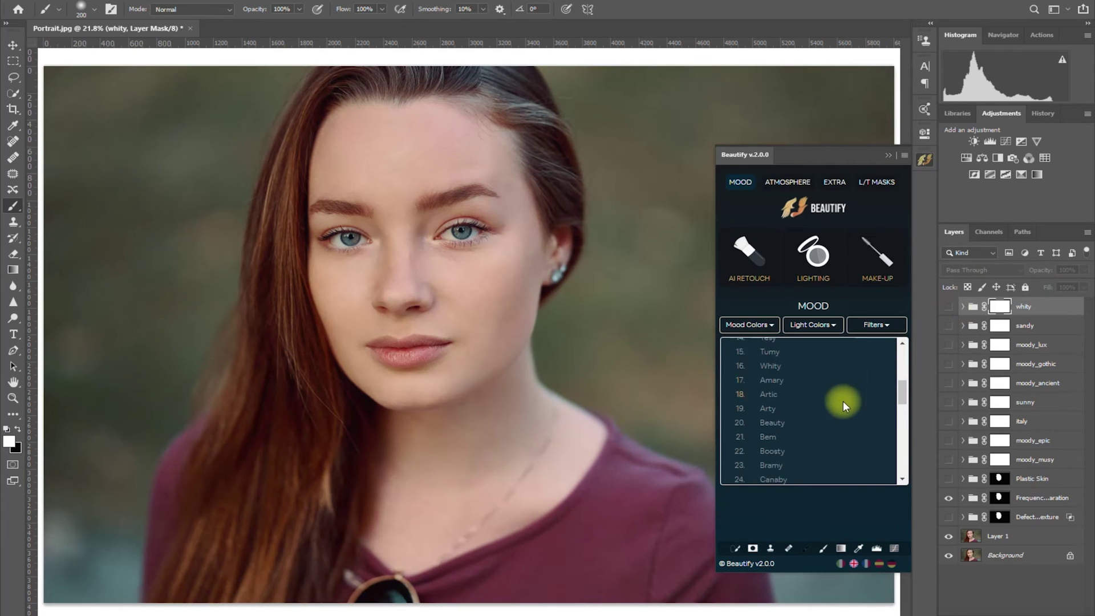
scroll(842, 402, down, 6)
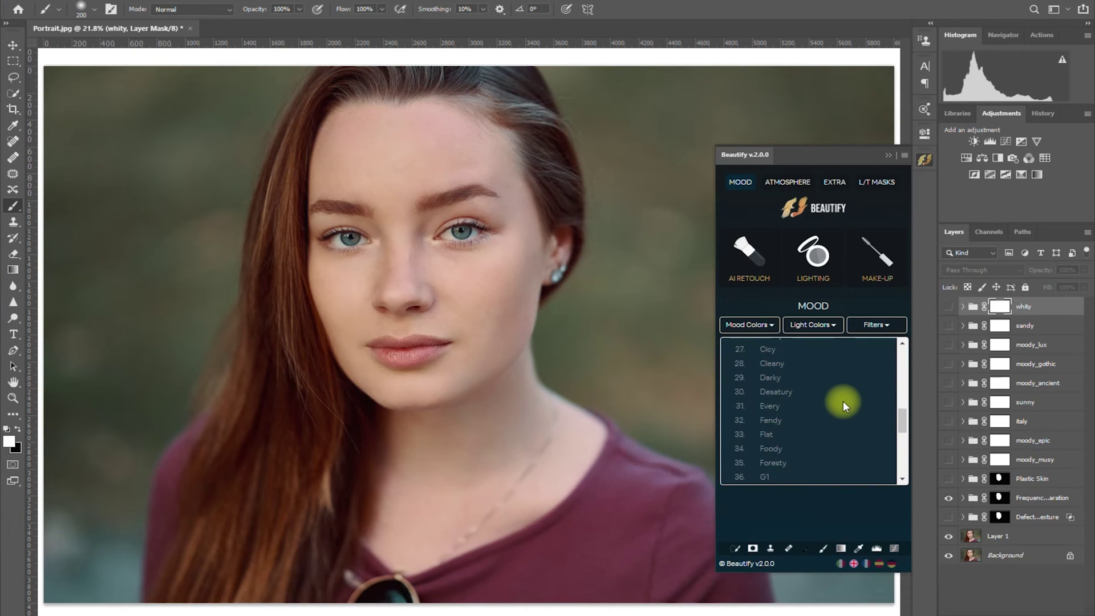
click(842, 390)
scroll(842, 390, down, 2)
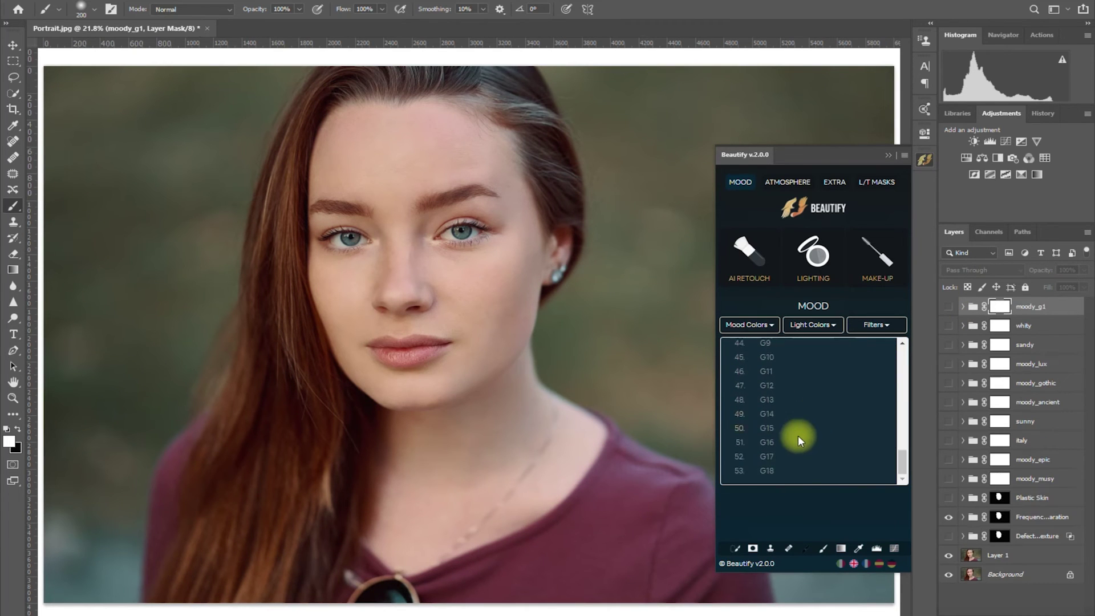
click(770, 469)
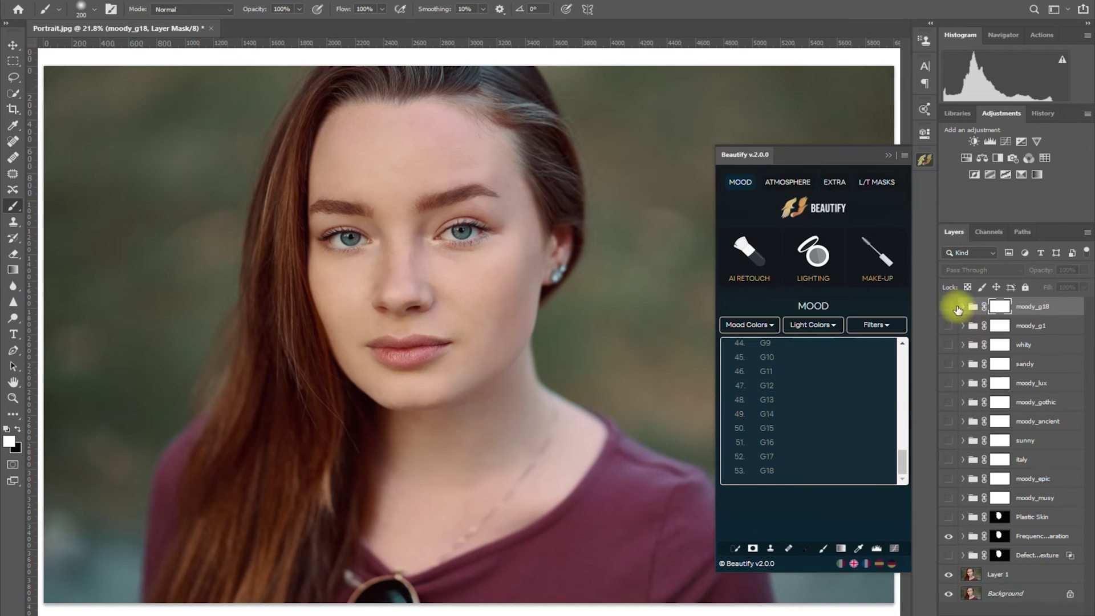
click(950, 307)
click(950, 307)
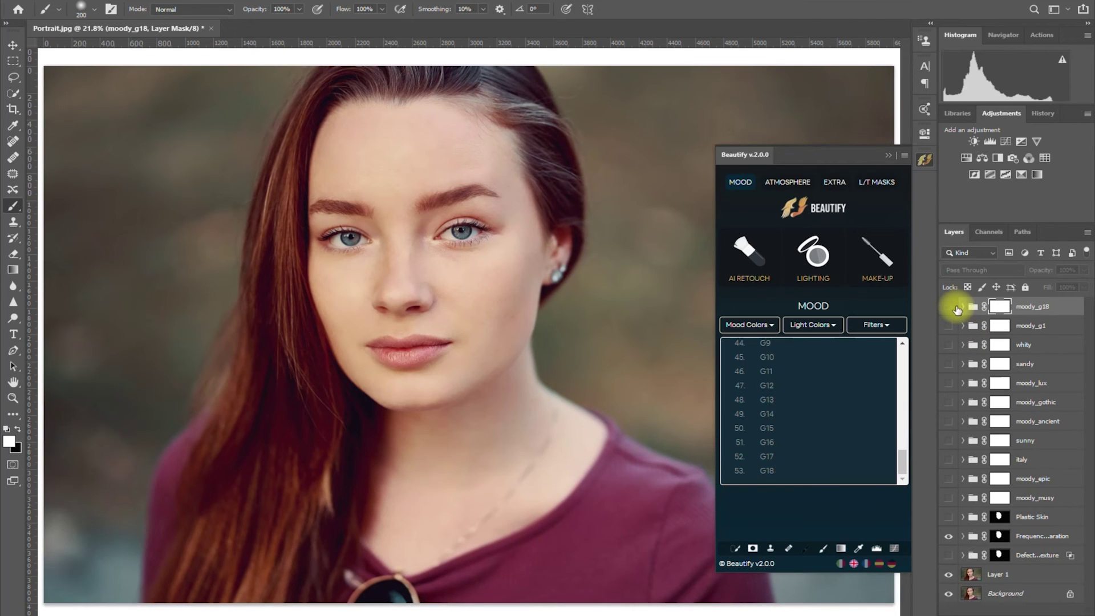
click(904, 328)
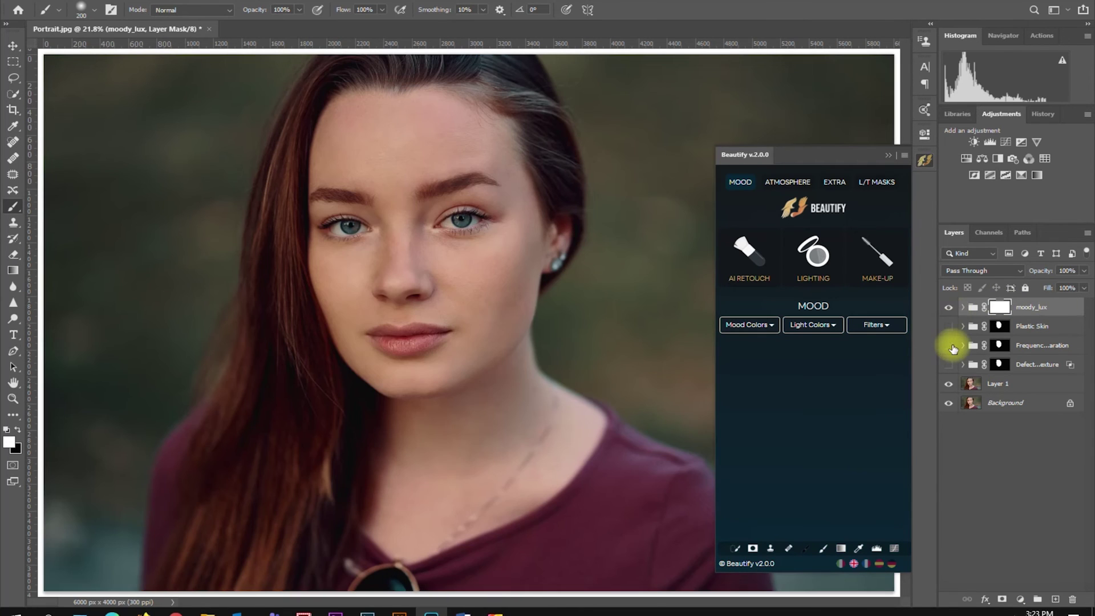
Show the Frequency Separation layer and look at the Atmosphere and Extra tabs.
click(948, 345)
click(787, 182)
click(834, 181)
Add a Hot Sun Flare from the right, turn off its warm colour layer, and undo it.
click(818, 256)
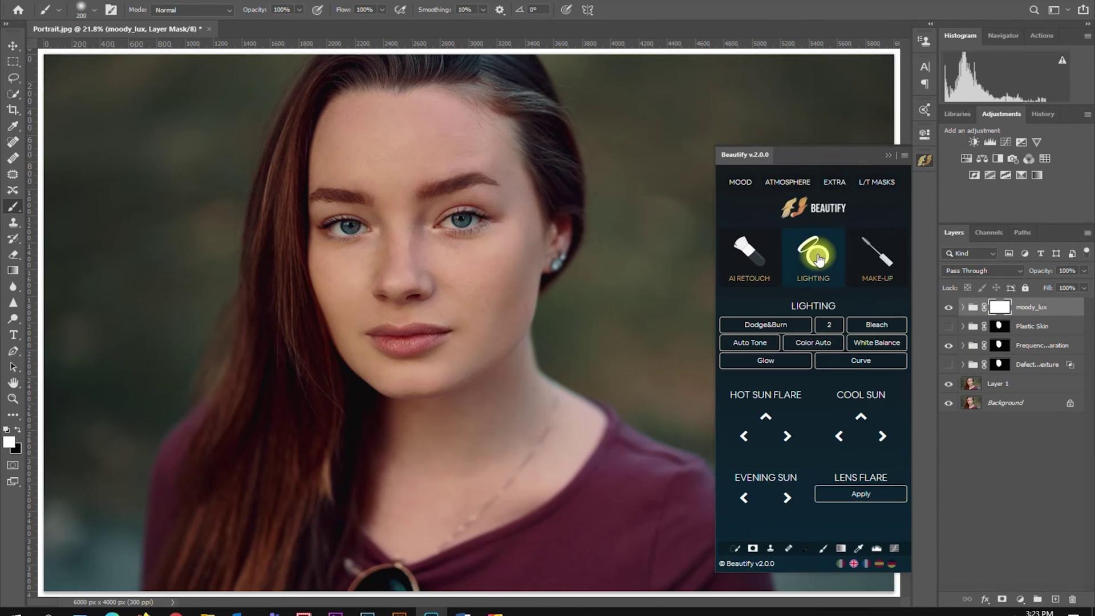
click(792, 437)
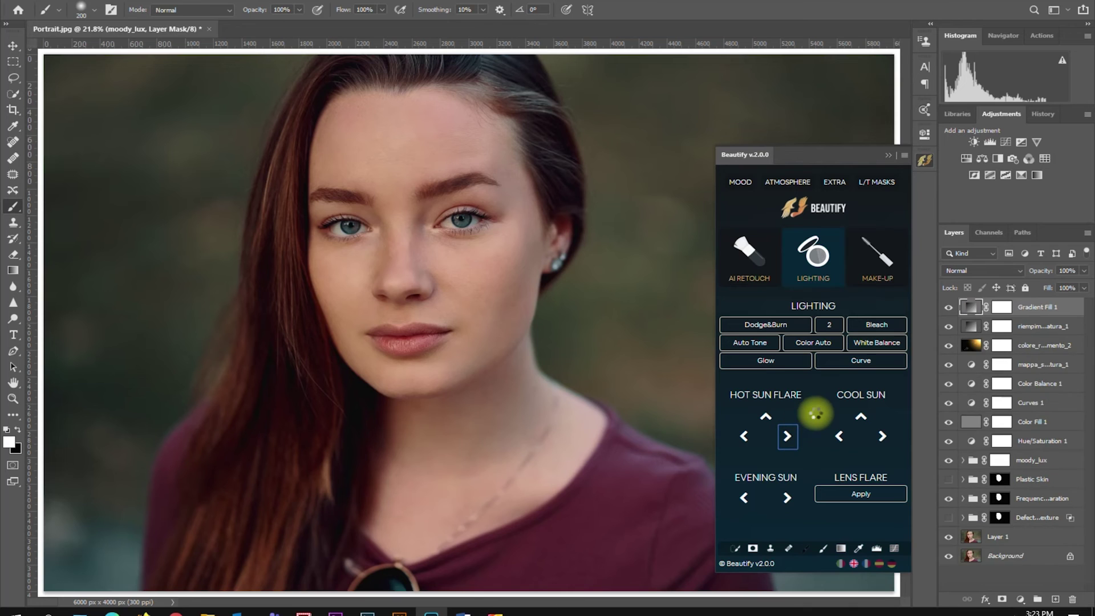
click(888, 155)
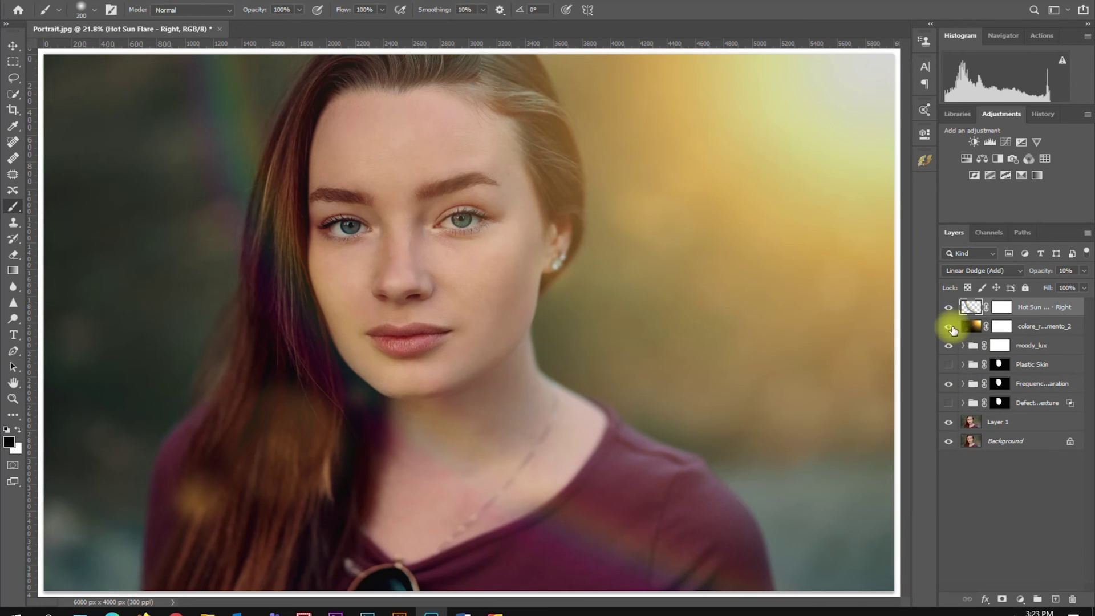
click(949, 323)
key(ctrl+z)
key(ctrl+z)
key(ctrl+z)
key(ctrl+z)
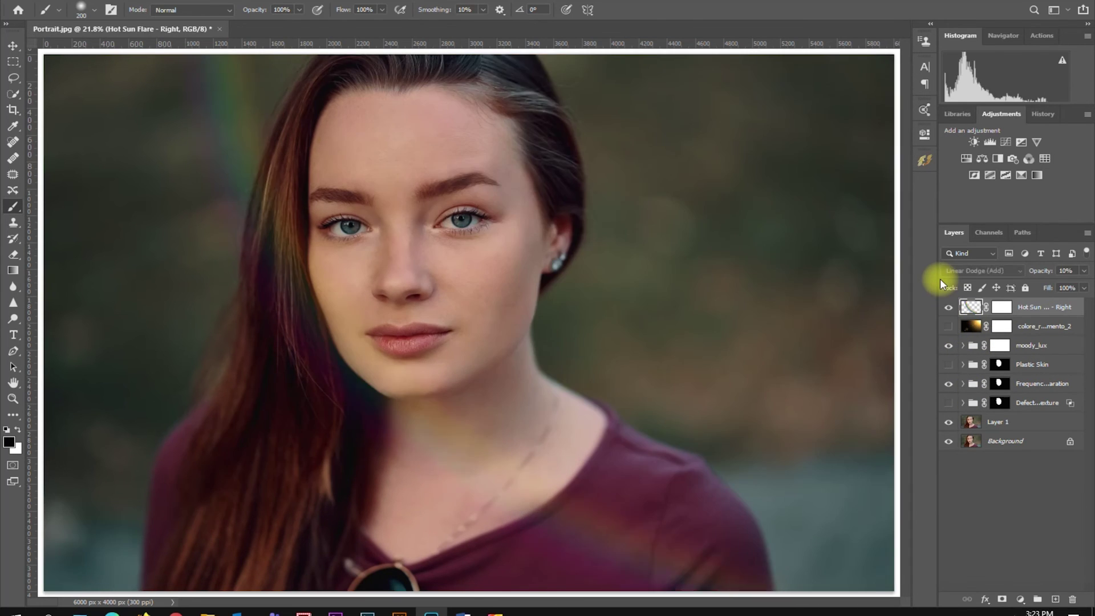
Add a Hot Sun Flare from the top and compare the portrait with it hidden.
click(924, 160)
click(770, 436)
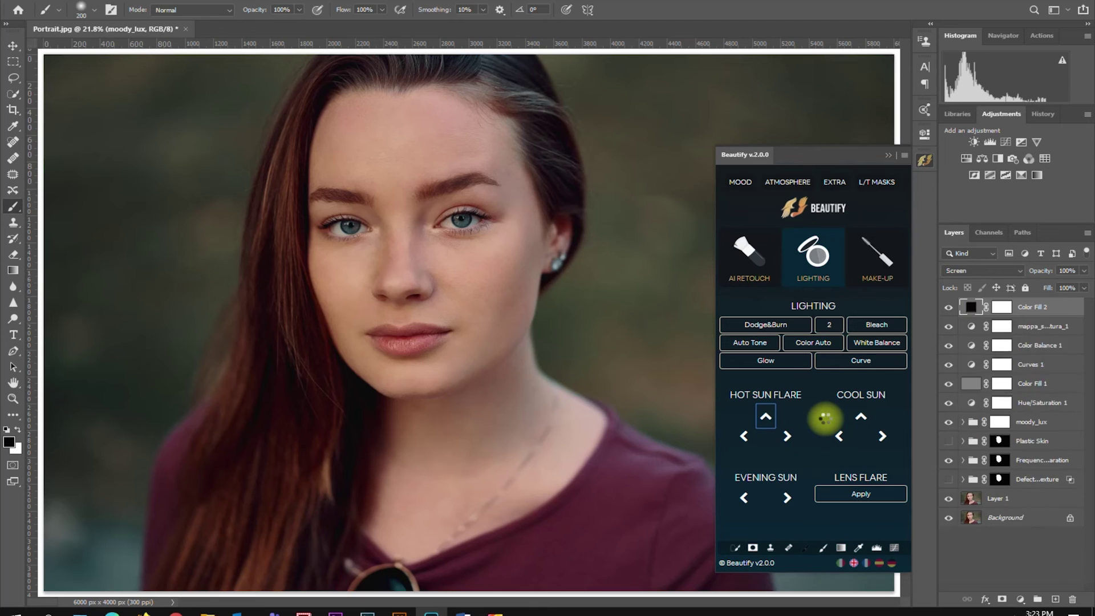
click(948, 307)
click(948, 306)
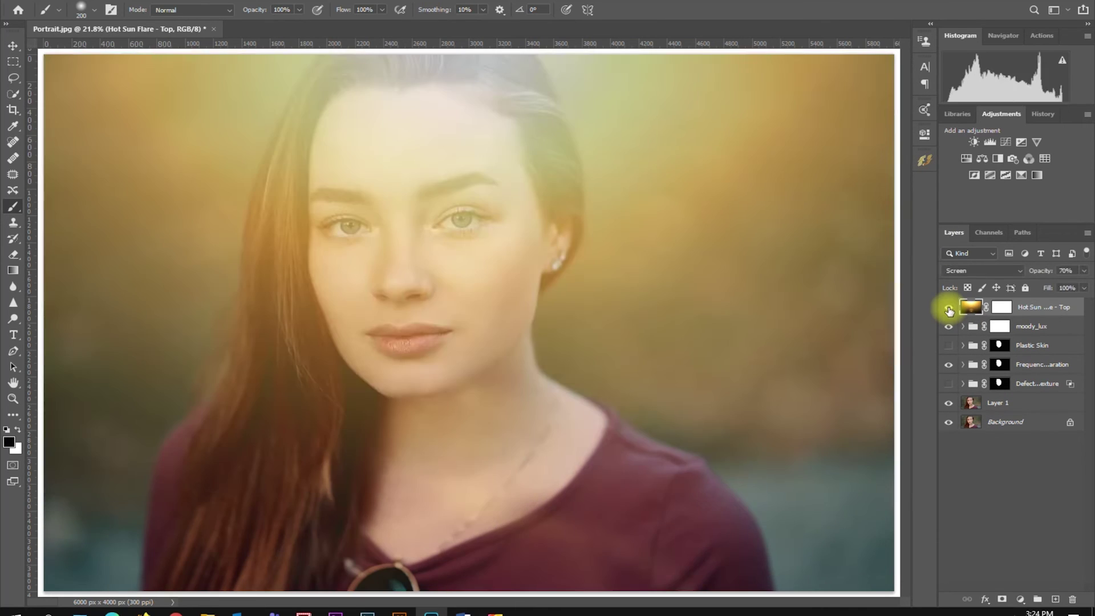
Browse Beautify's Make-up, Extra, Atmosphere, luminosity mask and skin-and-eyes retouching tools.
click(924, 160)
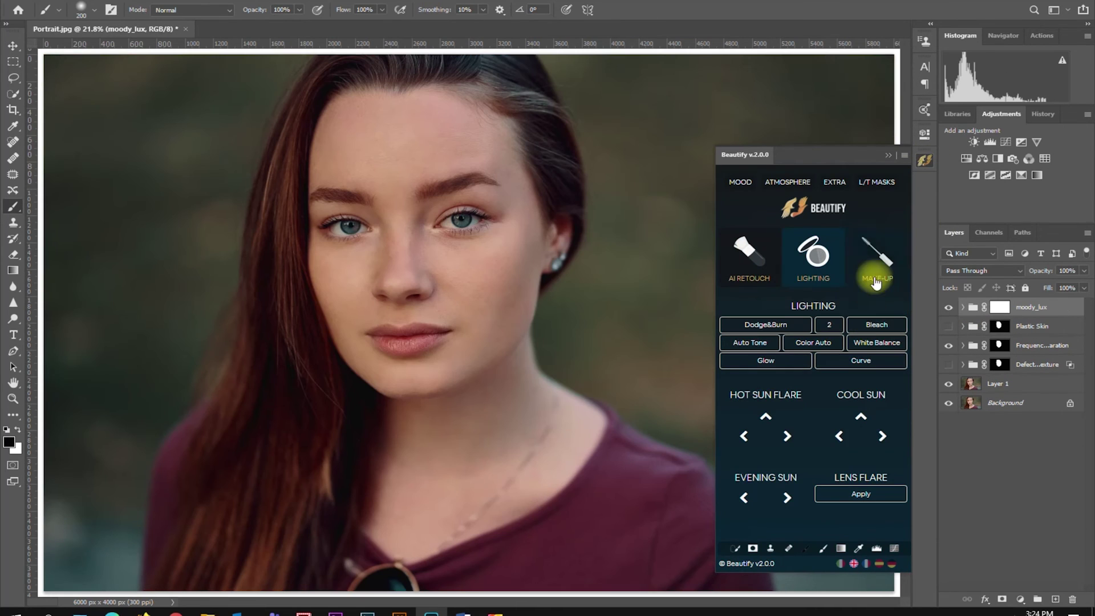
click(876, 279)
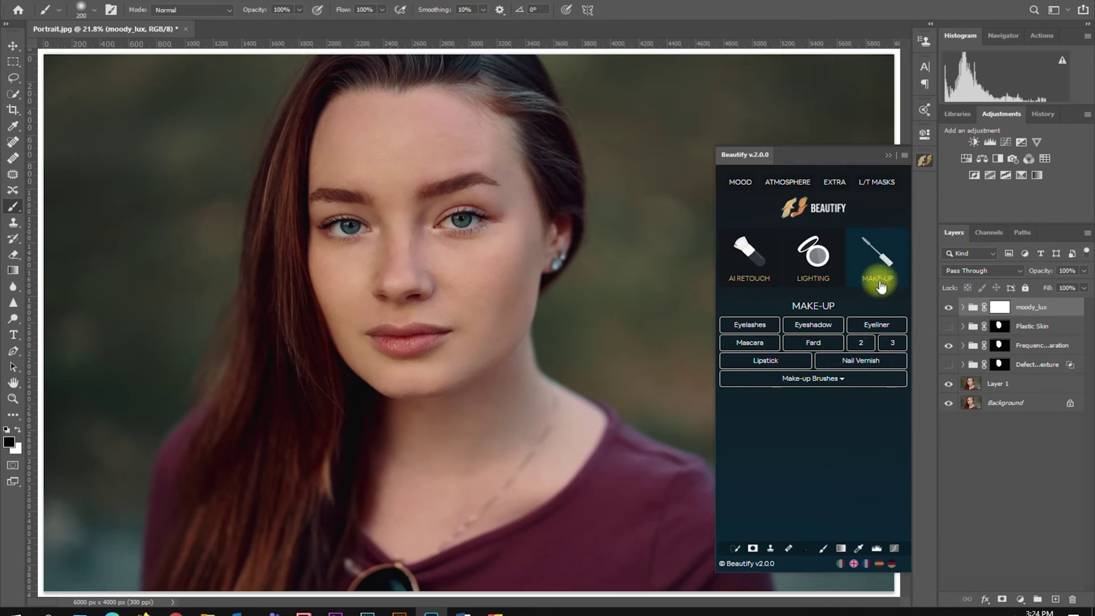
click(833, 181)
click(787, 181)
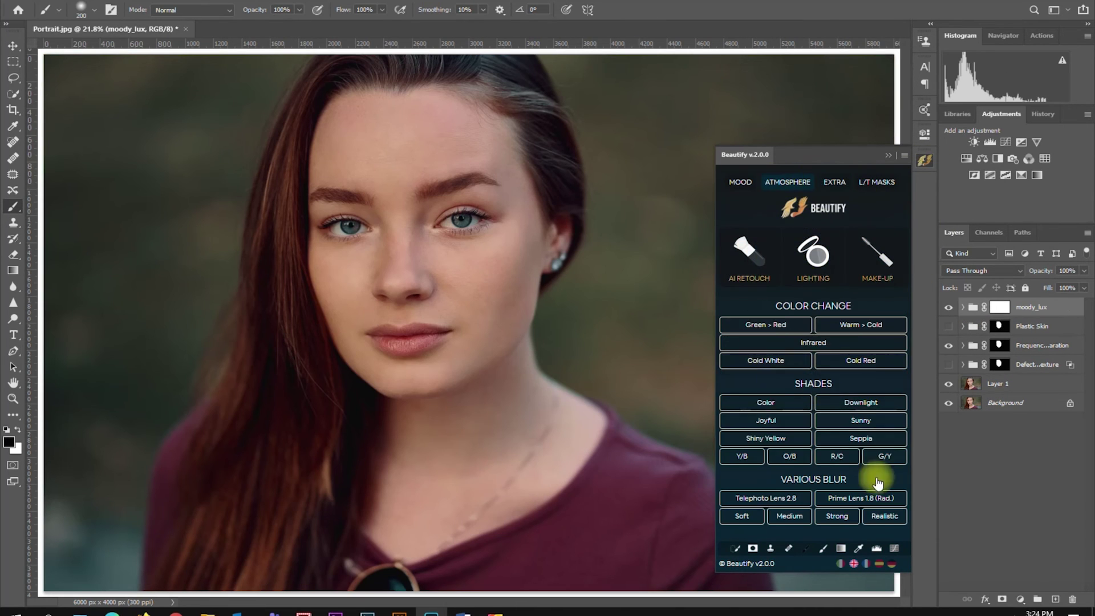
click(878, 181)
click(835, 183)
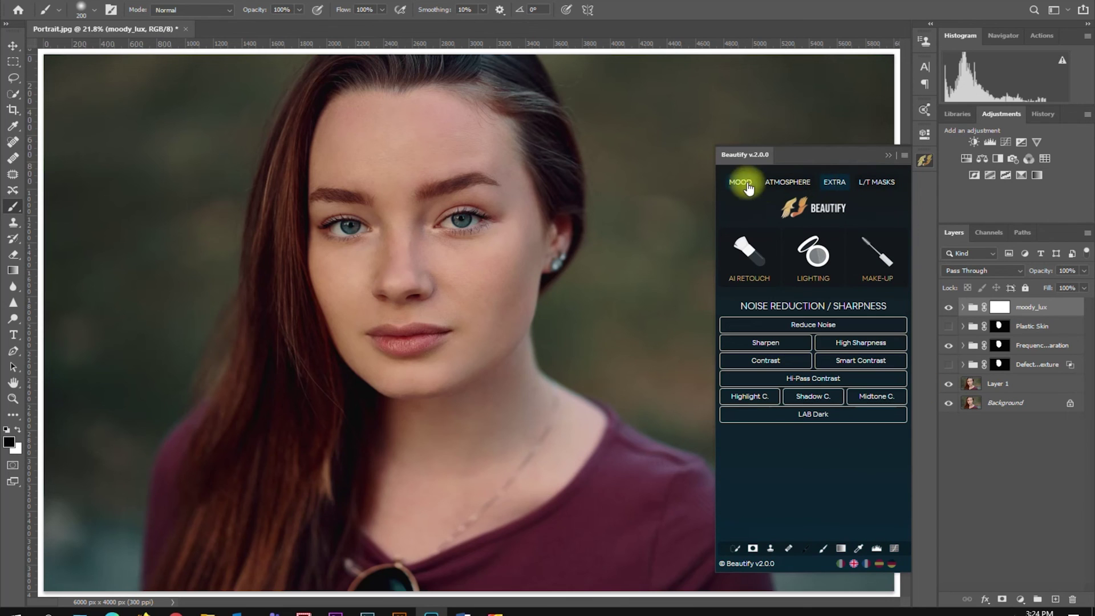
click(762, 259)
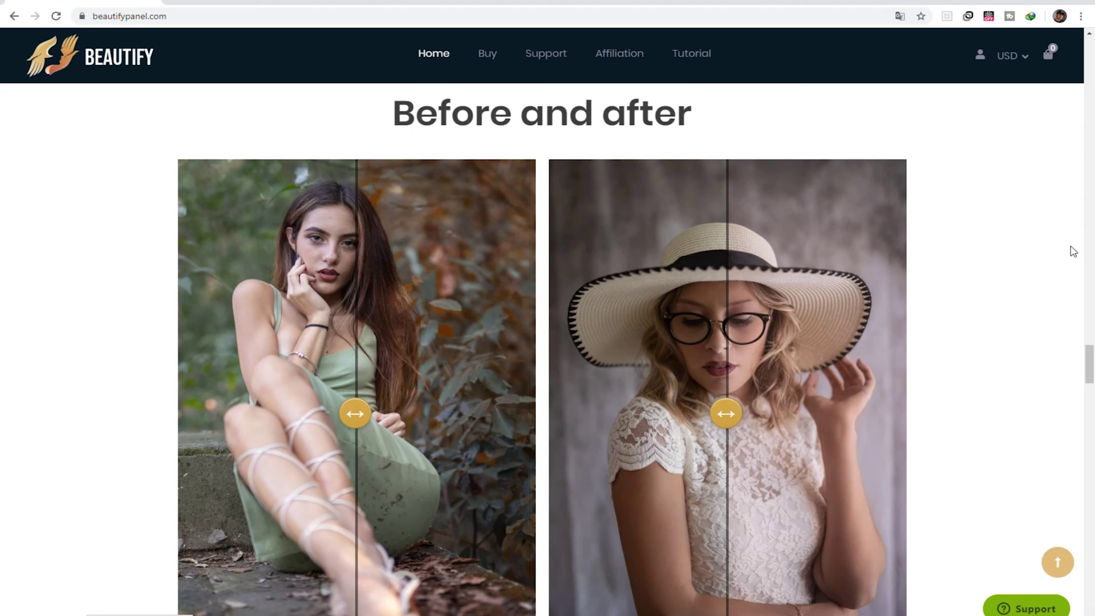
Scroll beautifypanel.com down through the Before and after gallery to the cart.
scroll(1073, 251, down, 1)
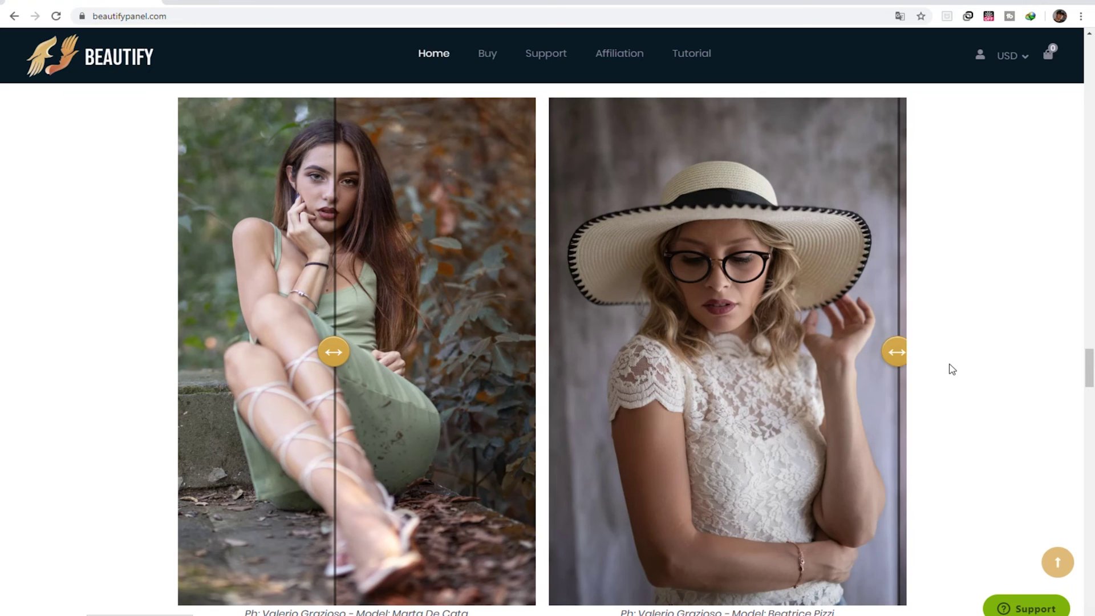
scroll(1019, 372, down, 9)
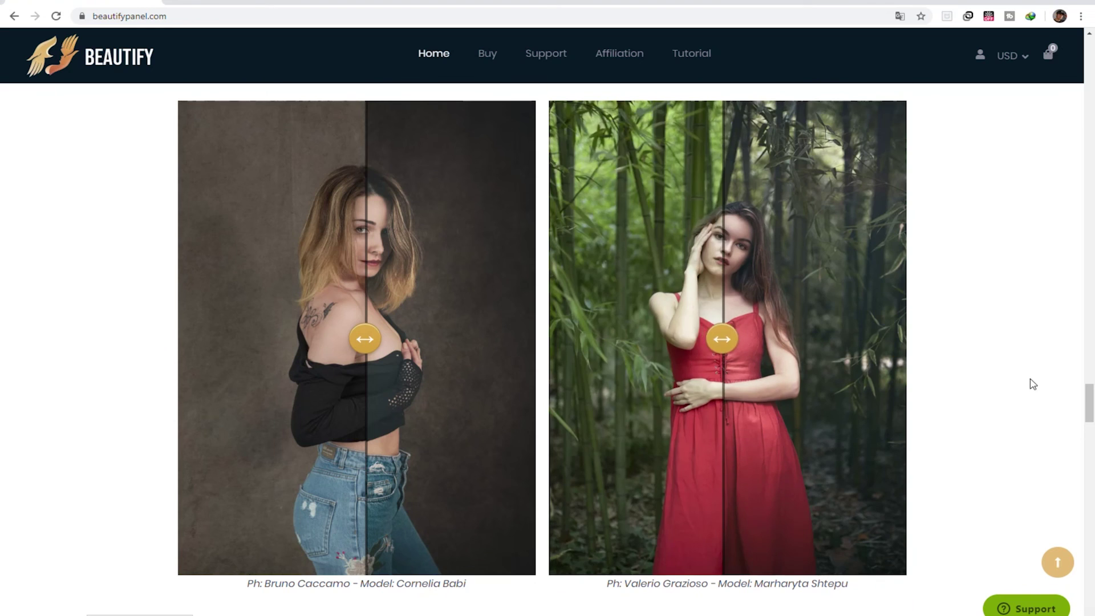
scroll(1029, 381, down, 9)
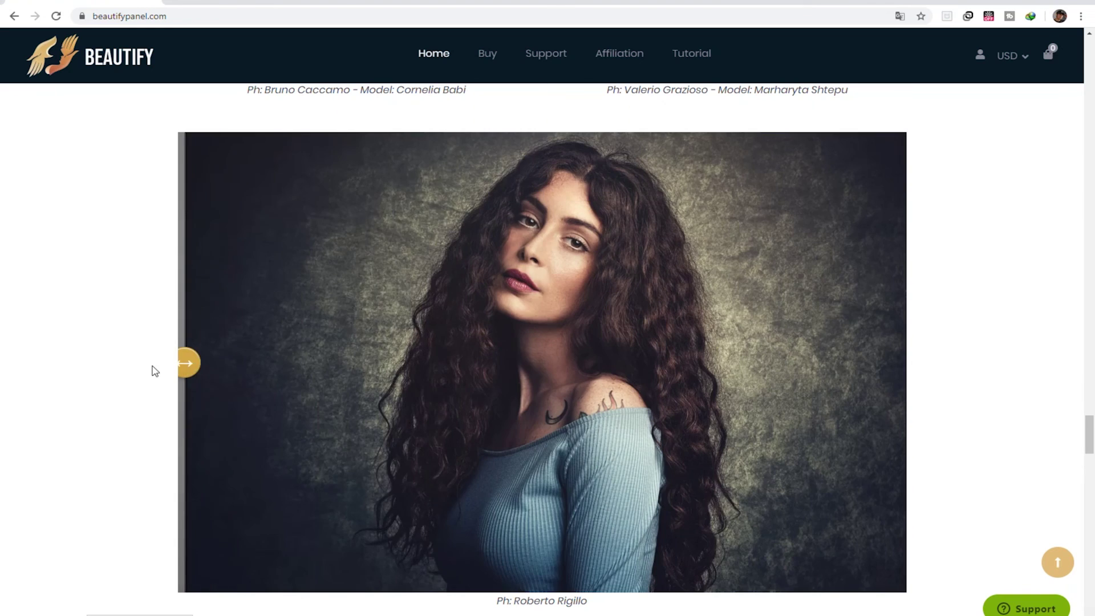
scroll(563, 422, down, 10)
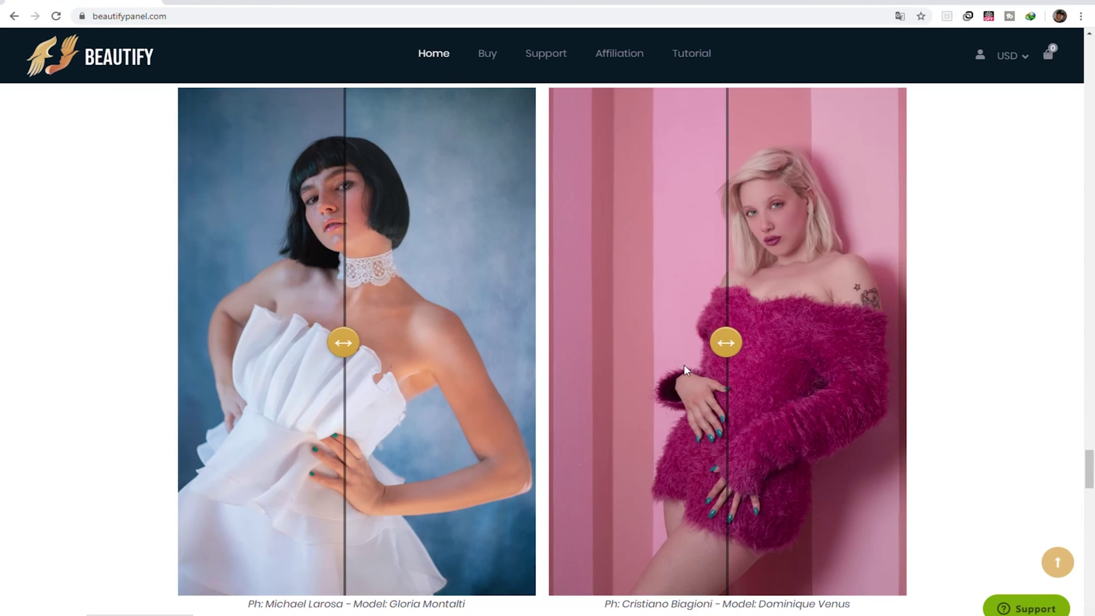
scroll(244, 363, down, 20)
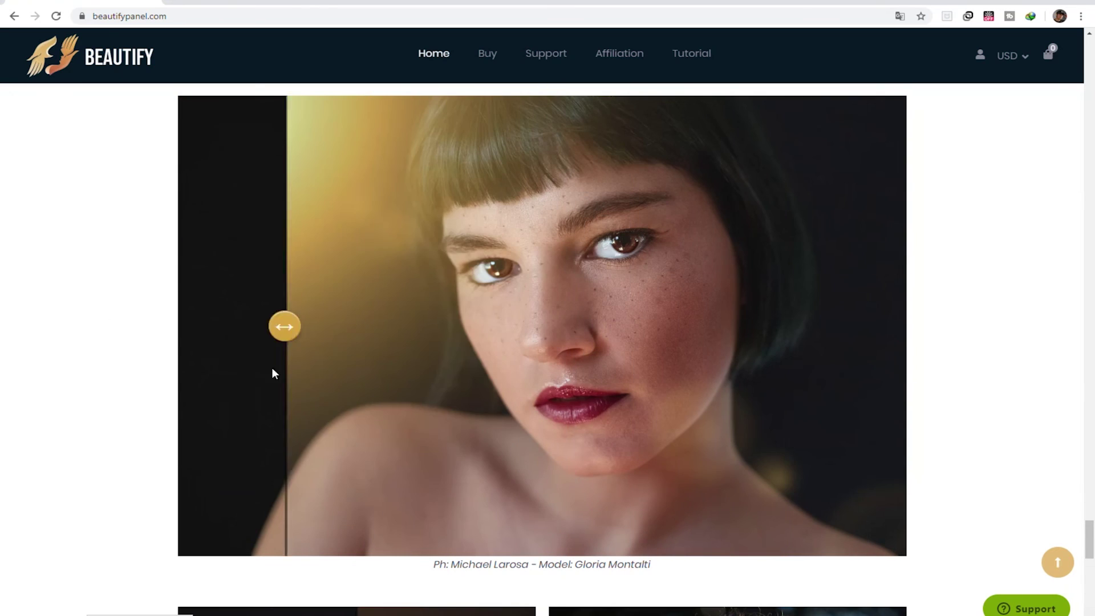
scroll(553, 399, down, 15)
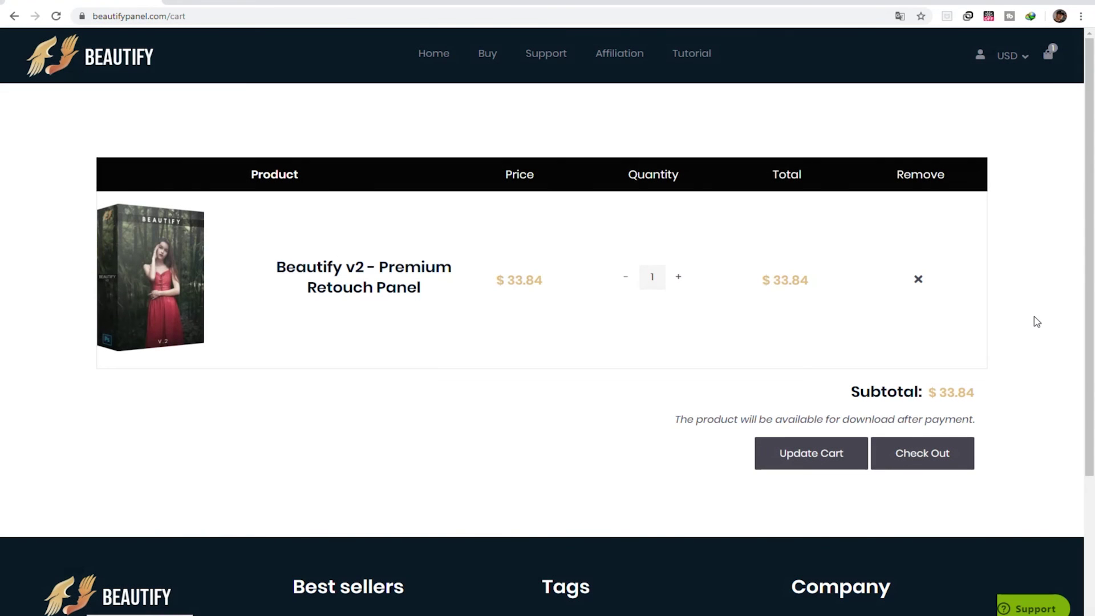
Check out the cart, skip the extra deals, and enter a discount code.
click(936, 468)
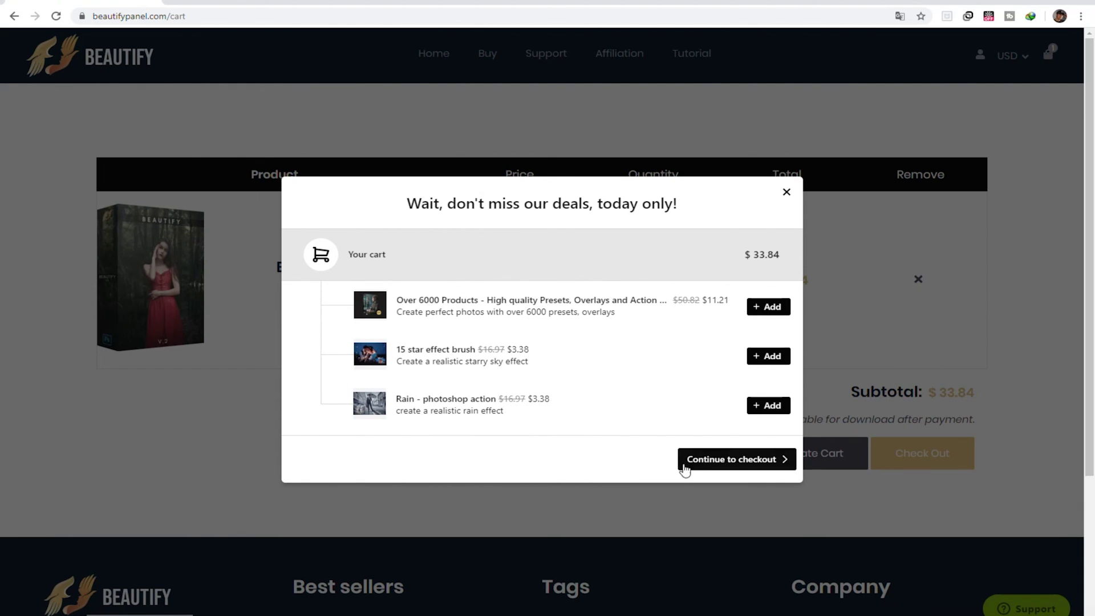
click(781, 460)
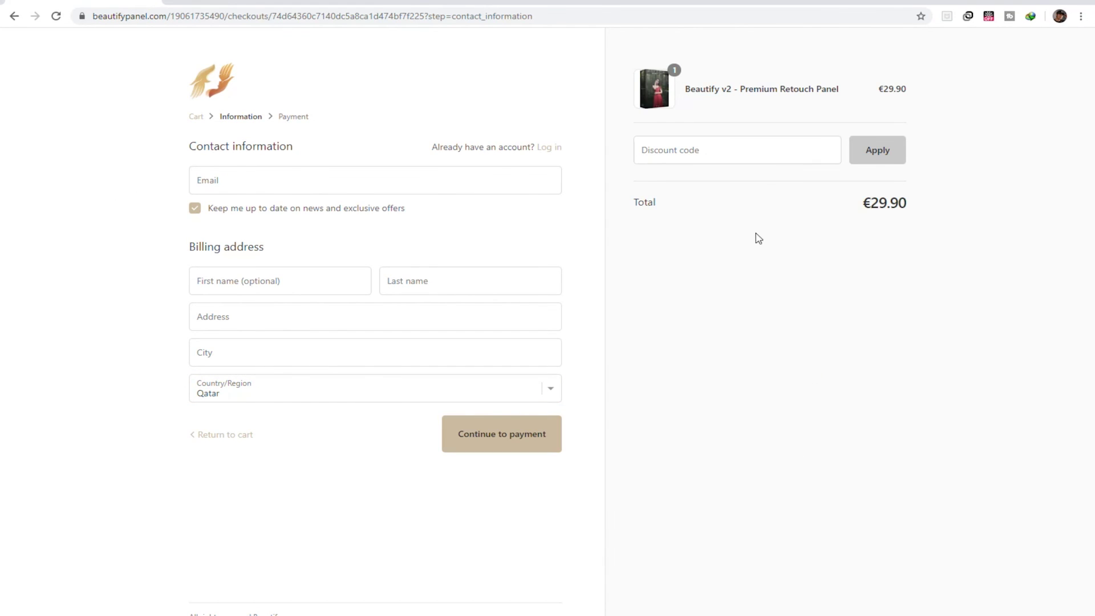
click(773, 158)
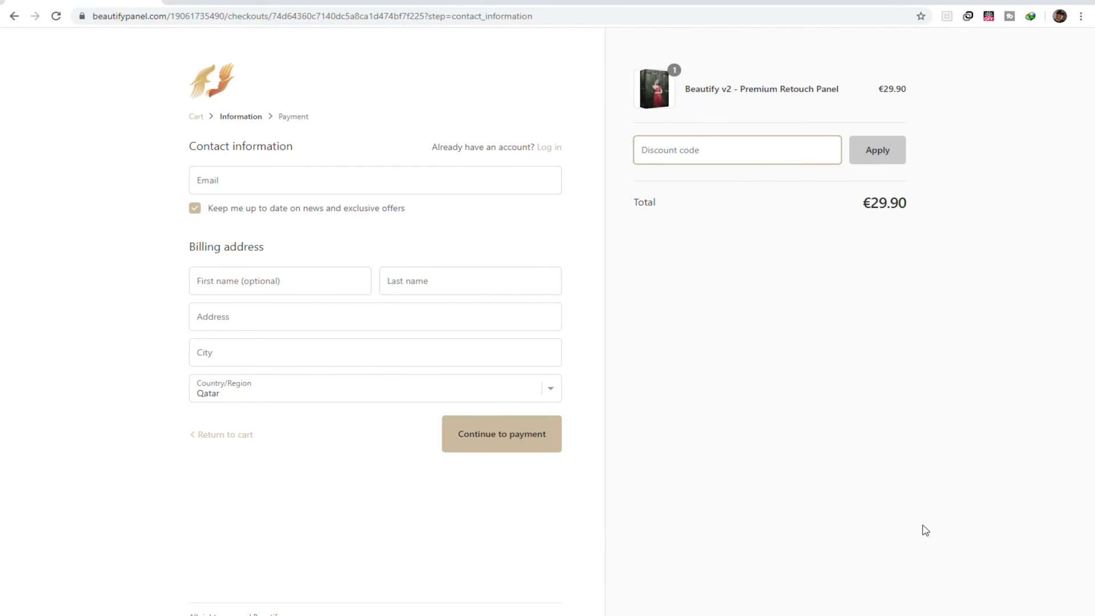
click(723, 347)
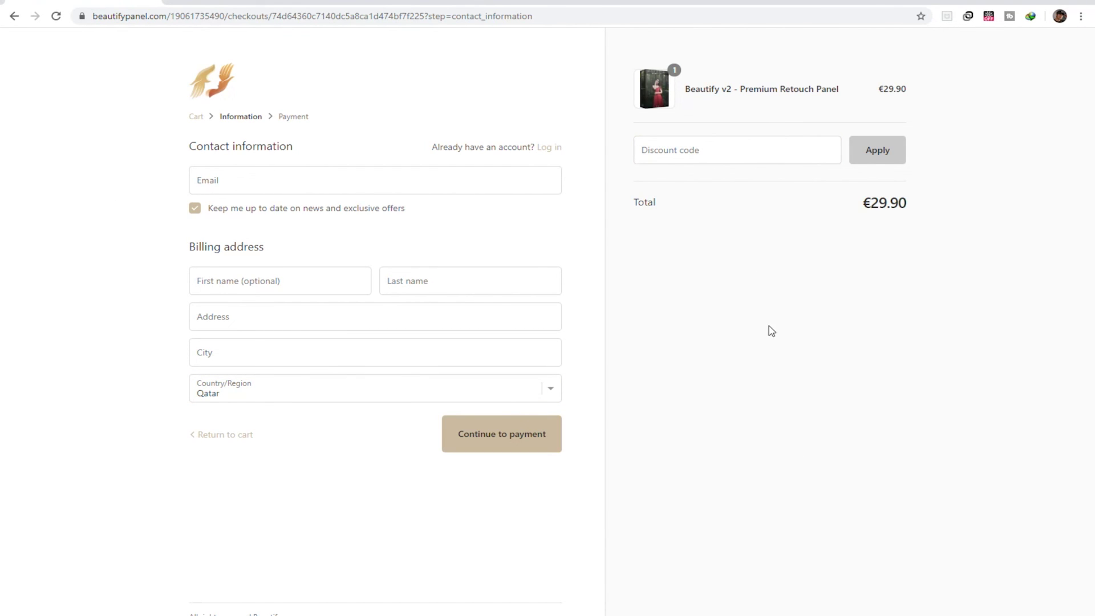
click(744, 156)
text(OMAR)
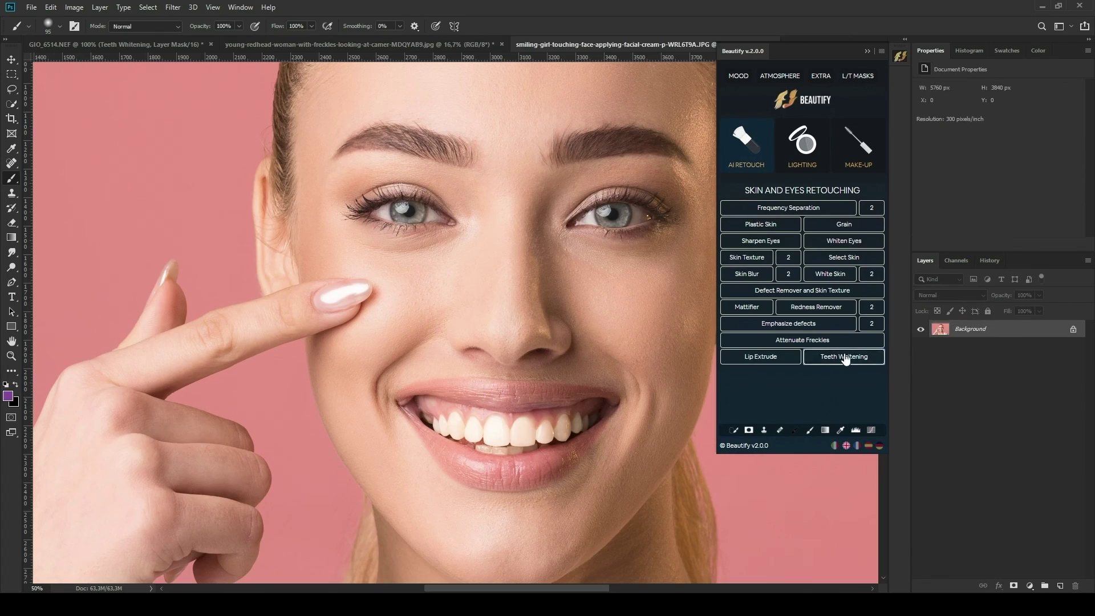
Apply Beautify's Teeth Whitening to the smiling woman's photo.
click(844, 356)
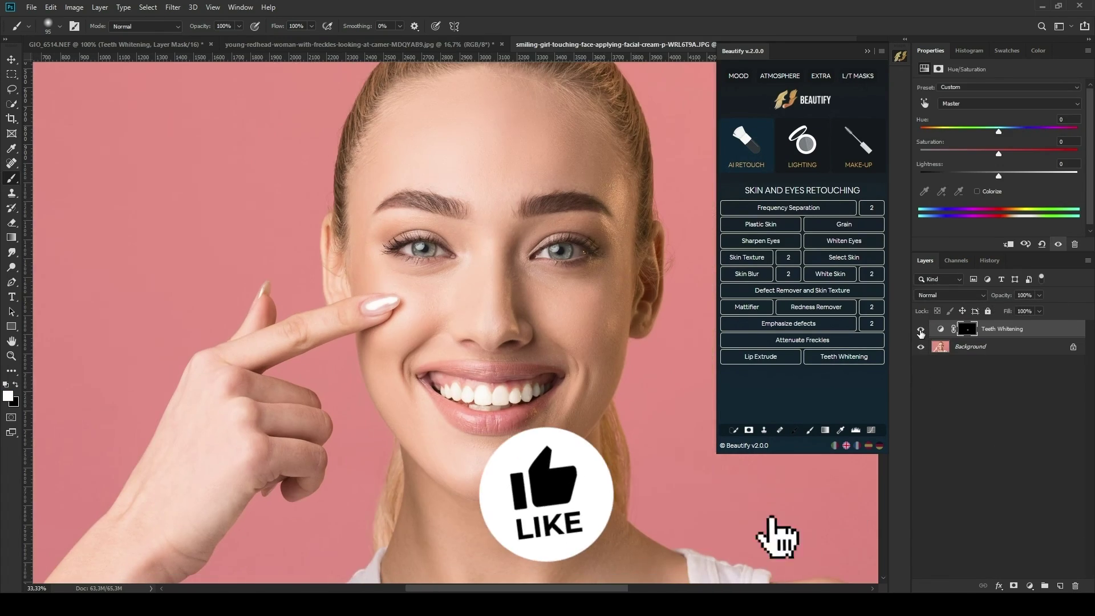